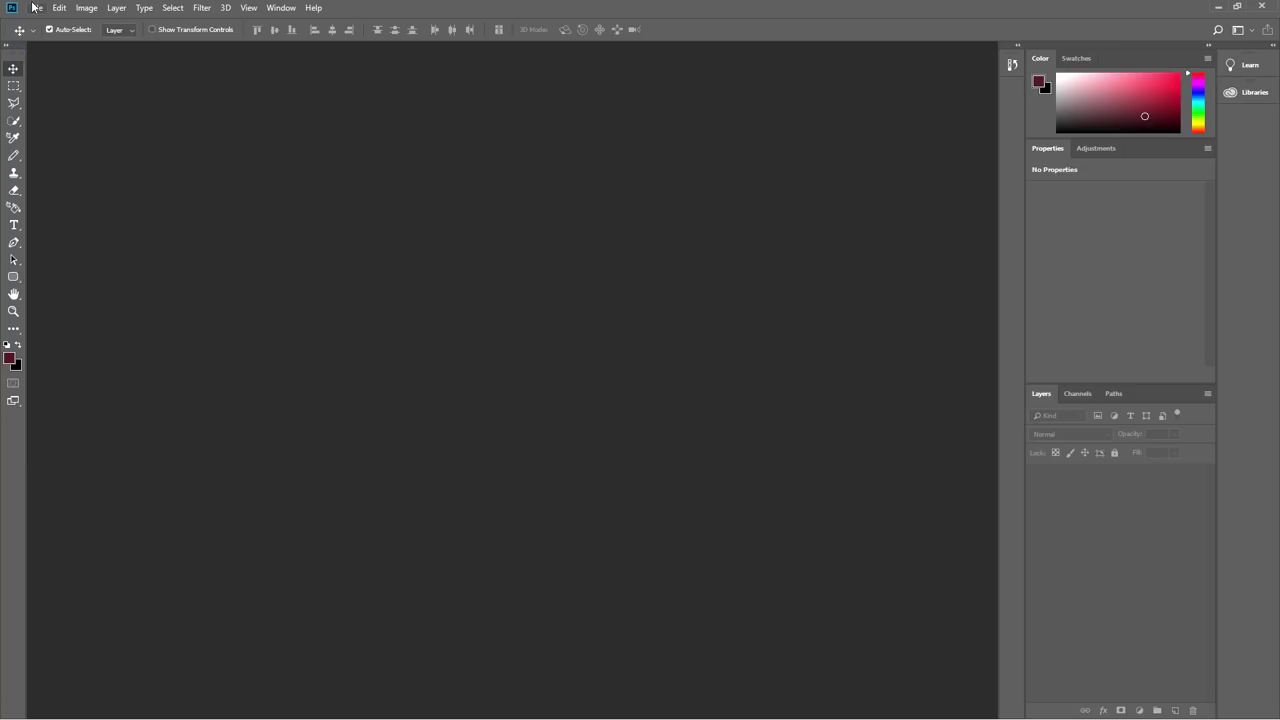
Switch to the Lasso tool and set the foreground colour to pinkish red.
{"action": "left_click", "coordinate": [14, 102]}
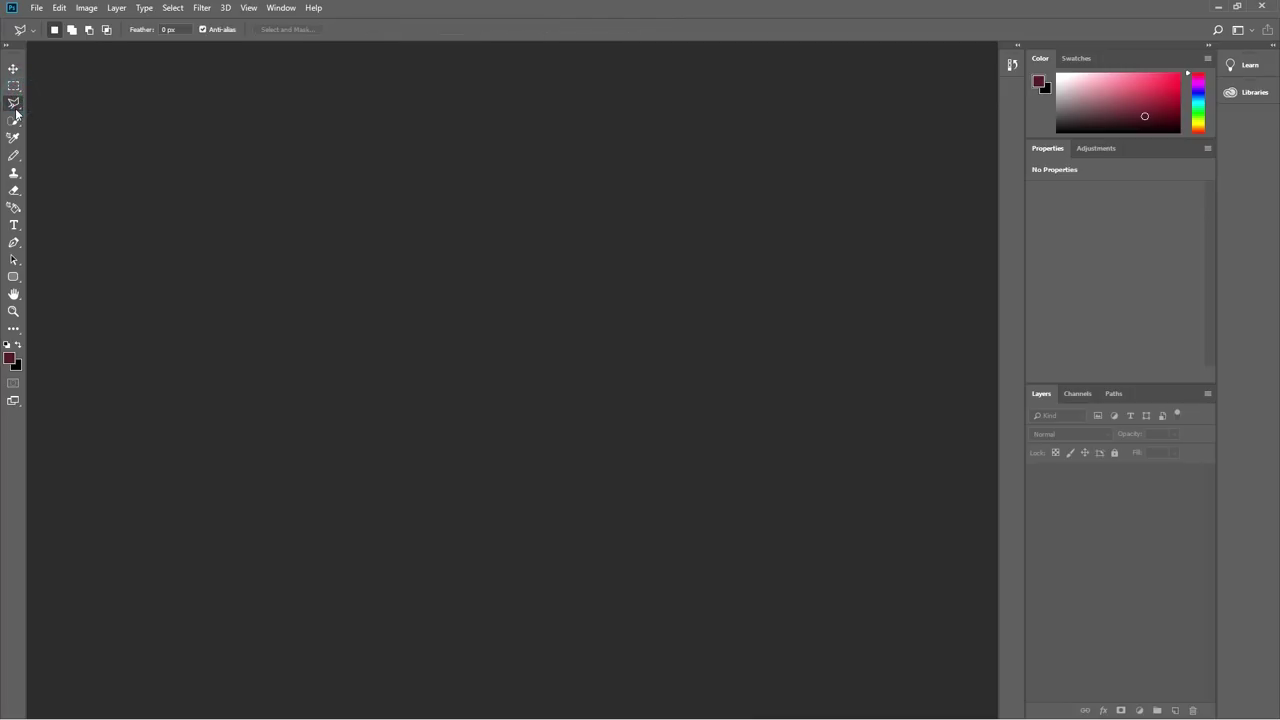
{"action": "left_click", "coordinate": [213, 31]}
{"action": "left_click", "coordinate": [1082, 60]}
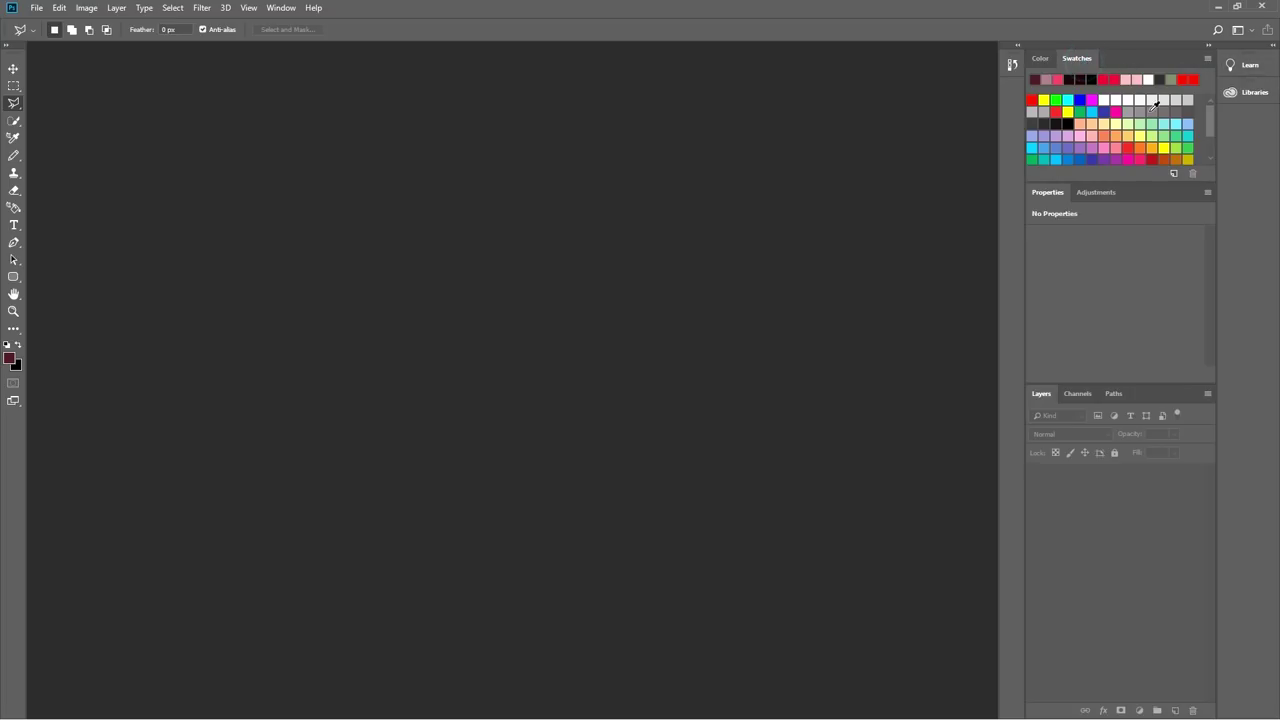
{"action": "left_click", "coordinate": [1040, 58]}
{"action": "left_click_drag", "start_coordinate": [1129, 119], "coordinate": [1162, 107]}
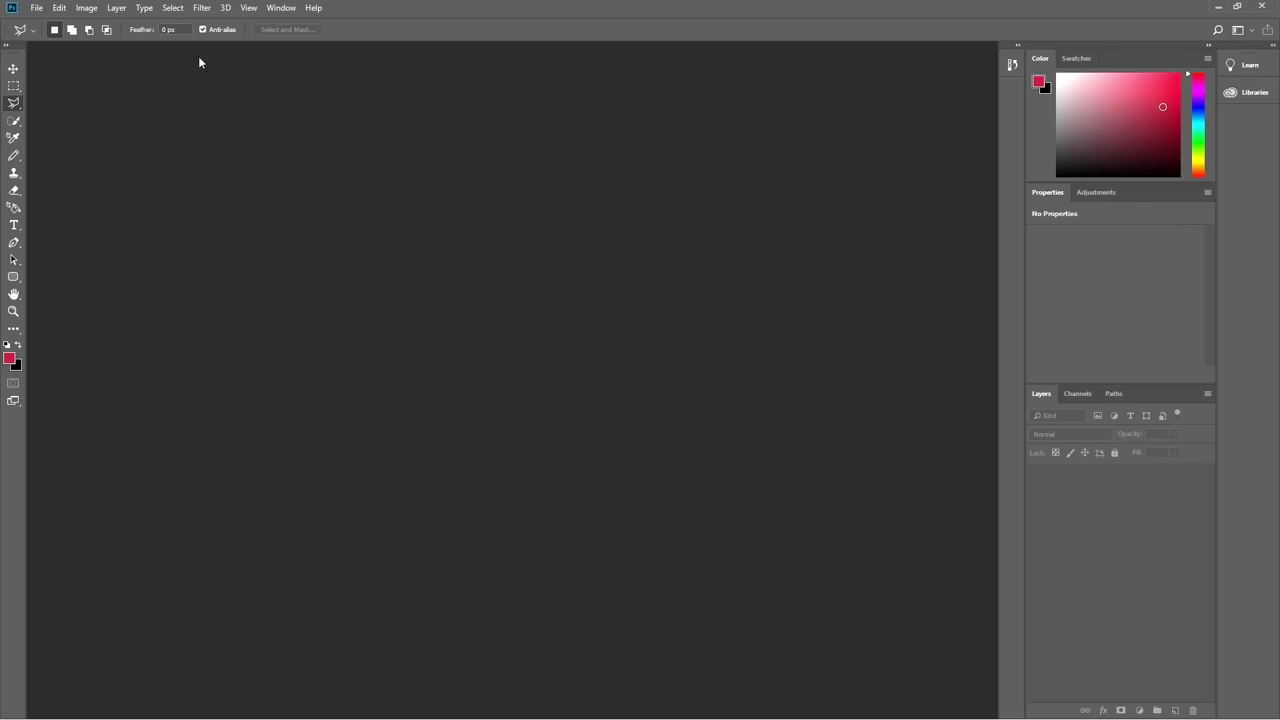
Reset the workspace to Essentials and collapse the Learn and Libraries panels.
{"action": "left_click_drag", "start_coordinate": [18, 50], "coordinate": [614, 209]}
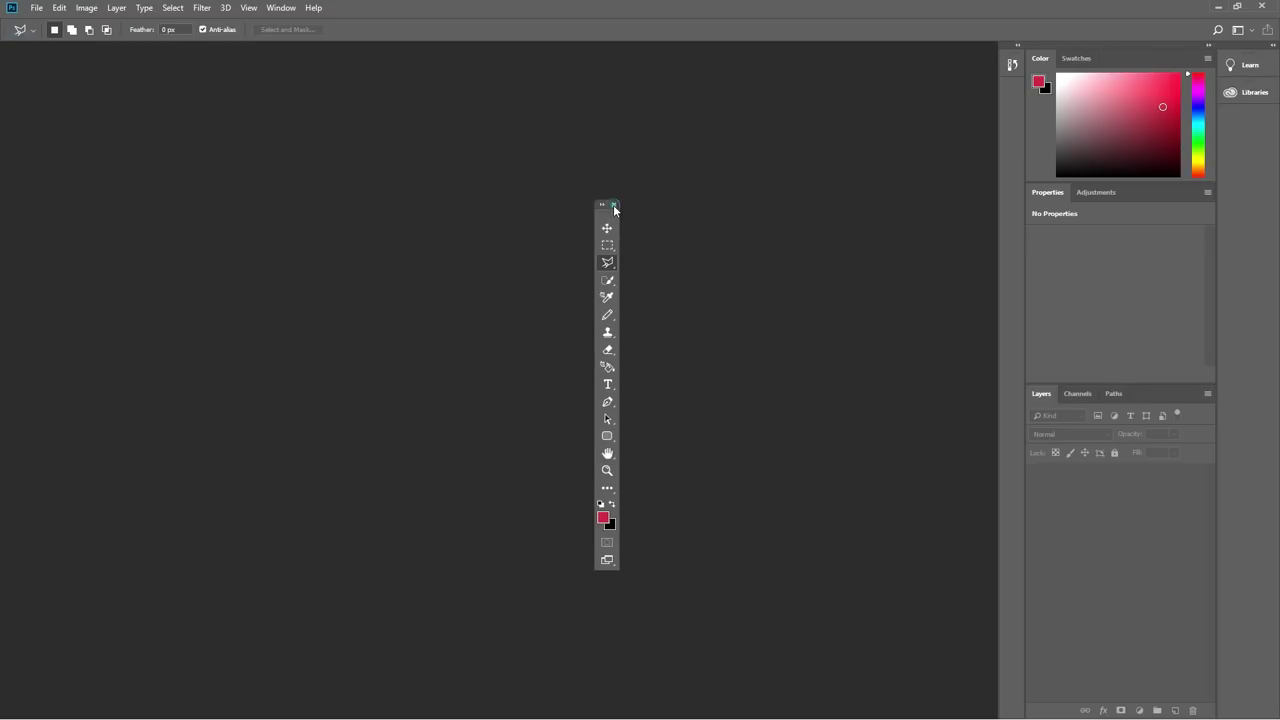
{"action": "left_click", "coordinate": [614, 206]}
{"action": "left_click", "coordinate": [281, 7]}
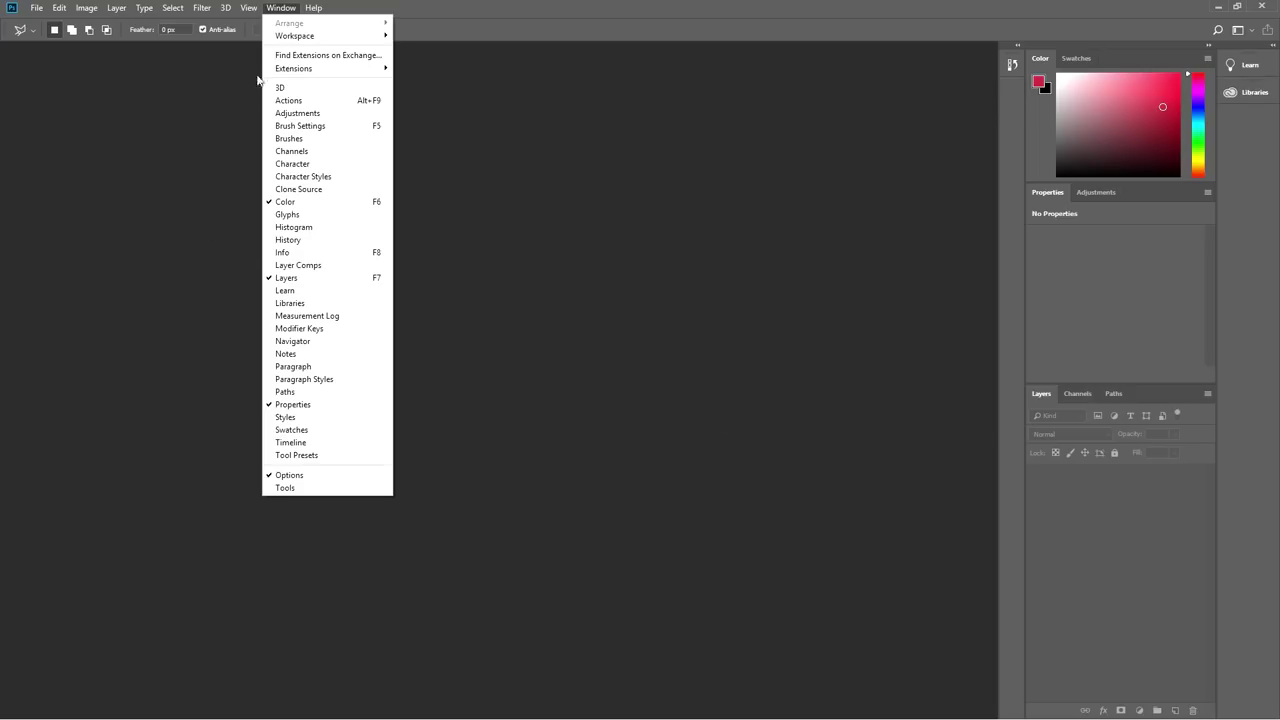
{"action": "left_click", "coordinate": [417, 77]}
{"action": "mouse_move", "coordinate": [372, 38]}
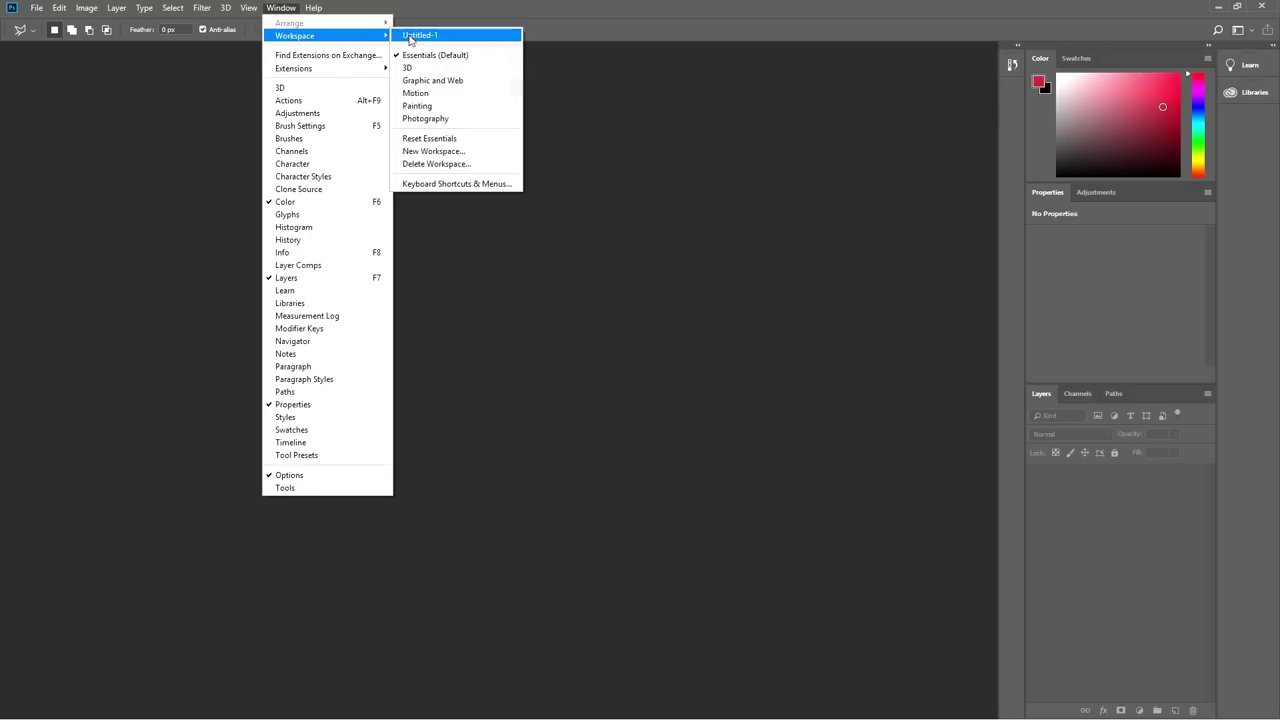
{"action": "left_click", "coordinate": [428, 138]}
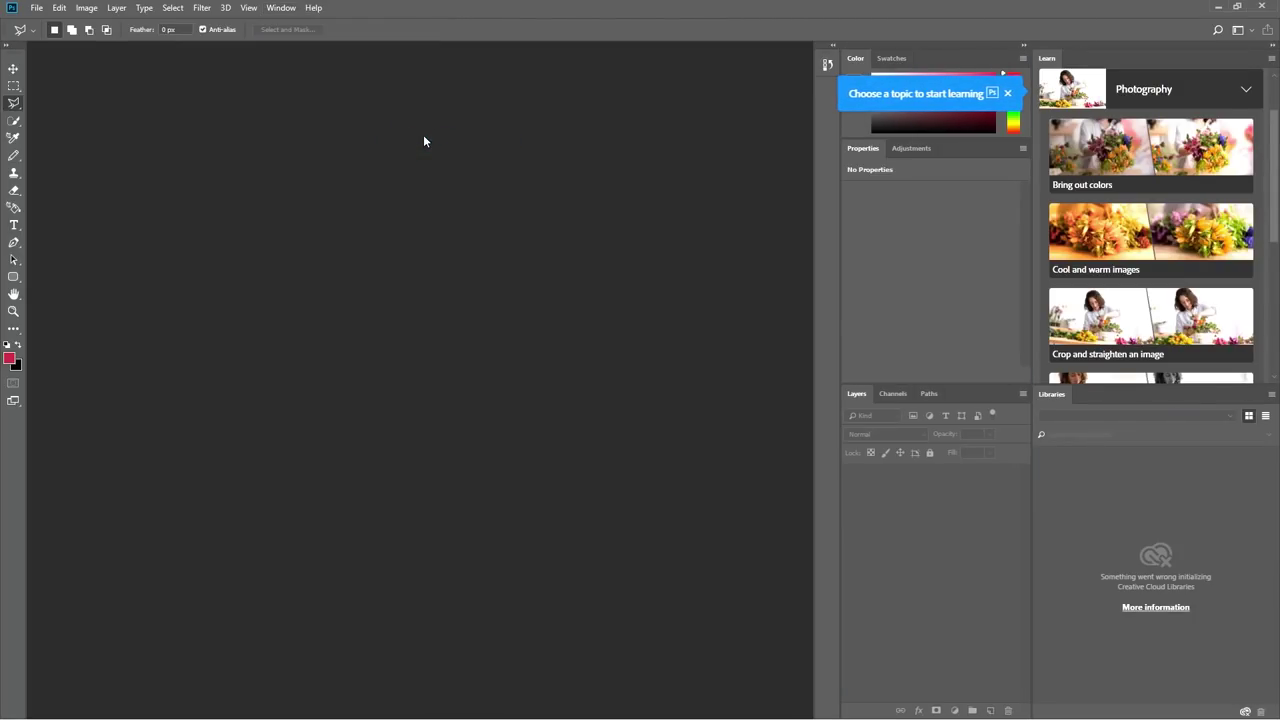
{"action": "left_click", "coordinate": [1273, 45]}
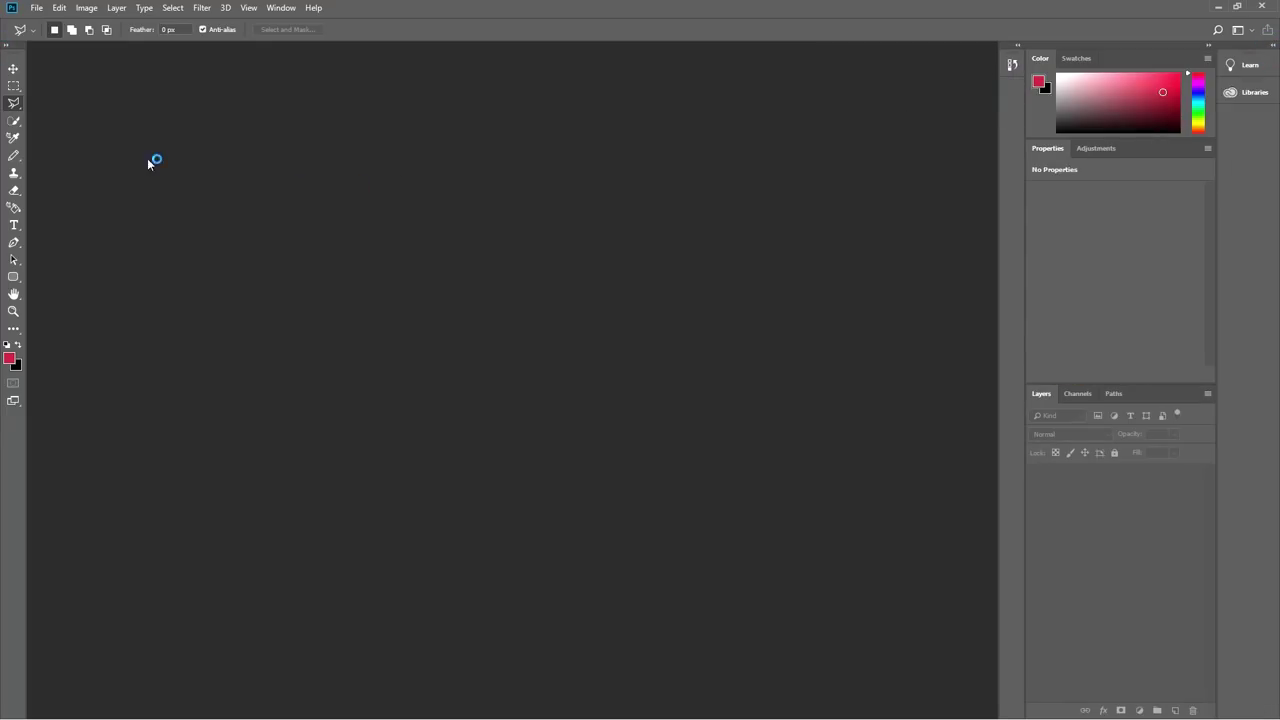
{"action": "left_click", "coordinate": [37, 8]}
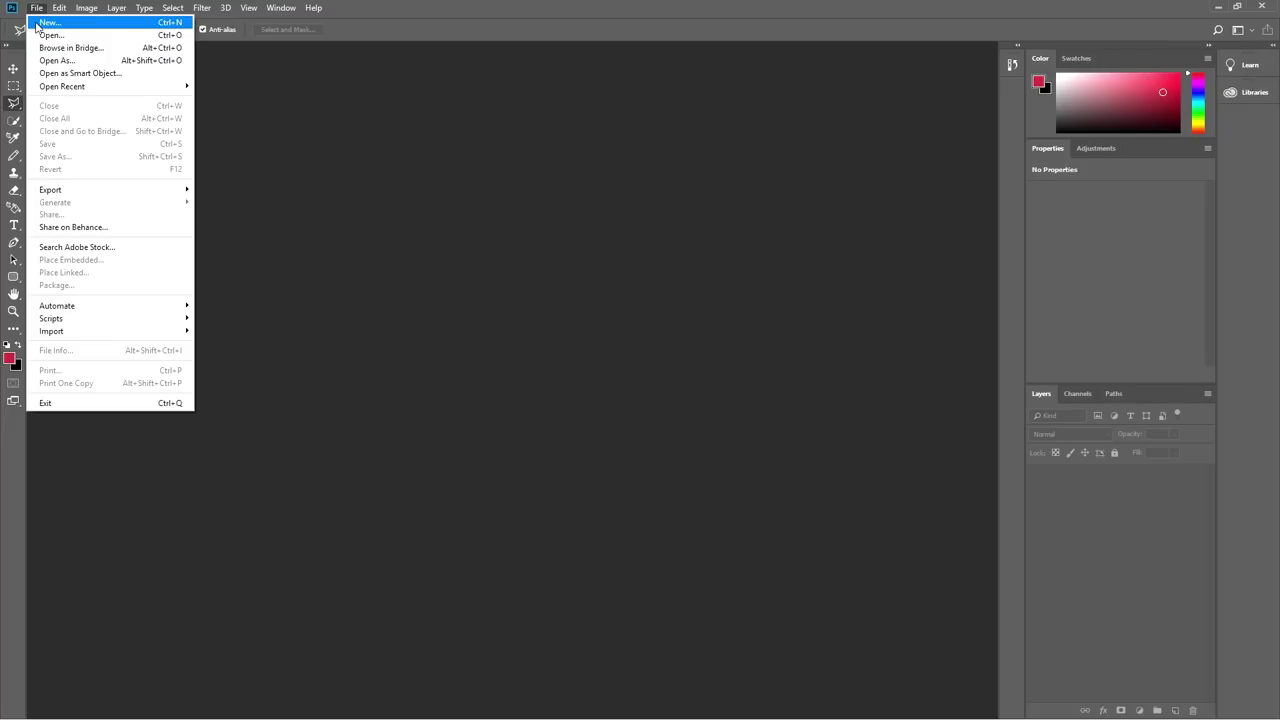
Bring up the New Document dialog with its 1280 × 720 pixel Untitled-1 preset.
{"action": "left_click", "coordinate": [48, 22]}
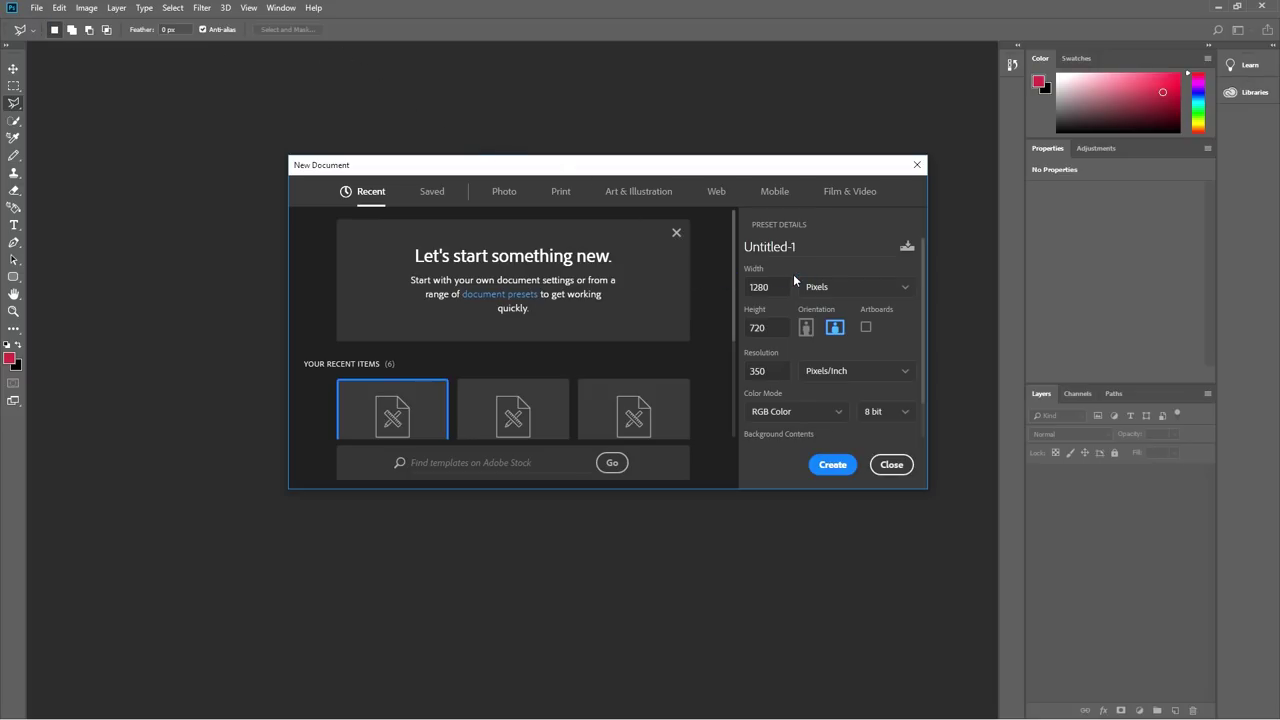
{"action": "left_click", "coordinate": [917, 165]}
{"action": "left_click", "coordinate": [36, 8]}
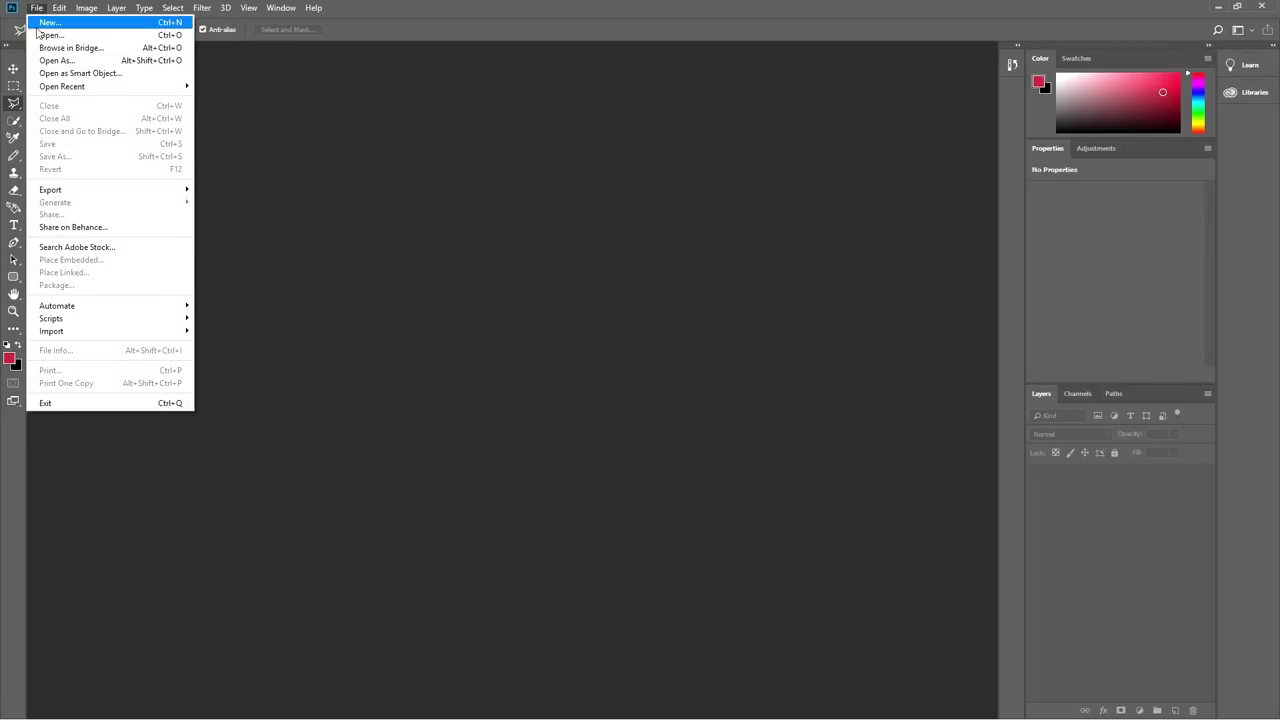
{"action": "left_click", "coordinate": [37, 26]}
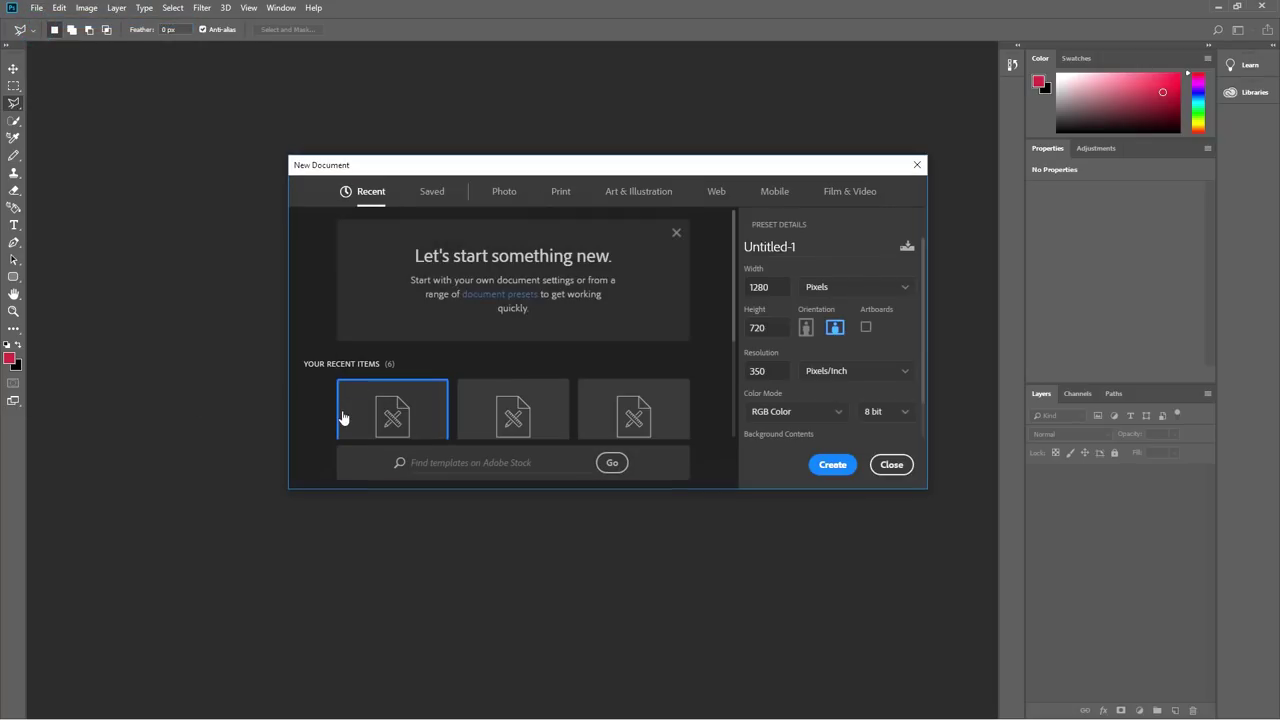
Choose the Print tab's Letter preset and name the document tamil.
{"action": "left_click_drag", "start_coordinate": [363, 167], "coordinate": [333, 119]}
{"action": "left_click", "coordinate": [396, 158]}
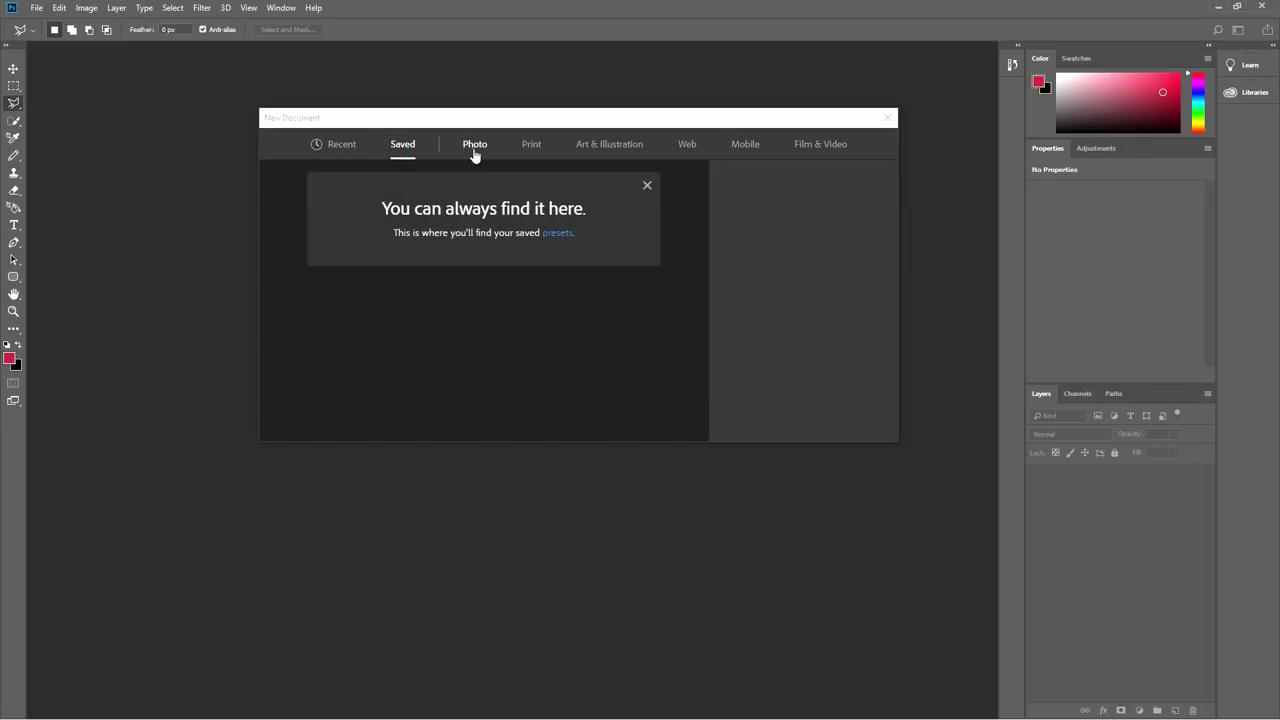
{"action": "left_click", "coordinate": [475, 156]}
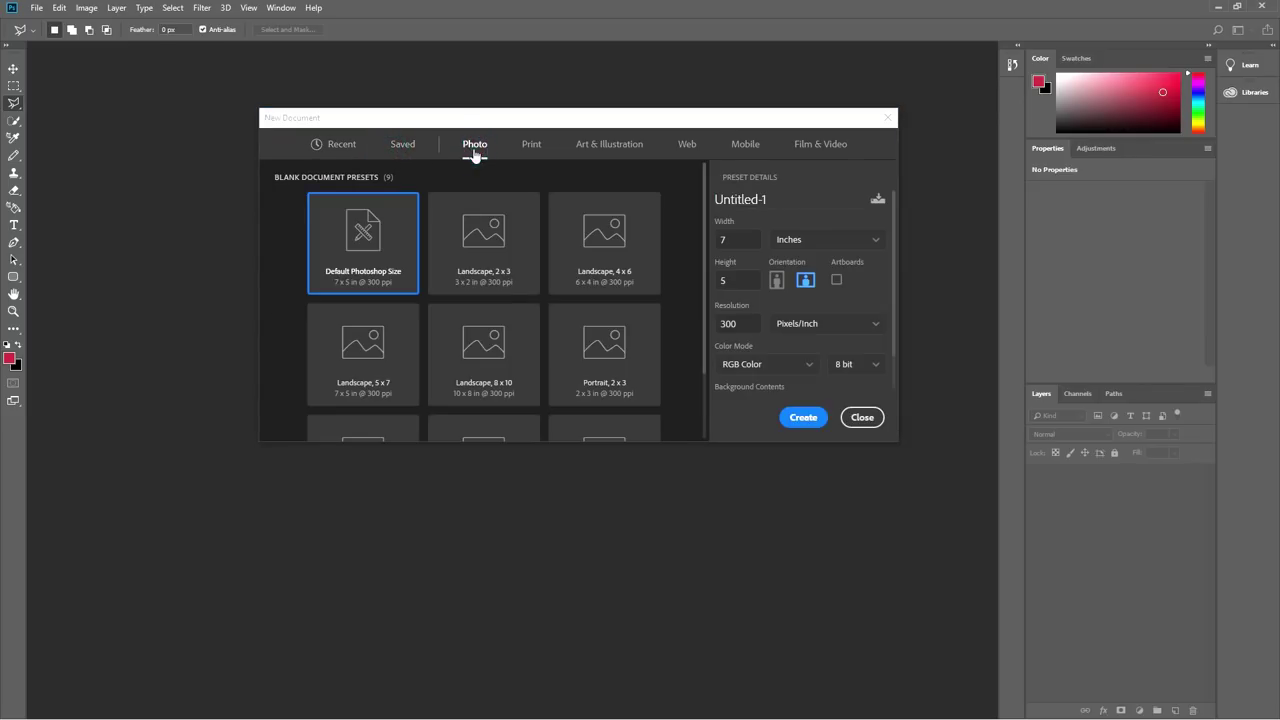
{"action": "left_click", "coordinate": [525, 150]}
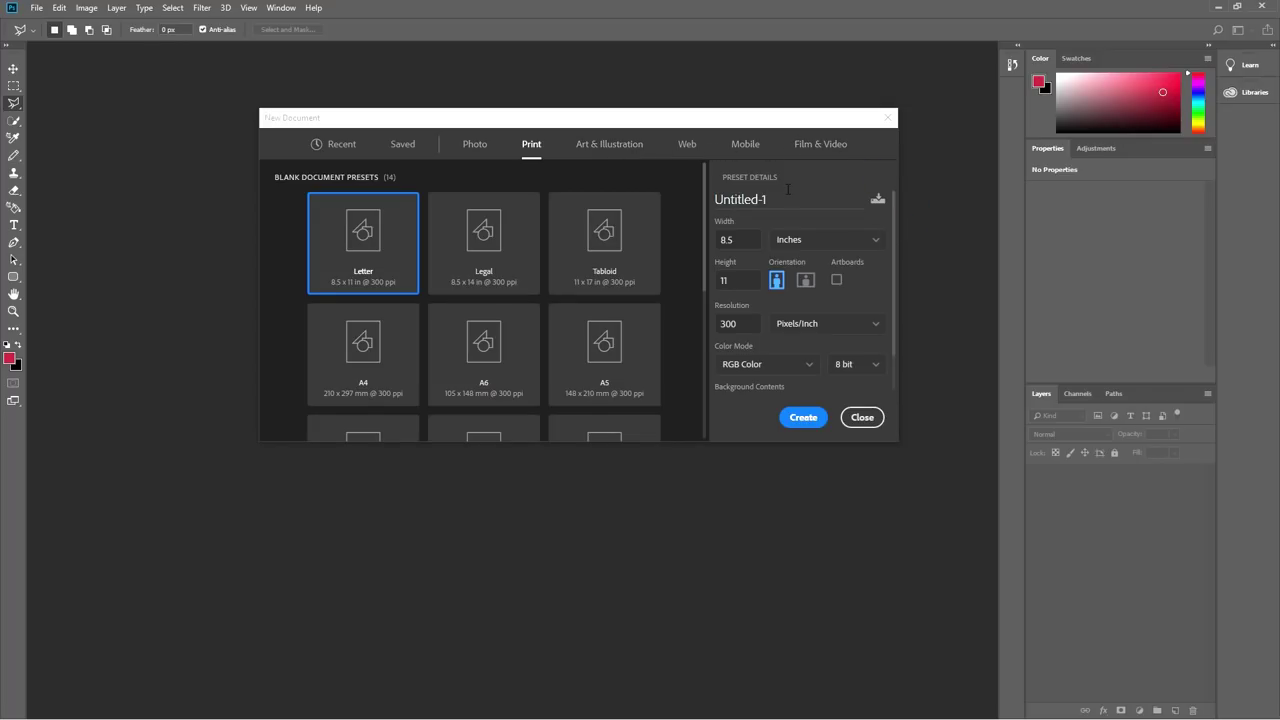
{"action": "left_click", "coordinate": [780, 193]}
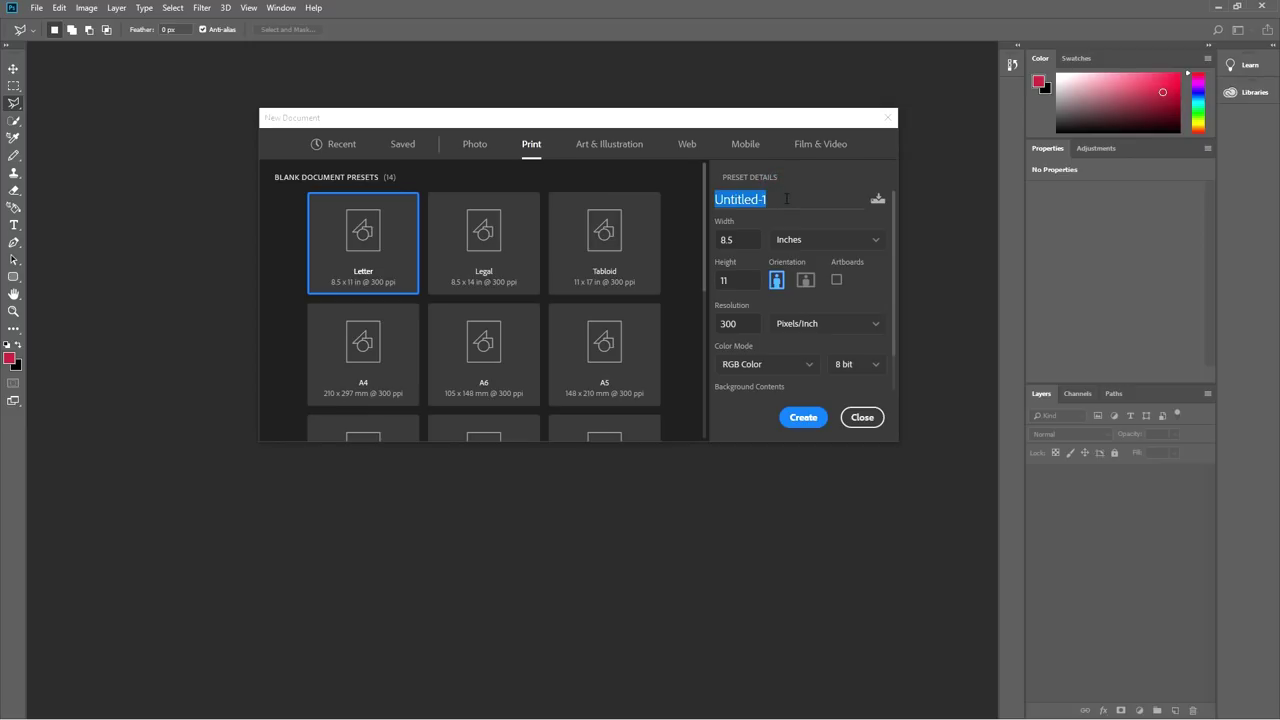
{"action": "type", "text": "tamil"}
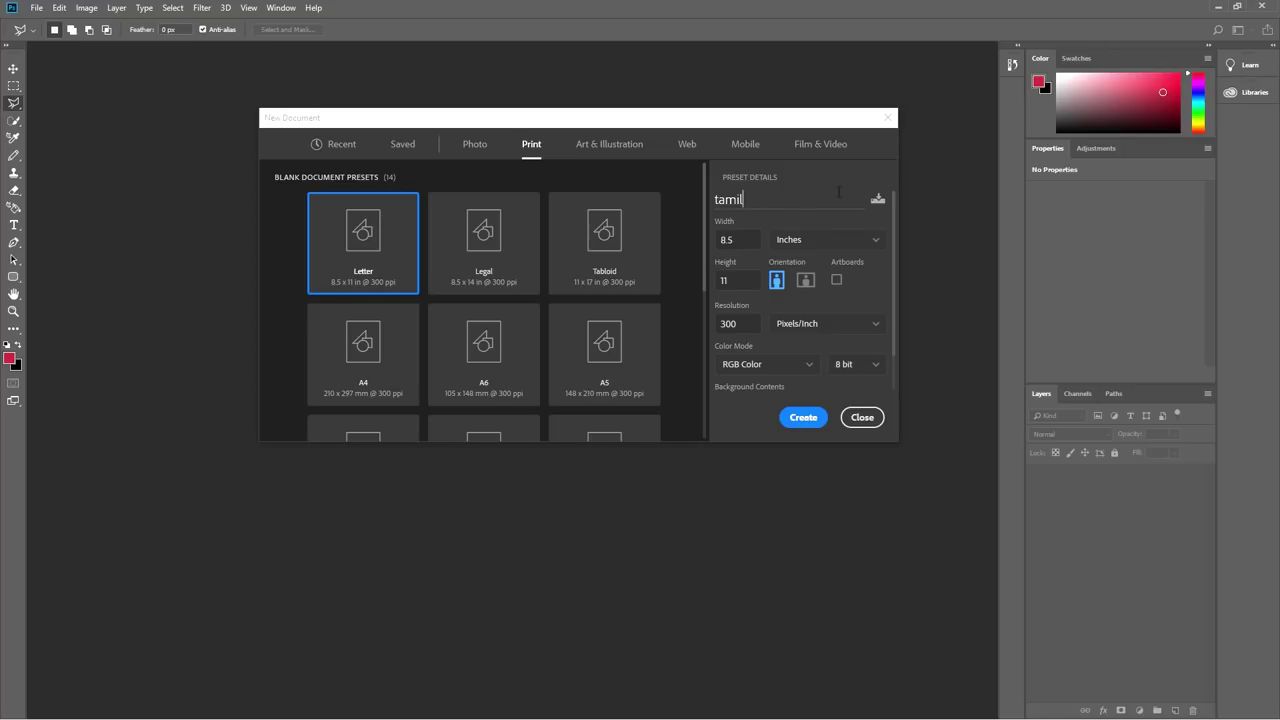
{"action": "left_click", "coordinate": [778, 203]}
Keep the 8.5 × 11 in page portrait at 300 ppi and create it.
{"action": "left_click", "coordinate": [762, 239]}
{"action": "left_click", "coordinate": [757, 279]}
{"action": "left_click", "coordinate": [804, 283]}
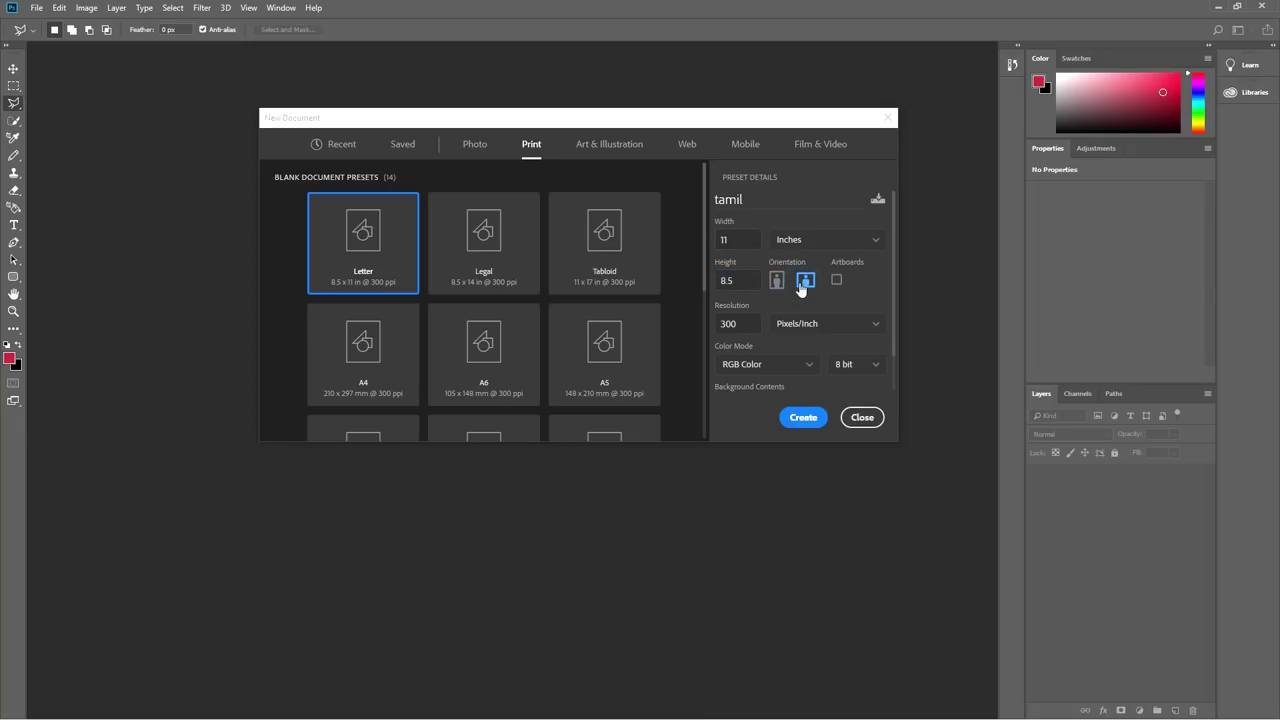
{"action": "left_click", "coordinate": [777, 284]}
{"action": "left_click", "coordinate": [755, 324]}
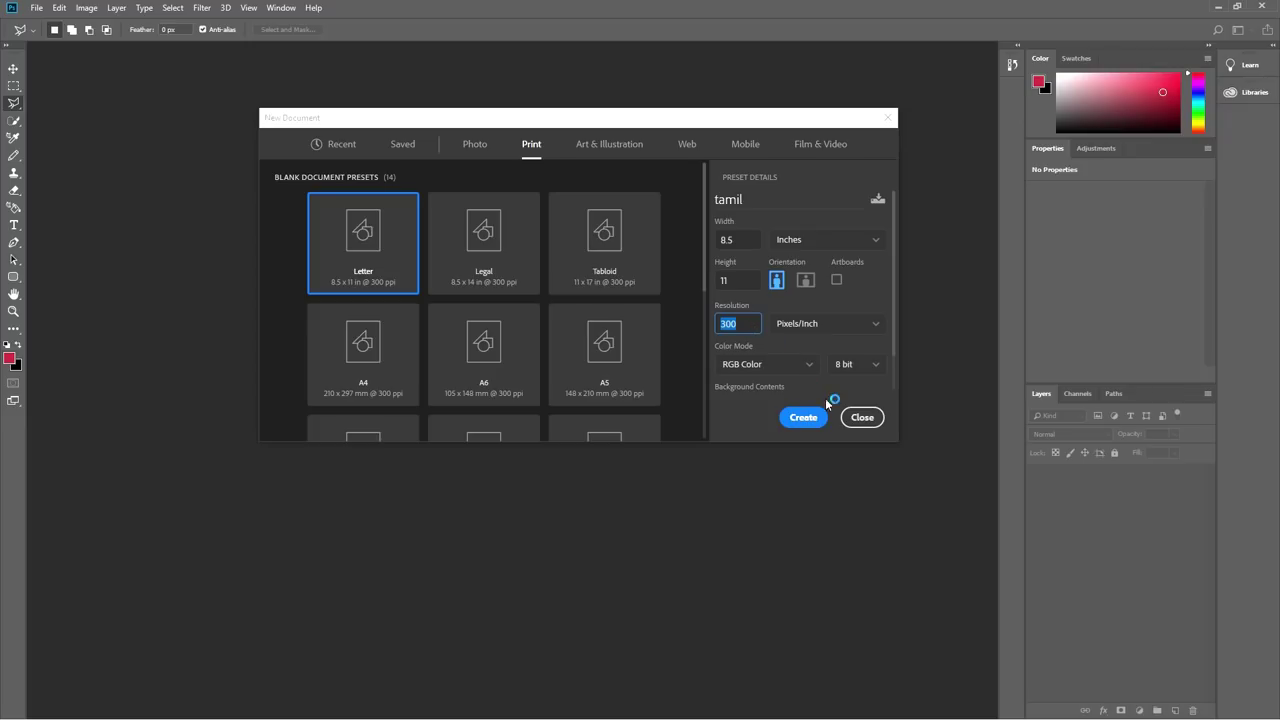
{"action": "left_click_drag", "start_coordinate": [900, 345], "coordinate": [902, 376]}
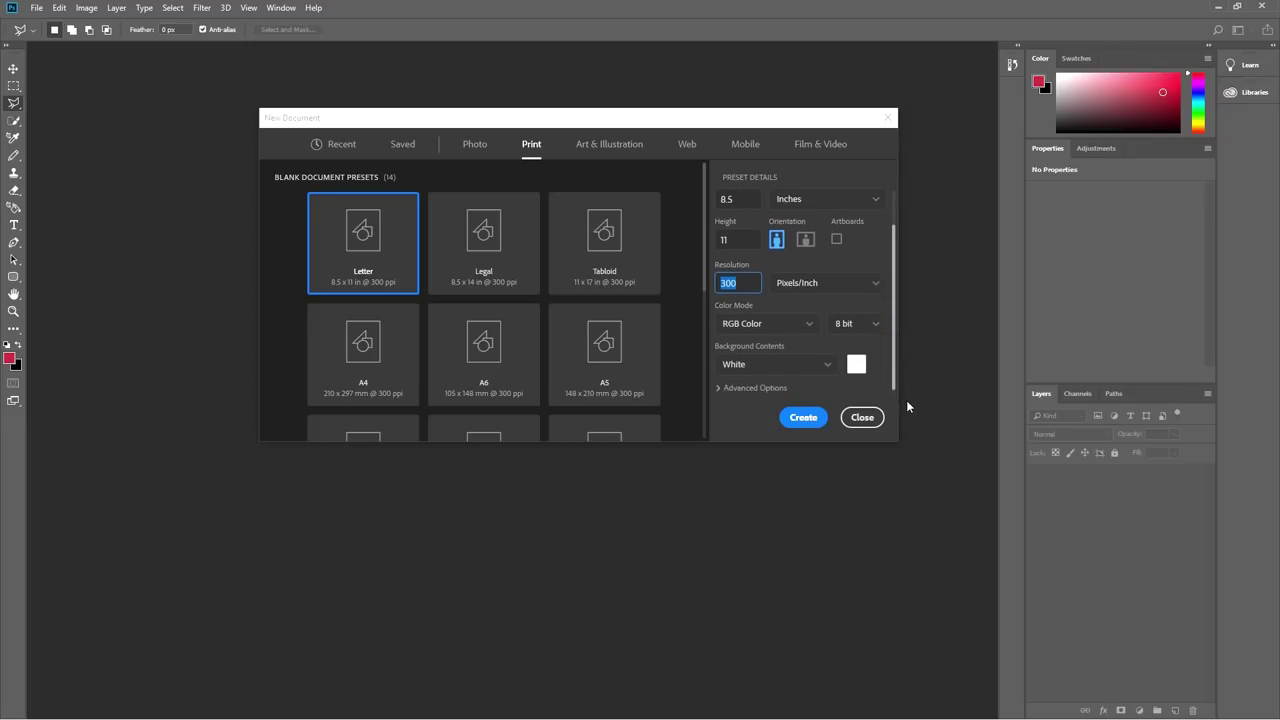
{"action": "left_click", "coordinate": [720, 390]}
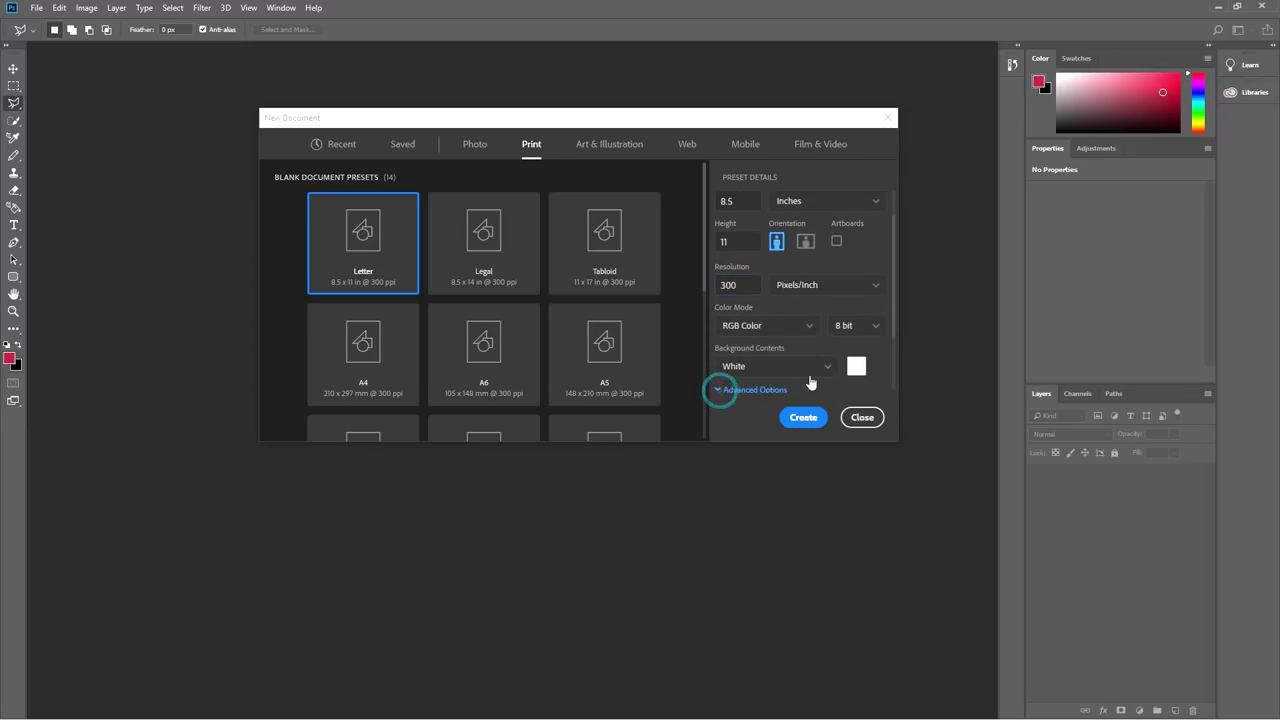
{"action": "left_click", "coordinate": [895, 314]}
{"action": "left_click_drag", "start_coordinate": [895, 314], "coordinate": [860, 275]}
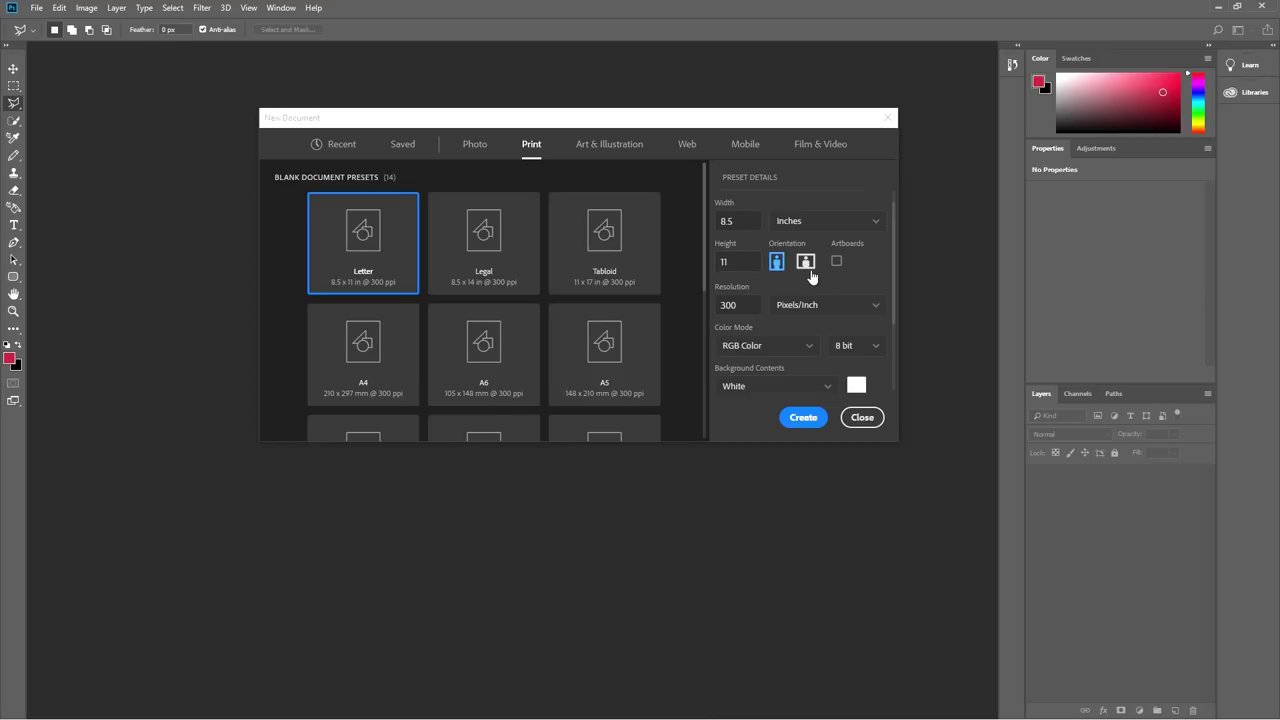
{"action": "left_click", "coordinate": [803, 417]}
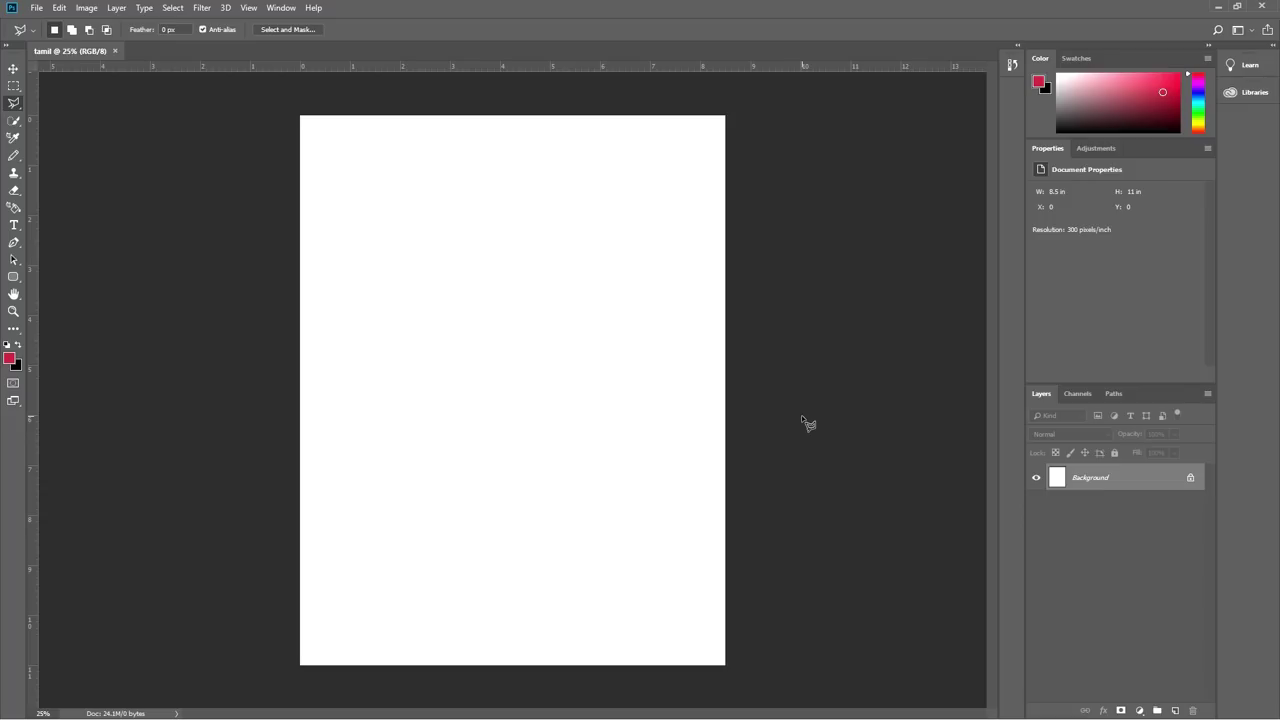
Begin saving the document as a tamil JPEG, then cancel that save.
{"action": "left_click", "coordinate": [36, 8]}
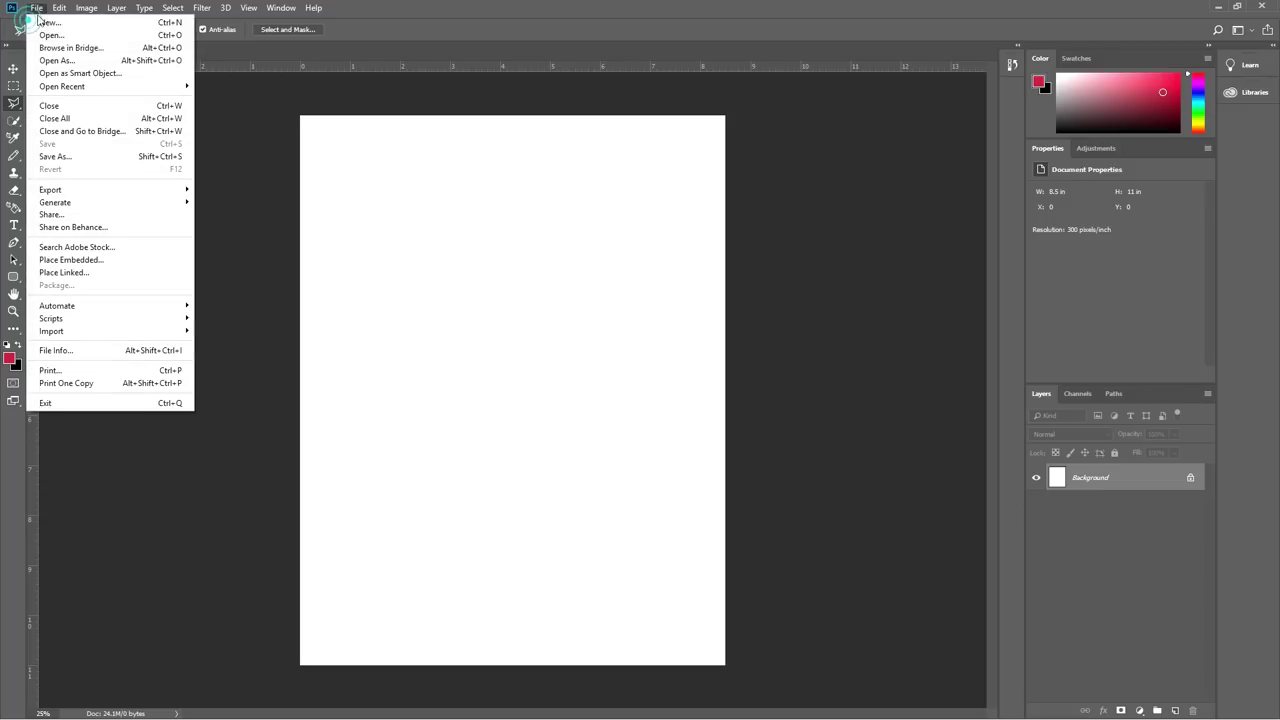
{"action": "left_click", "coordinate": [84, 158]}
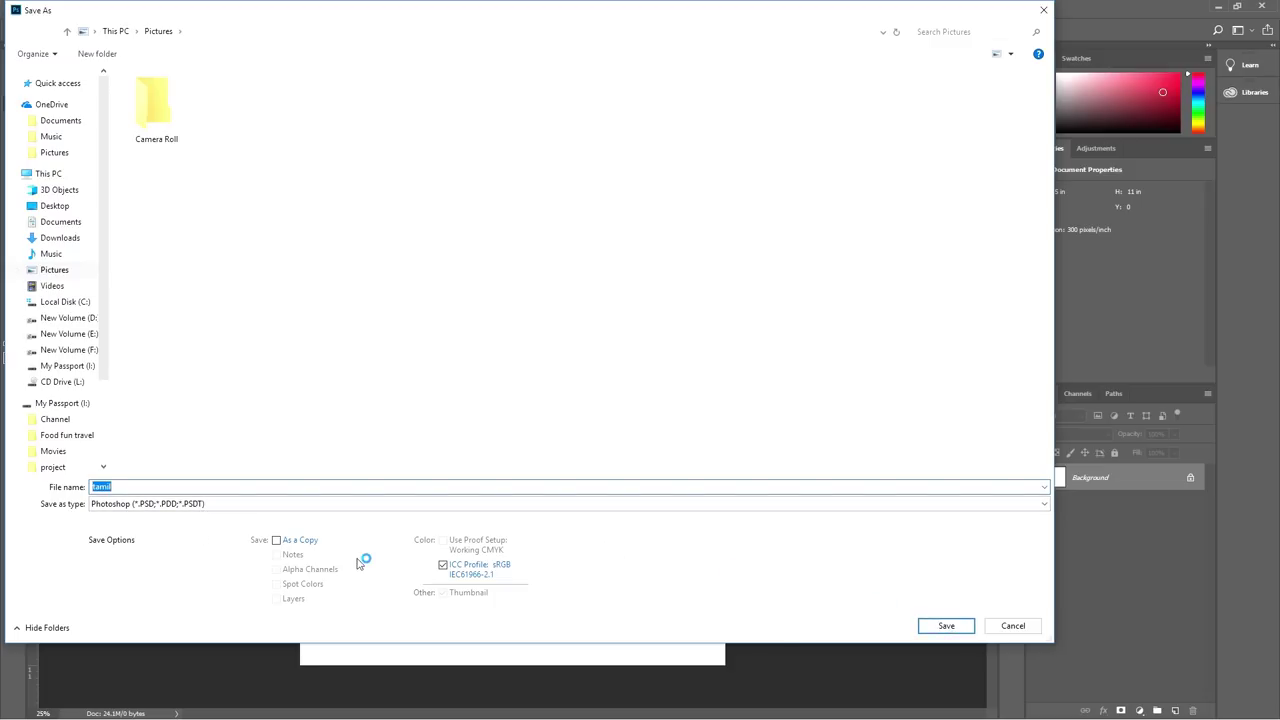
{"action": "left_click", "coordinate": [336, 506]}
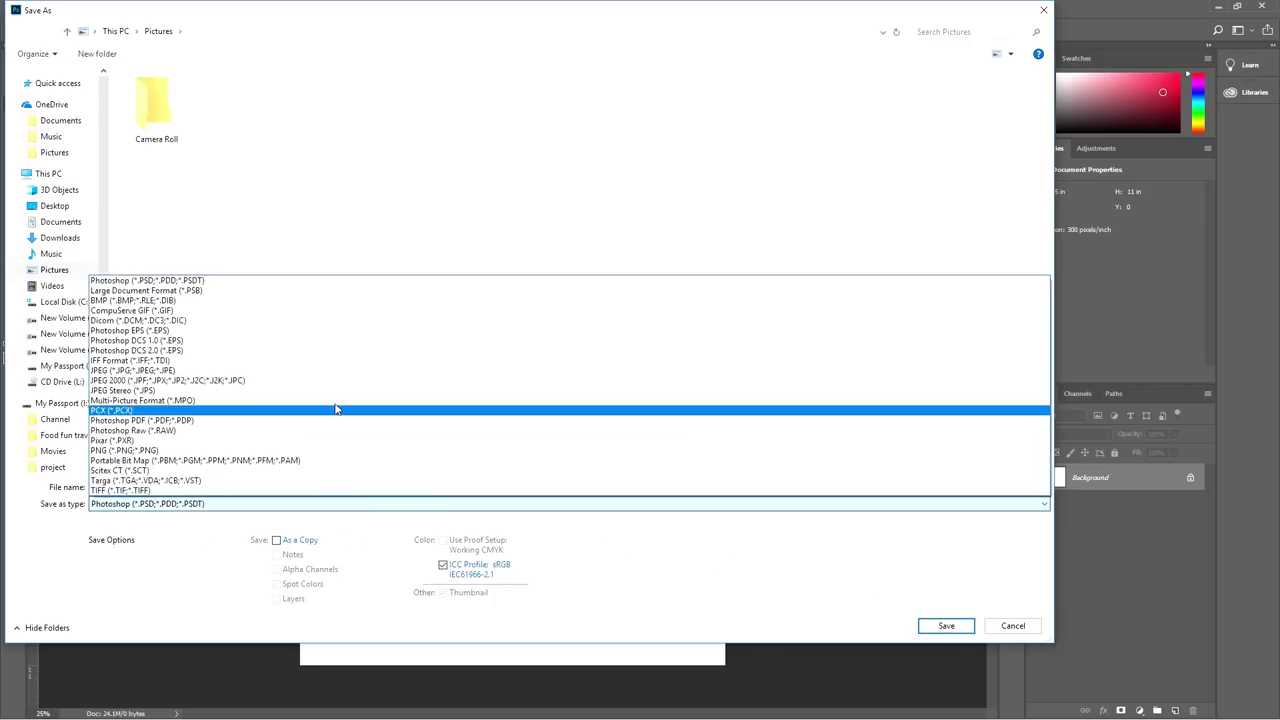
{"action": "left_click", "coordinate": [337, 372]}
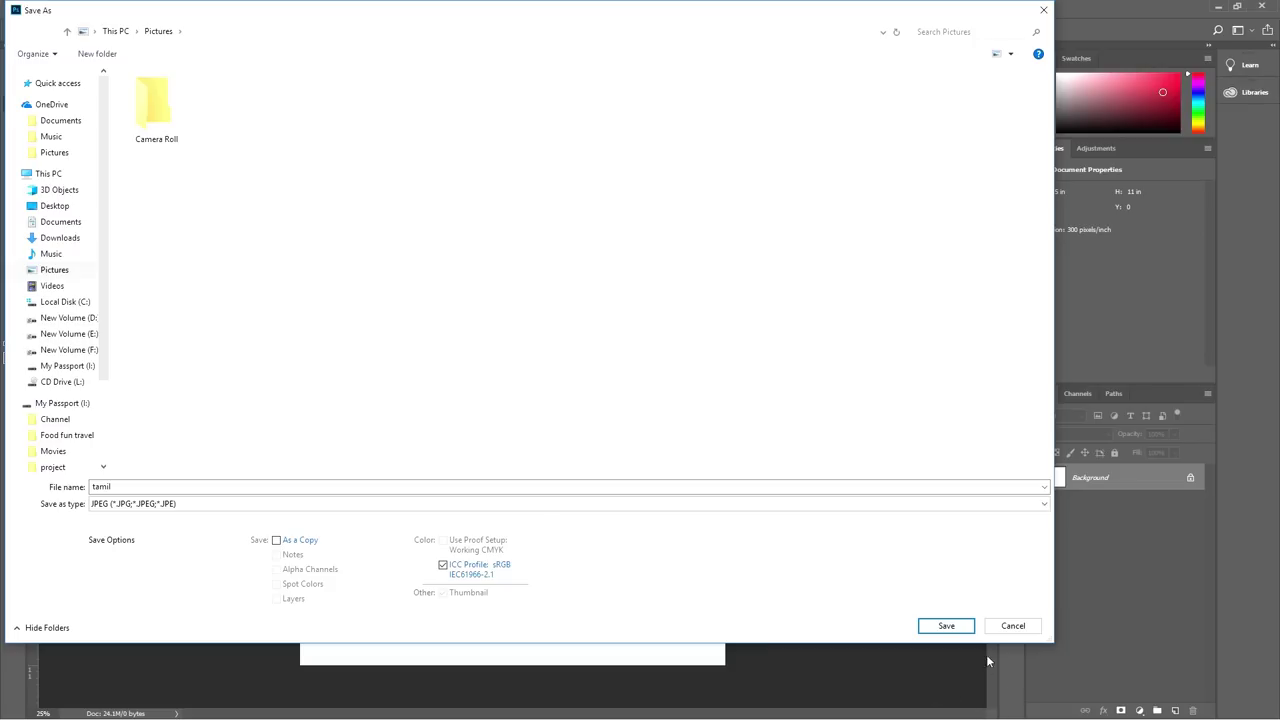
{"action": "left_click", "coordinate": [962, 628]}
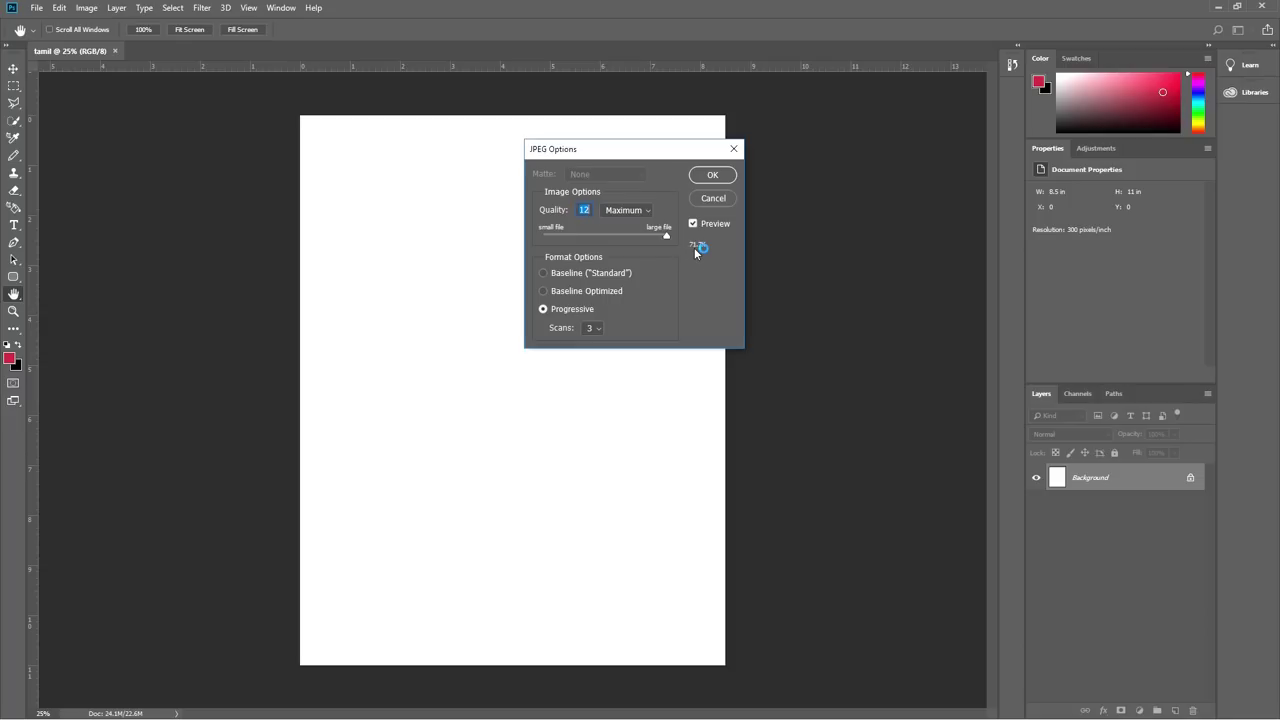
{"action": "key", "text": "l"}
{"action": "left_click", "coordinate": [718, 199]}
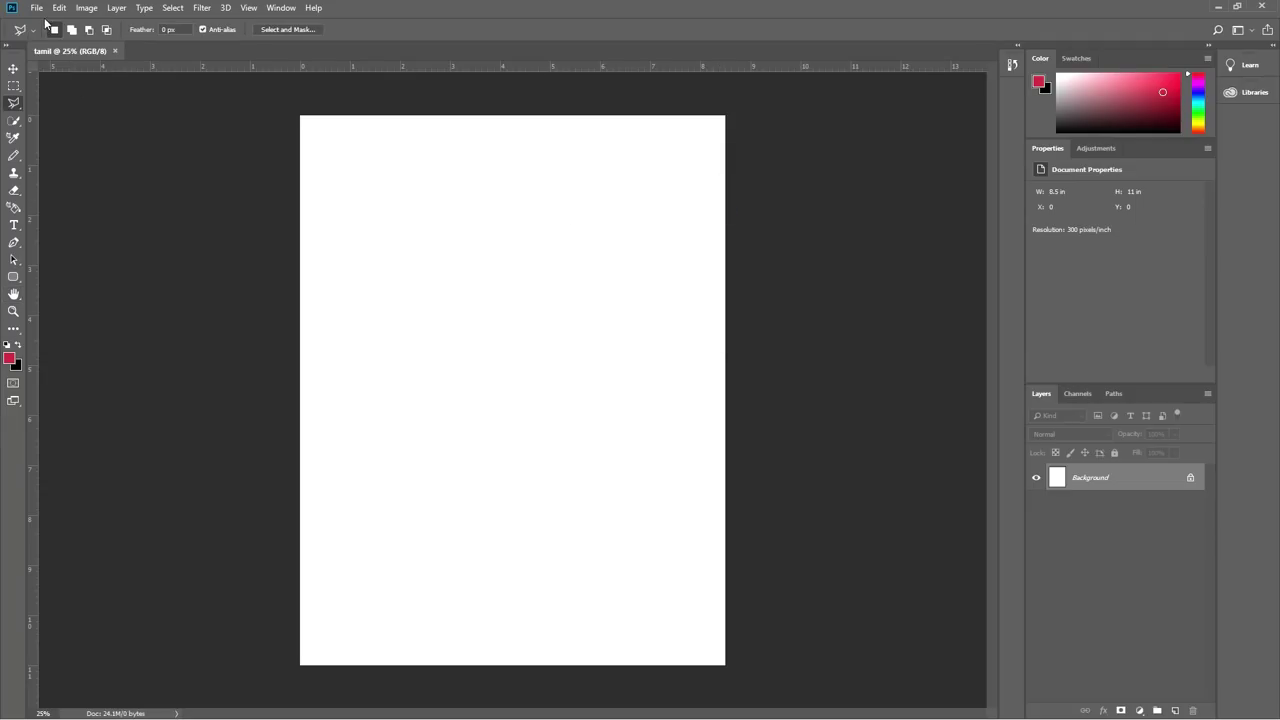
Save the document in Photoshop PSD format as tamil.psd.
{"action": "left_click", "coordinate": [37, 8]}
{"action": "left_click", "coordinate": [85, 158]}
{"action": "left_click", "coordinate": [150, 505]}
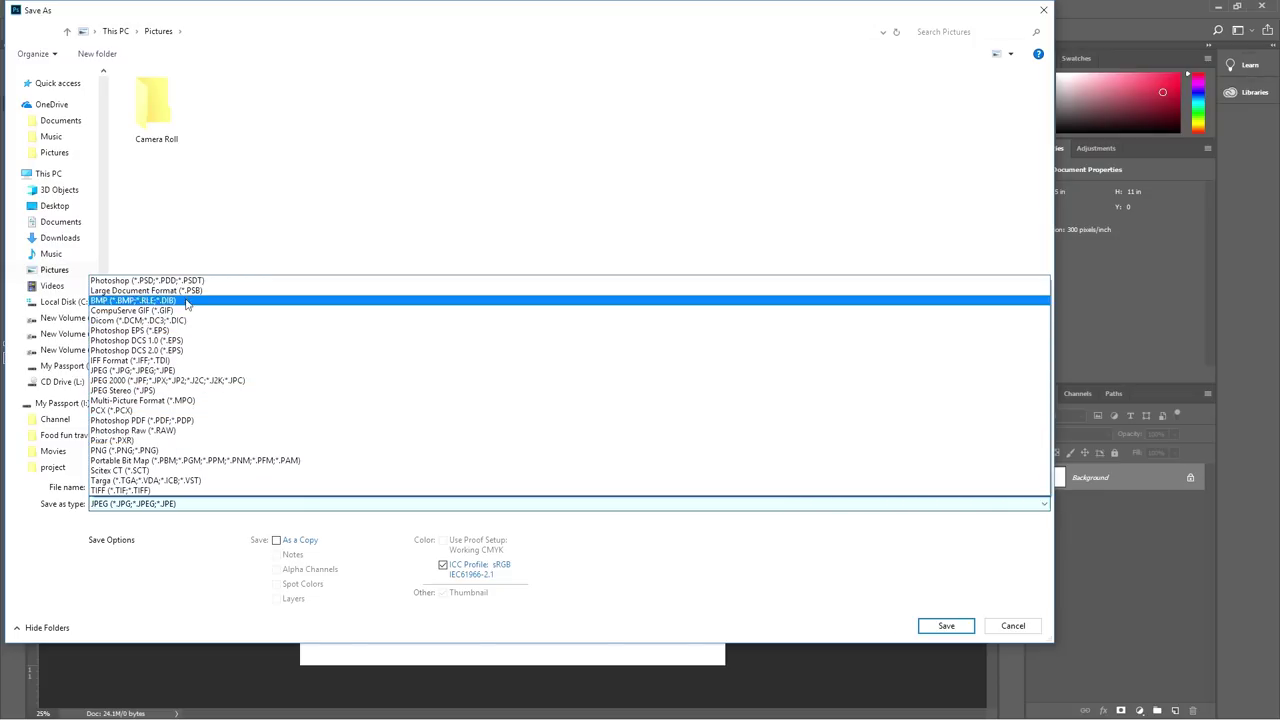
{"action": "left_click", "coordinate": [180, 281]}
{"action": "left_click", "coordinate": [963, 627]}
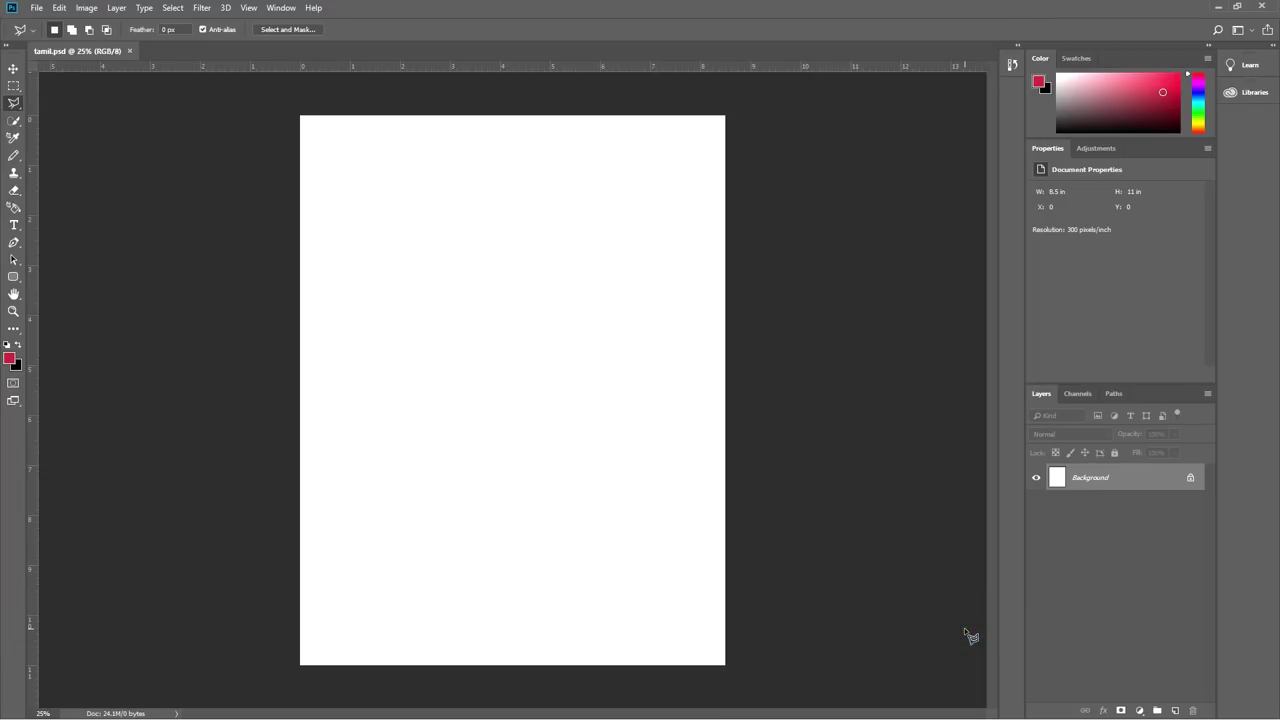
{"action": "key", "text": "super+e"}
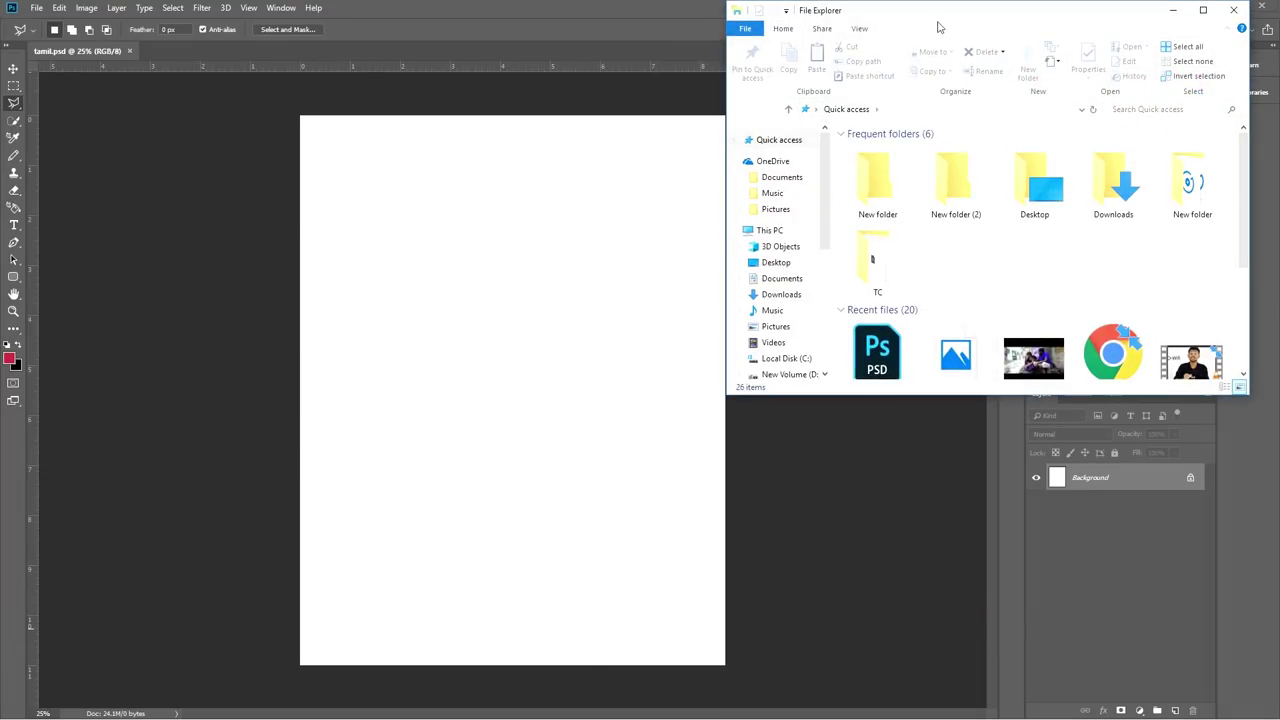
Maximize File Explorer and view the tamil PSD's properties, showing 445 KB.
{"action": "left_click", "coordinate": [1203, 10]}
{"action": "right_click", "coordinate": [160, 296]}
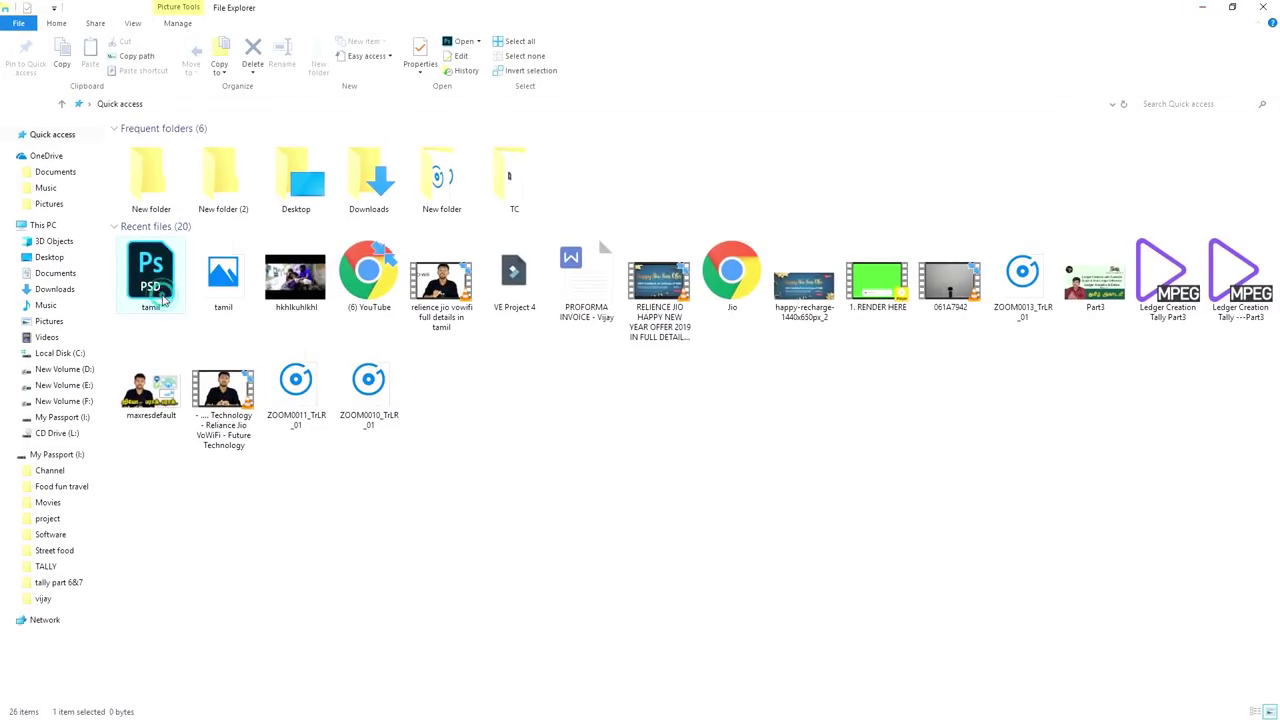
{"action": "left_click", "coordinate": [249, 610]}
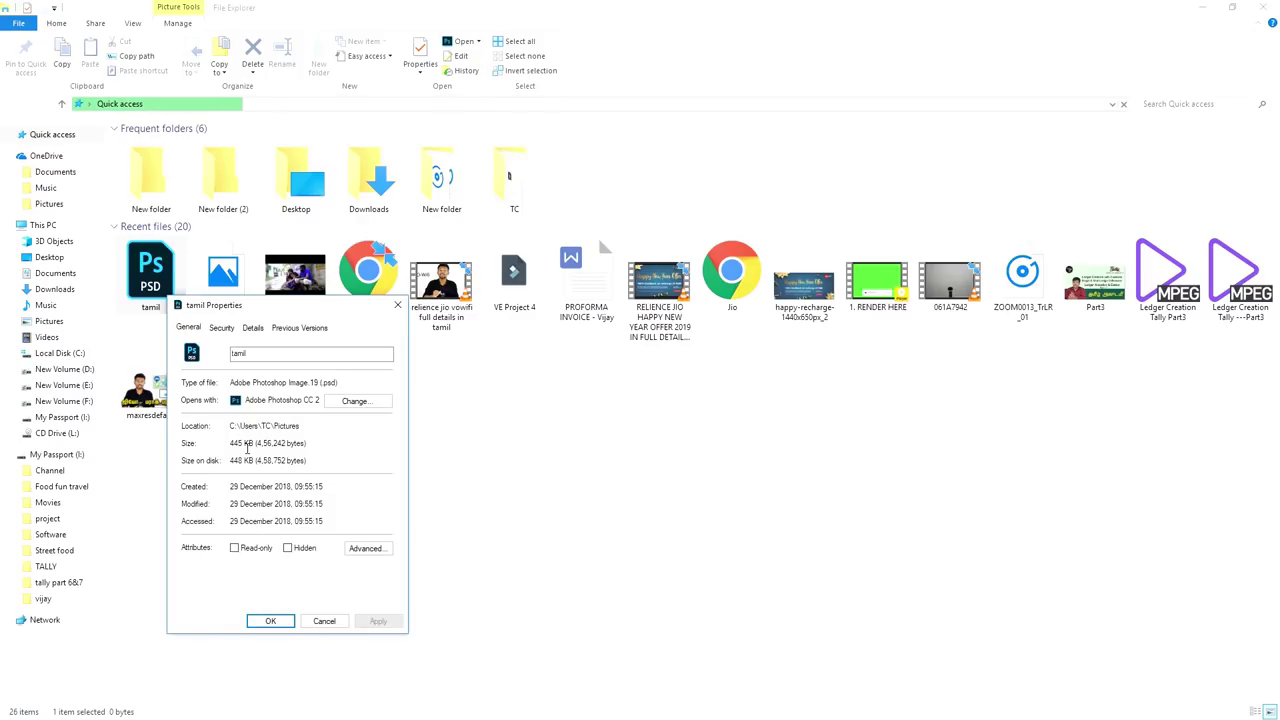
Return to Photoshop and close tamil.psd.
{"action": "key", "text": "alt"}
{"action": "key", "text": "Escape"}
{"action": "key", "text": "alt+Tab"}
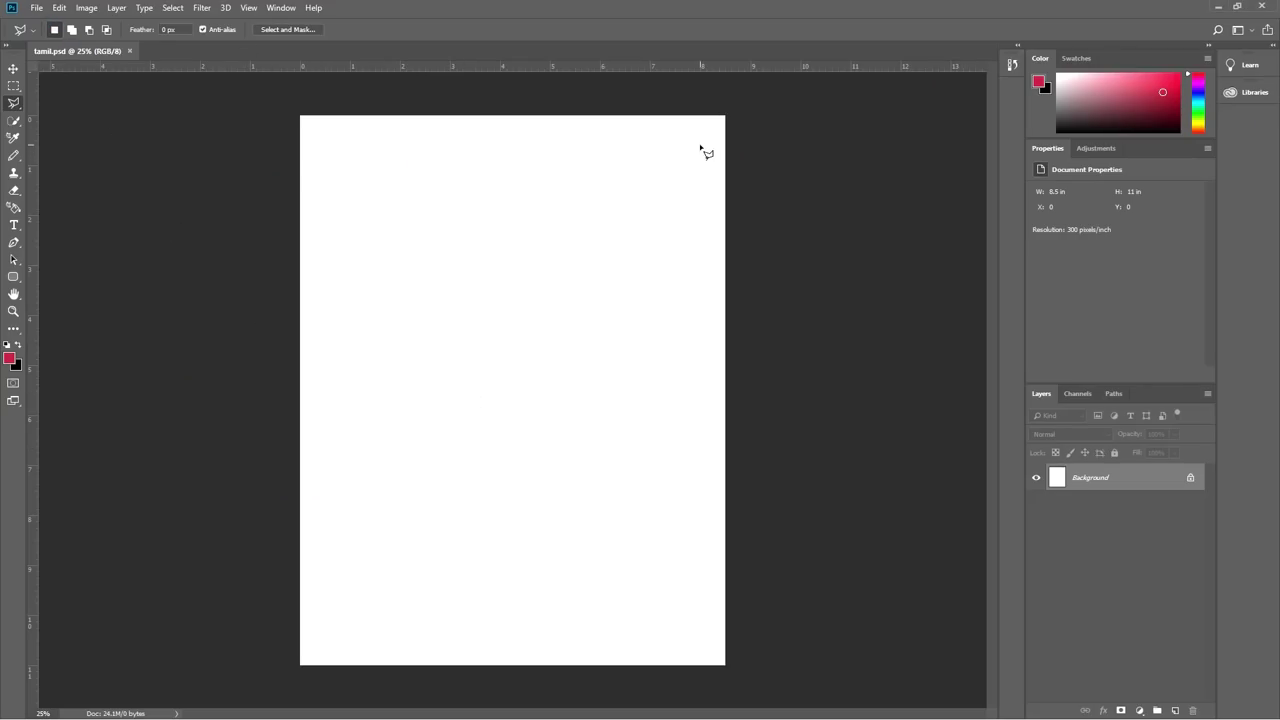
{"action": "key", "text": "ctrl+w"}
Create a new Letter document at 1000 pixels/inch.
{"action": "left_click", "coordinate": [37, 9]}
{"action": "left_click", "coordinate": [46, 22]}
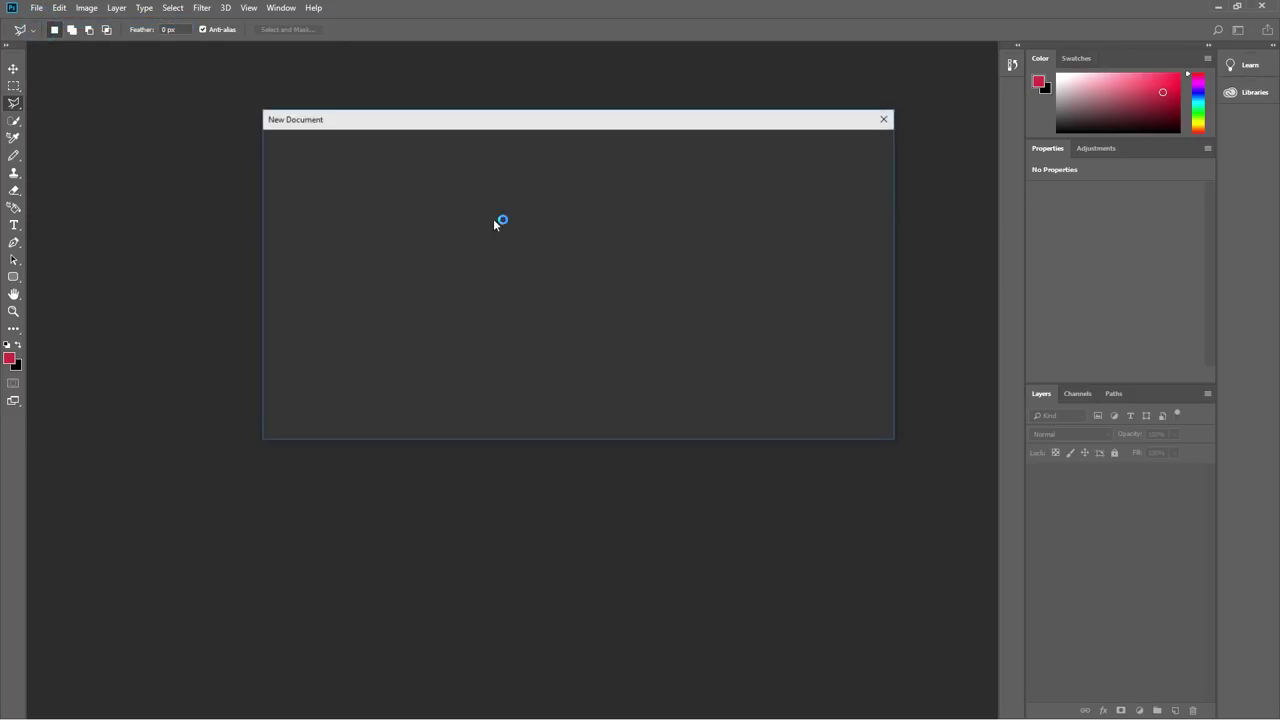
{"action": "type", "text": "1000"}
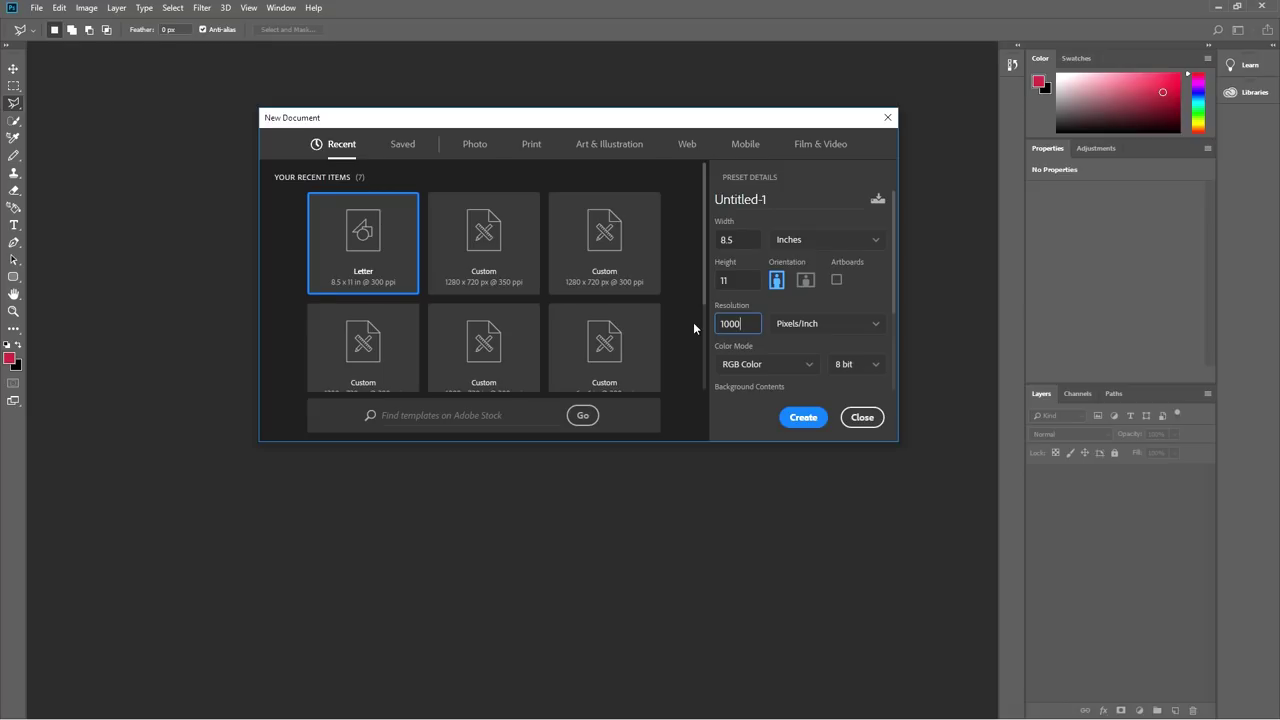
{"action": "left_click", "coordinate": [805, 418]}
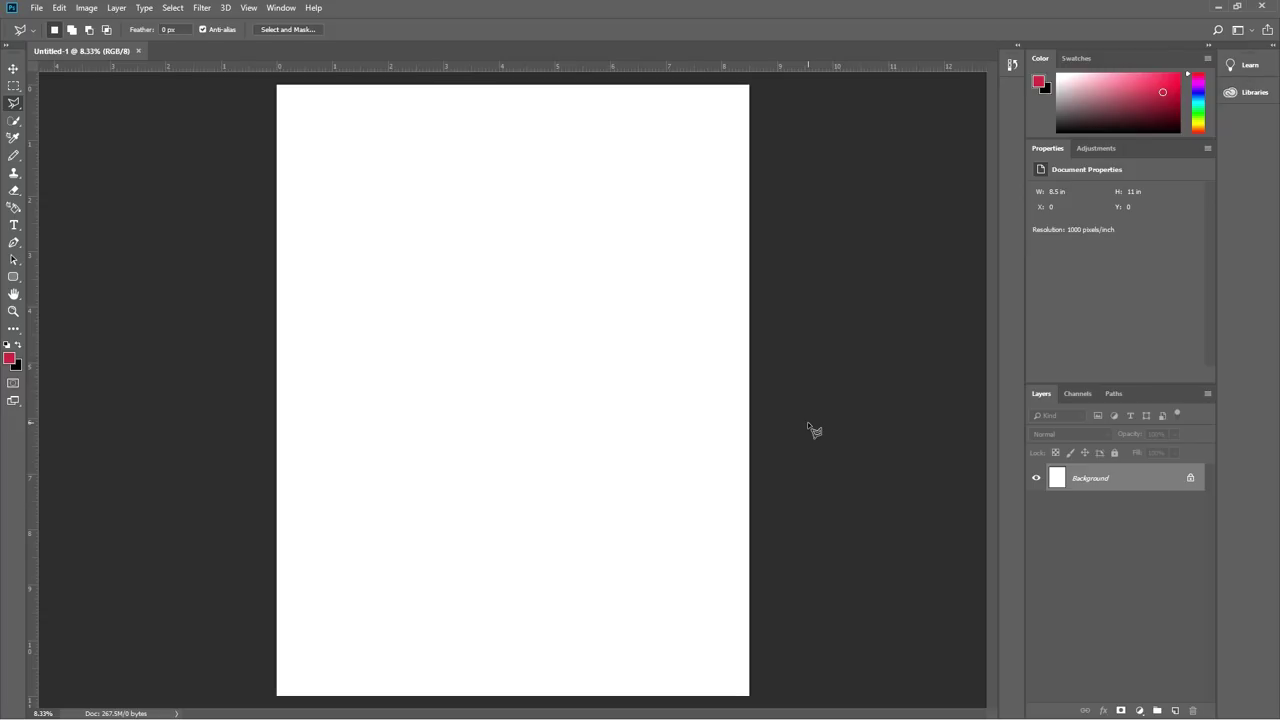
Save the new document as tamil1.psd.
{"action": "left_click", "coordinate": [36, 8]}
{"action": "left_click", "coordinate": [85, 158]}
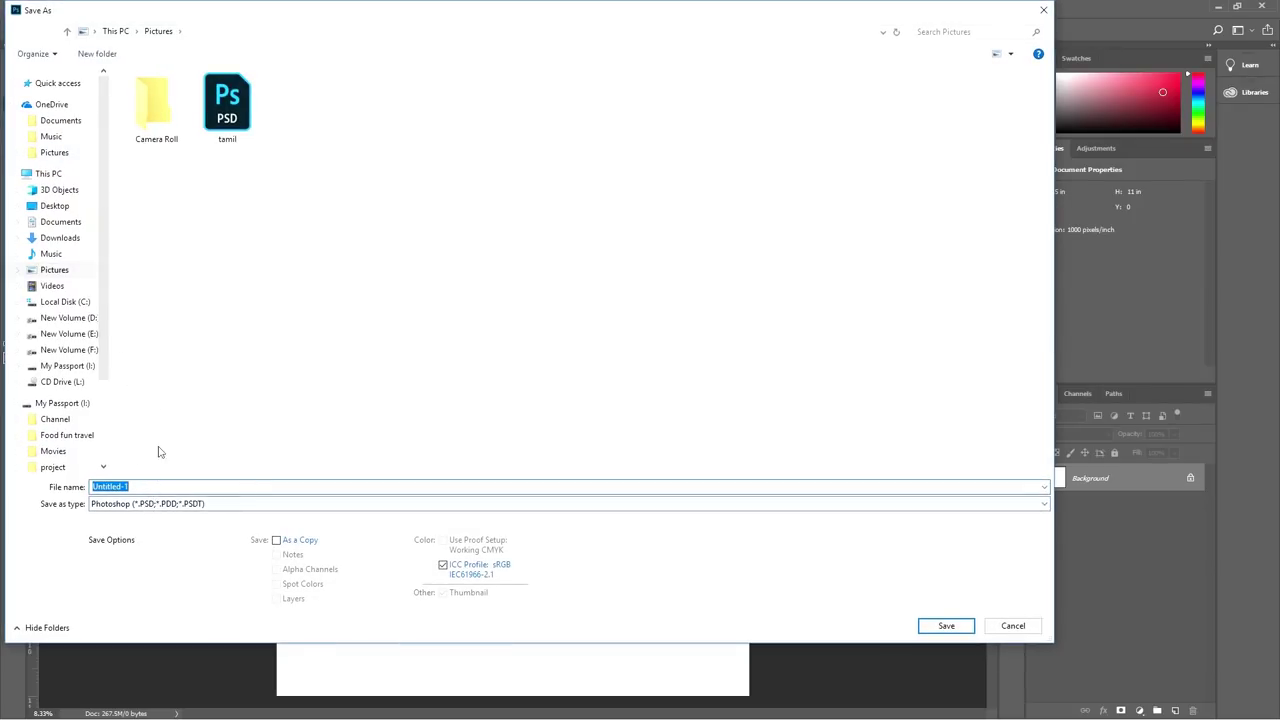
{"action": "left_click", "coordinate": [227, 105]}
{"action": "left_click", "coordinate": [167, 488]}
{"action": "double_click", "coordinate": [167, 488]}
{"action": "left_click", "coordinate": [167, 488]}
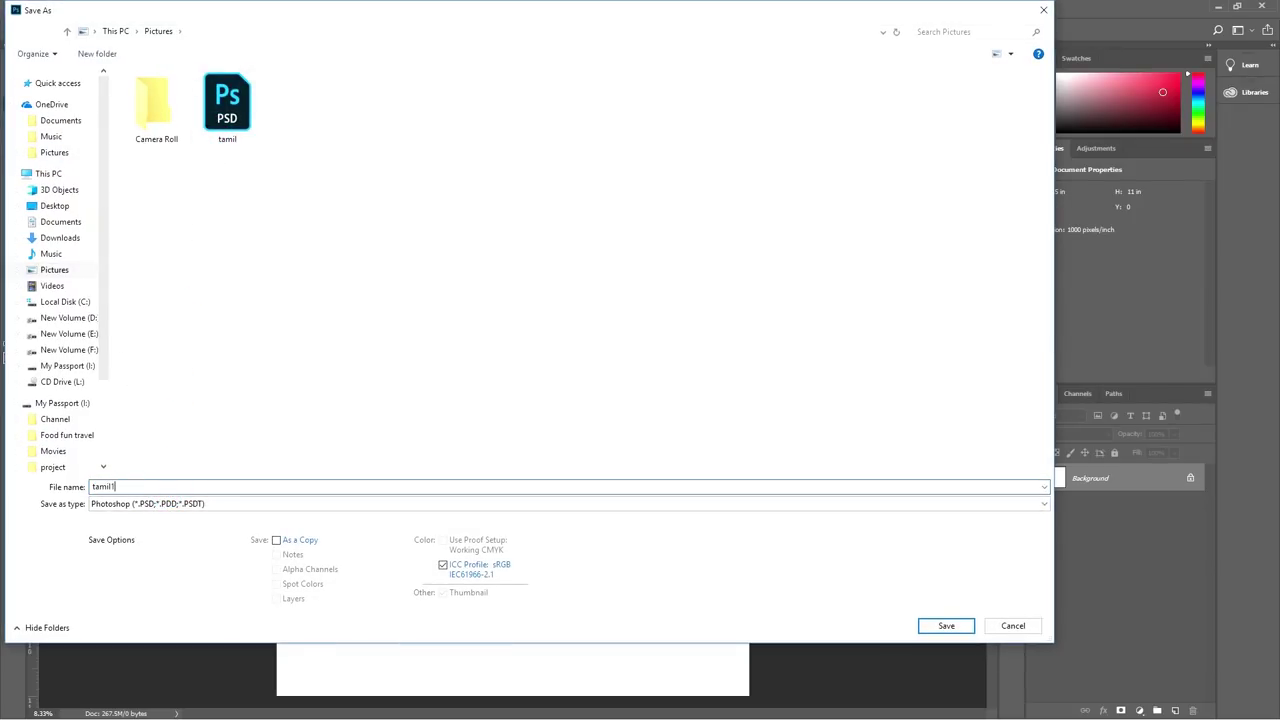
{"action": "left_click", "coordinate": [945, 626]}
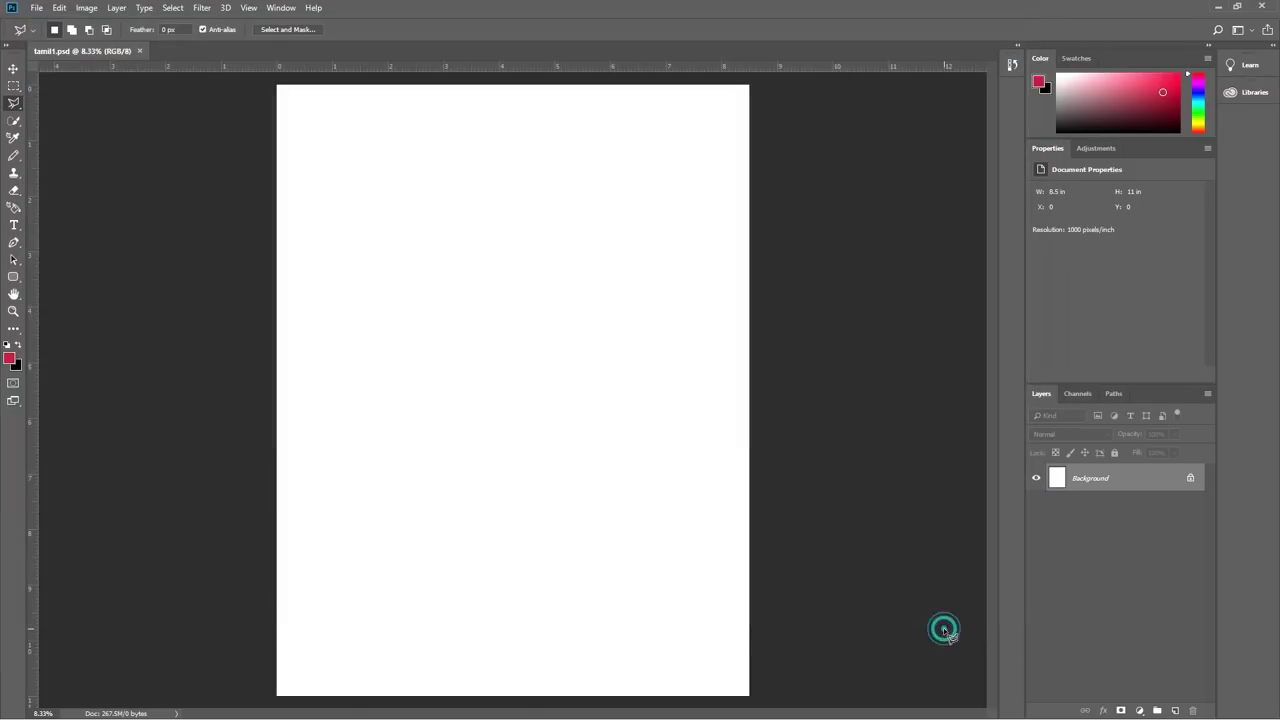
{"action": "key", "text": "alt+Tab"}
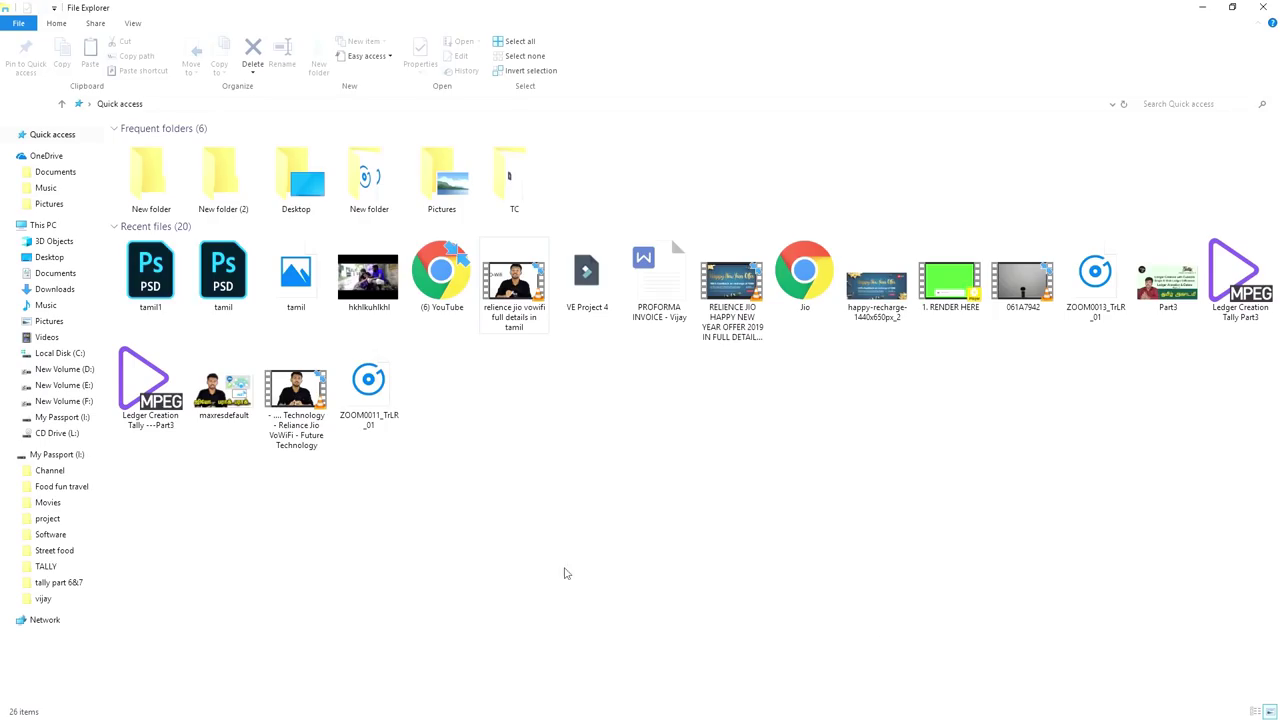
{"action": "right_click", "coordinate": [165, 283]}
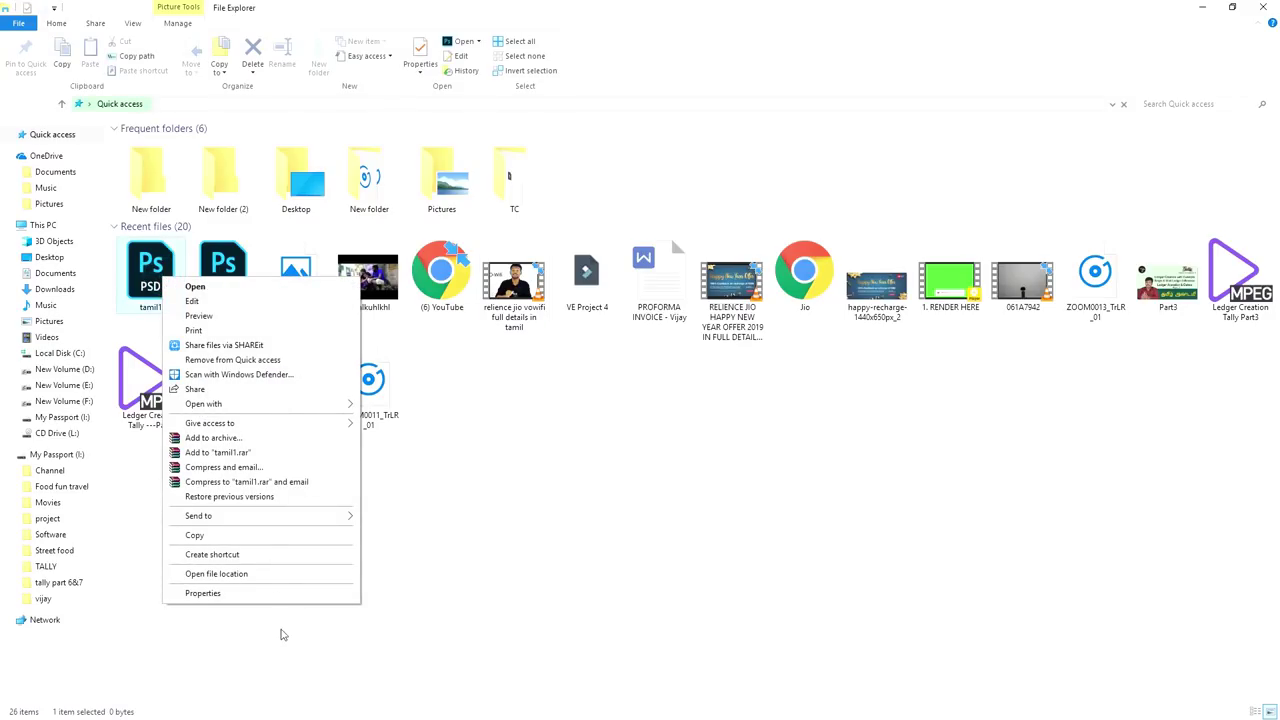
{"action": "left_click", "coordinate": [285, 594]}
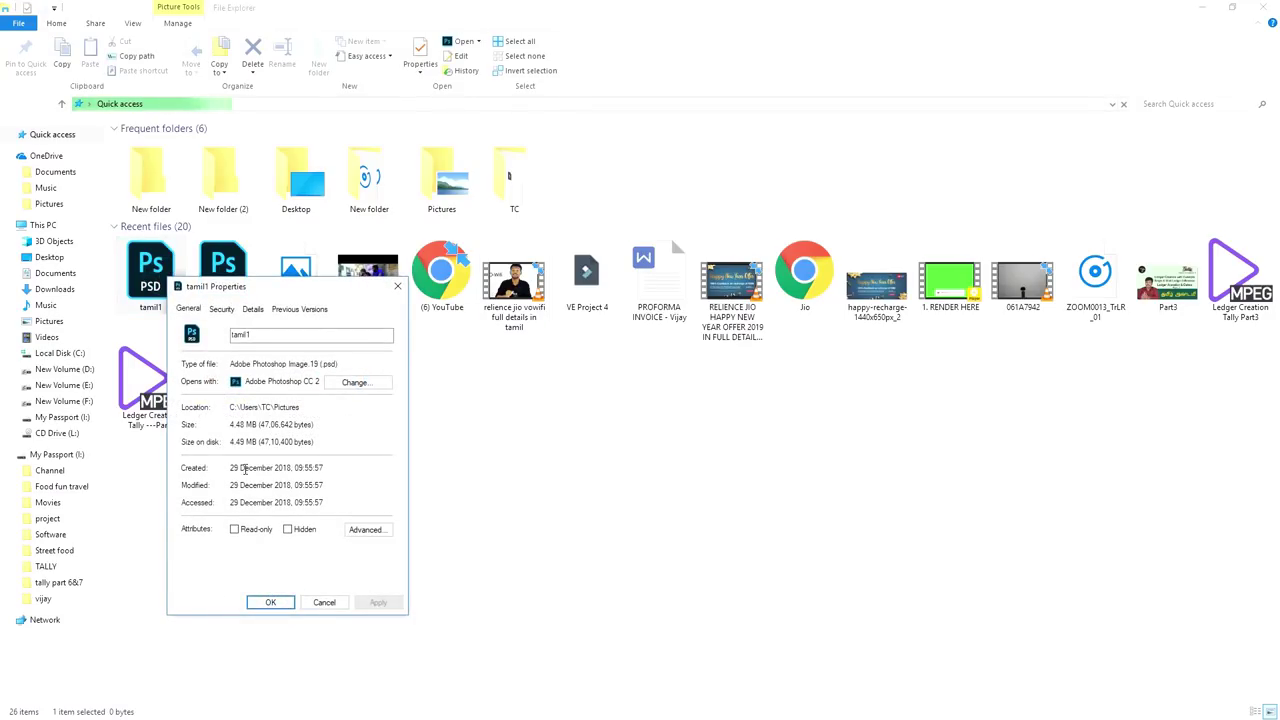
{"action": "left_click_drag", "start_coordinate": [299, 288], "coordinate": [627, 255]}
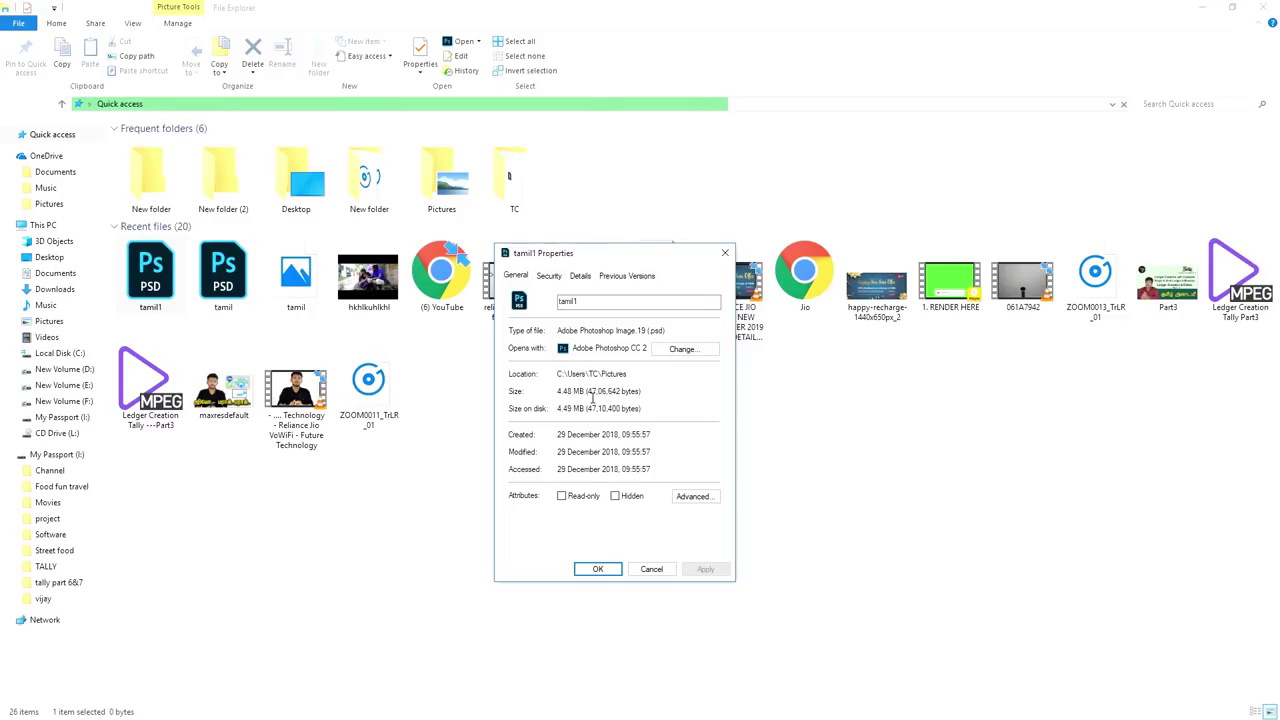
{"action": "key", "text": "alt+Tab"}
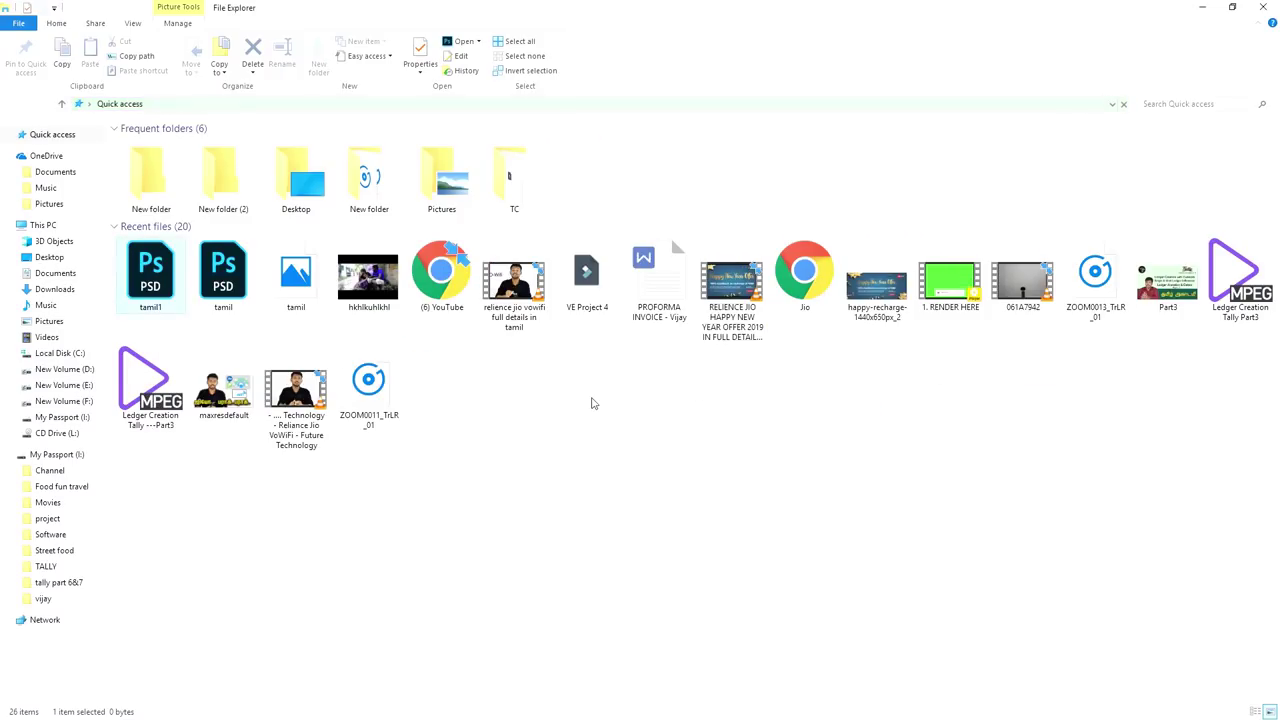
{"action": "key", "text": "alt+Tab"}
{"action": "key", "text": "alt+Tab"}
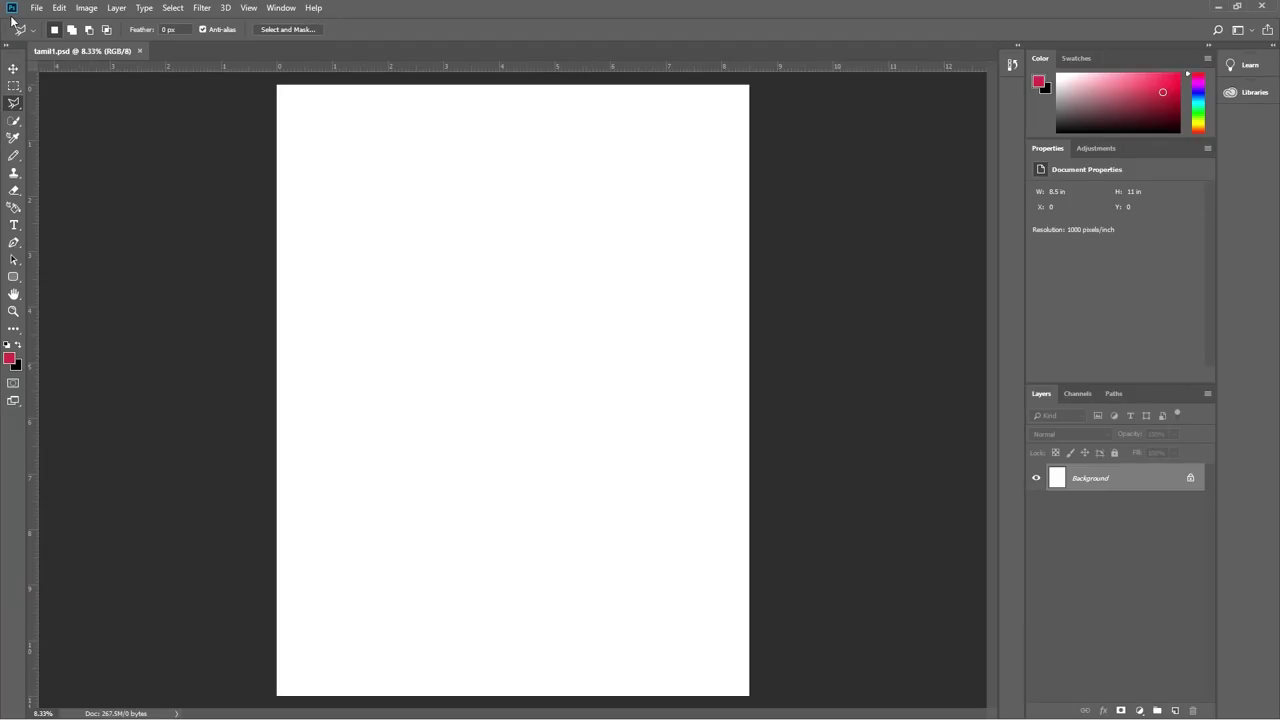
Close tamil1.psd through the File menu, leaving no document open.
{"action": "left_click", "coordinate": [36, 8]}
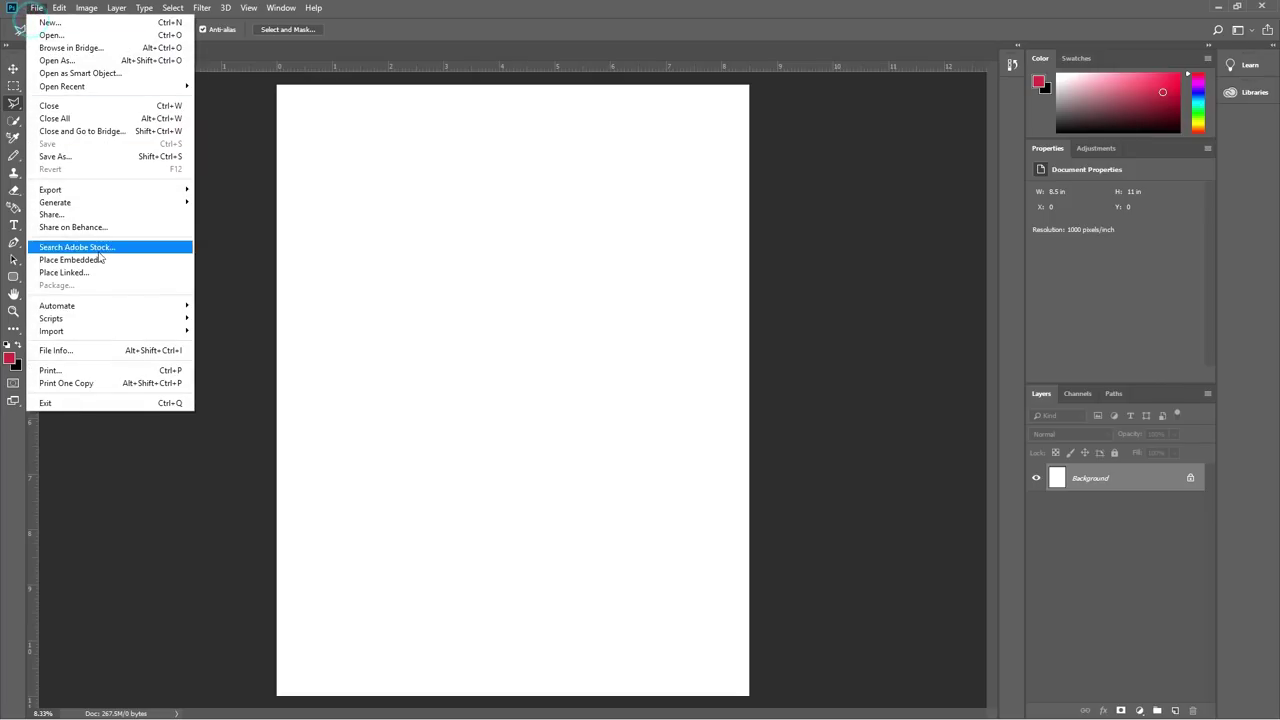
{"action": "left_click", "coordinate": [461, 227]}
{"action": "left_click", "coordinate": [36, 8]}
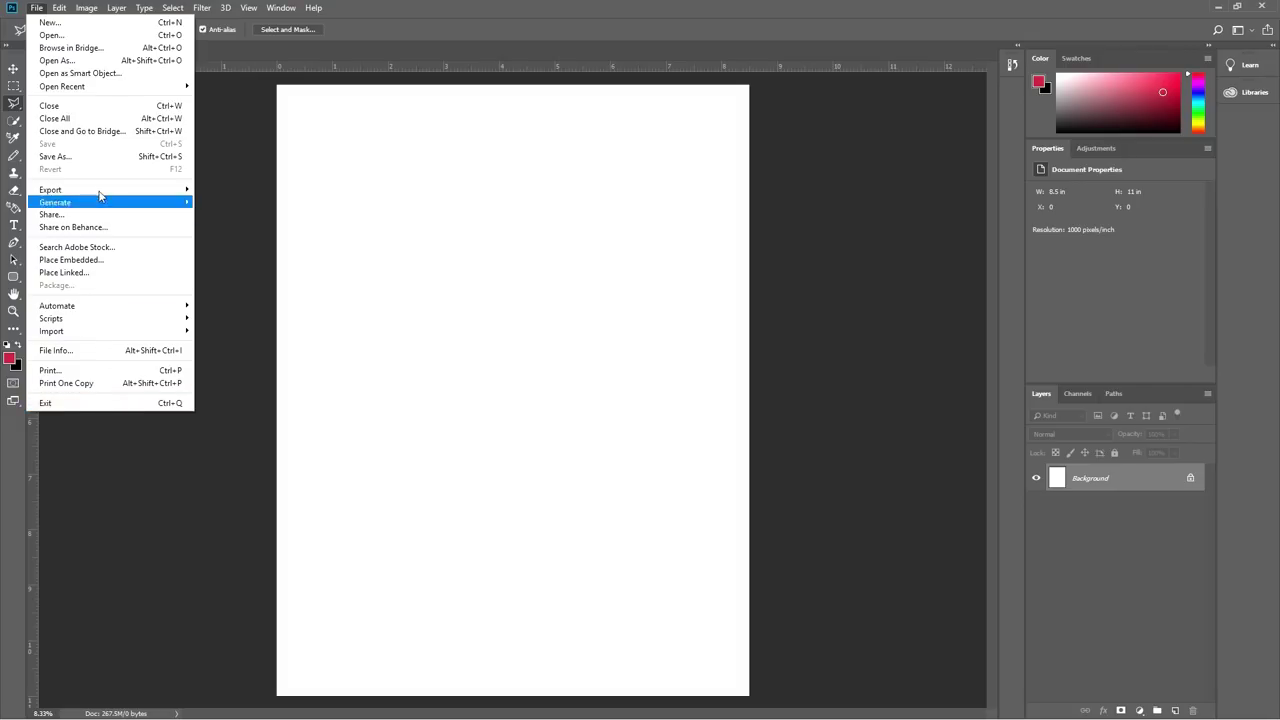
{"action": "left_click", "coordinate": [91, 107]}
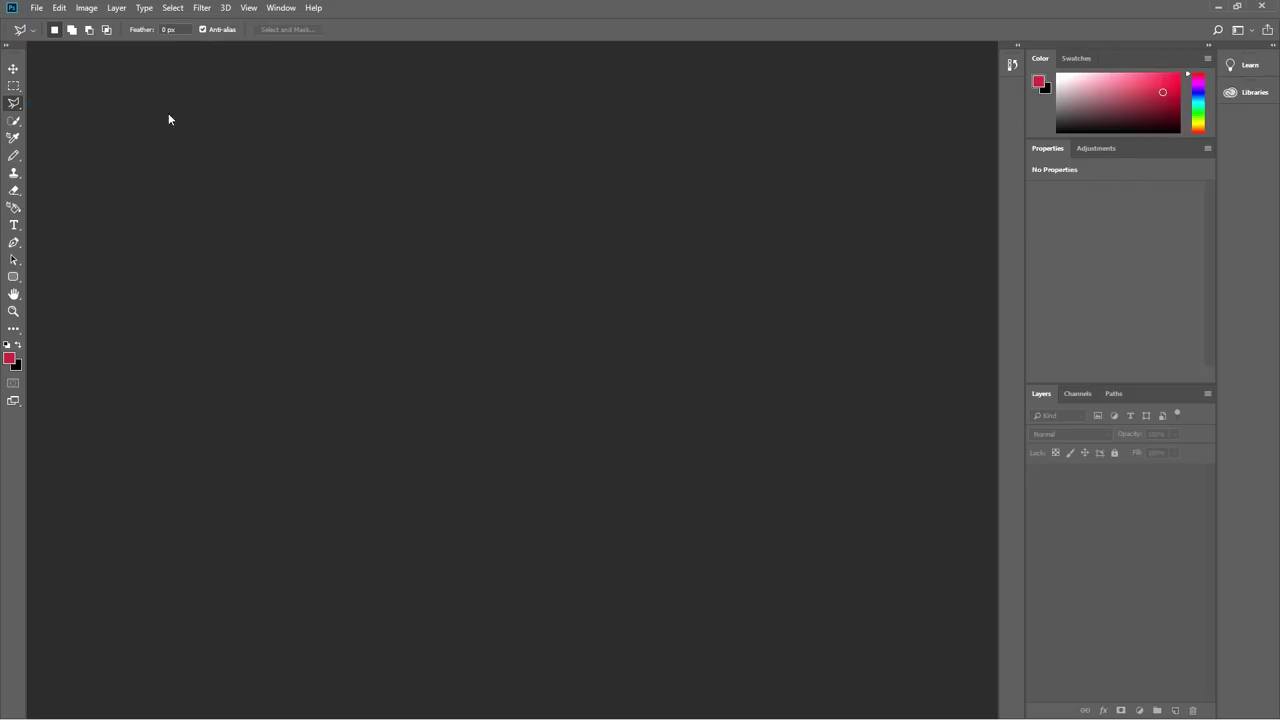
{"action": "left_click", "coordinate": [36, 8]}
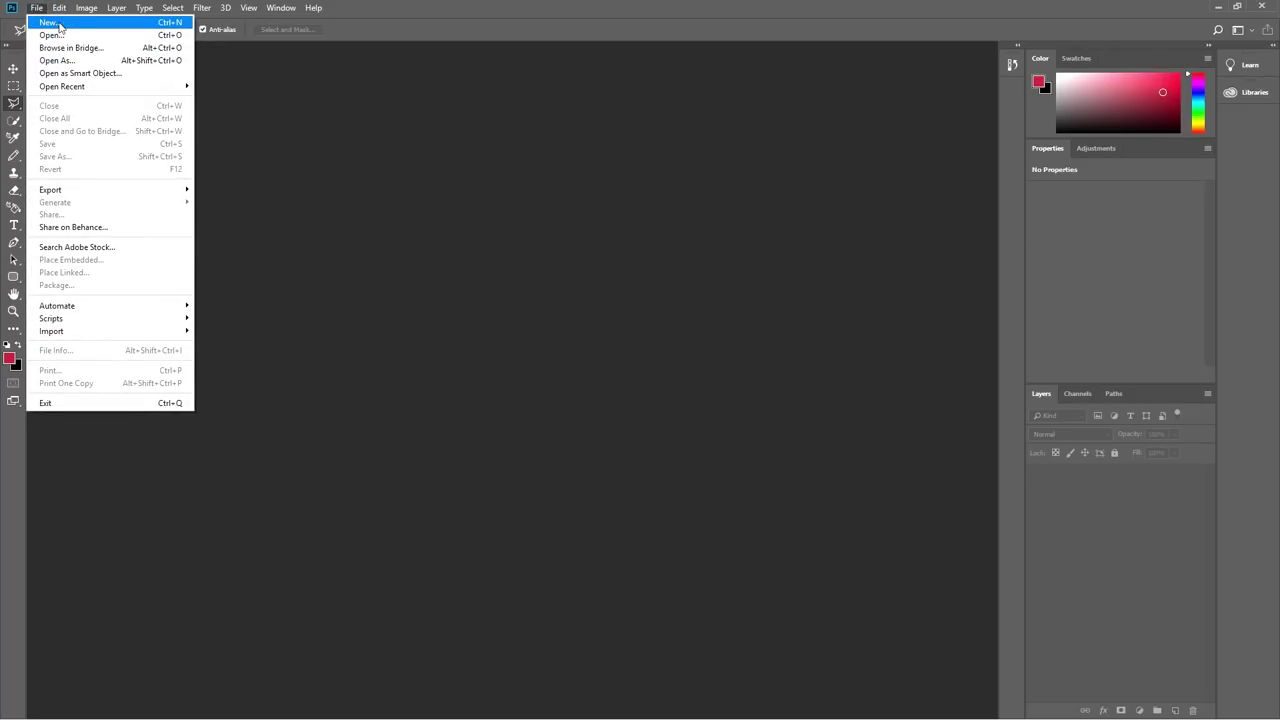
Start a new document, keeping Inches for width and Artboards off.
{"action": "left_click", "coordinate": [55, 23]}
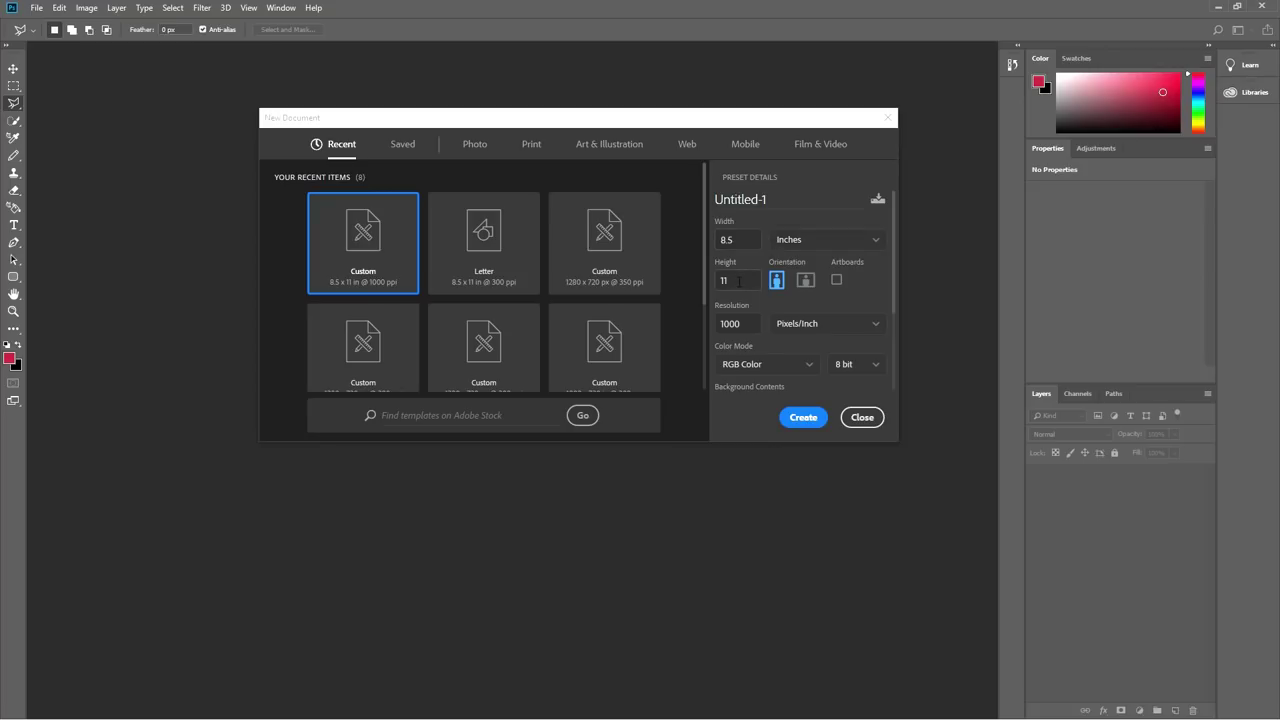
{"action": "left_click", "coordinate": [838, 240]}
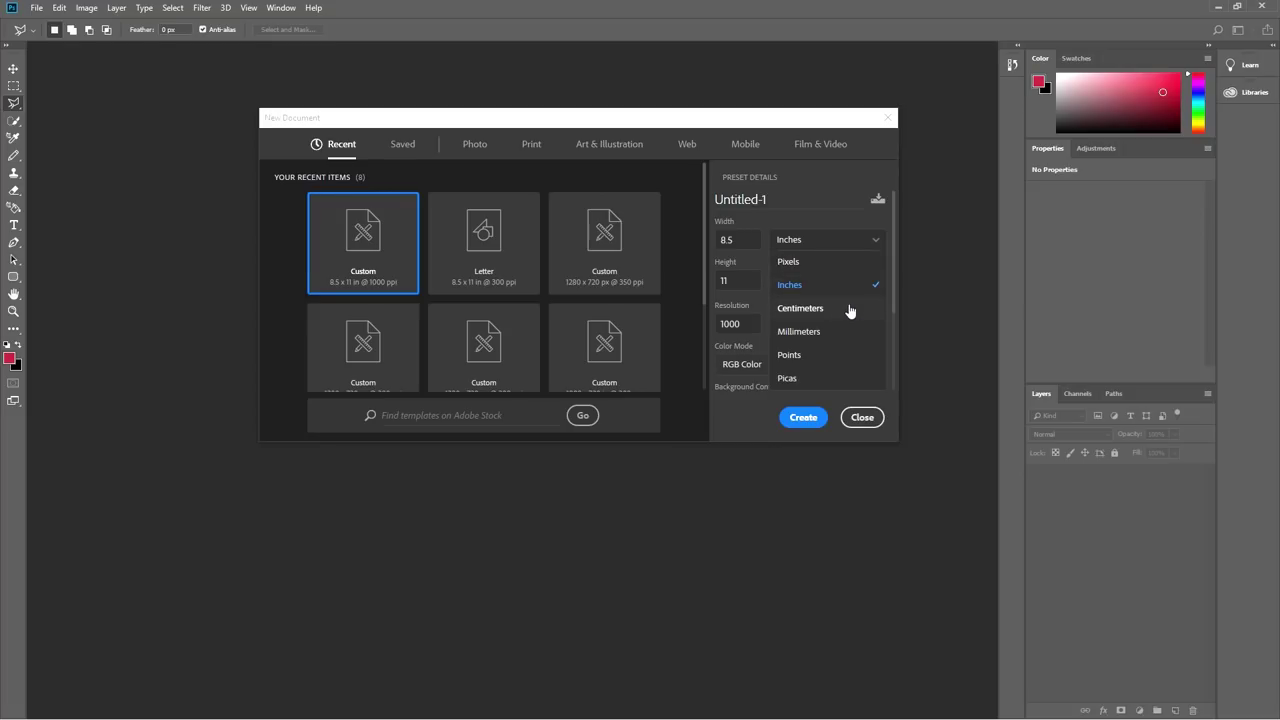
{"action": "left_click_drag", "start_coordinate": [893, 298], "coordinate": [896, 322]}
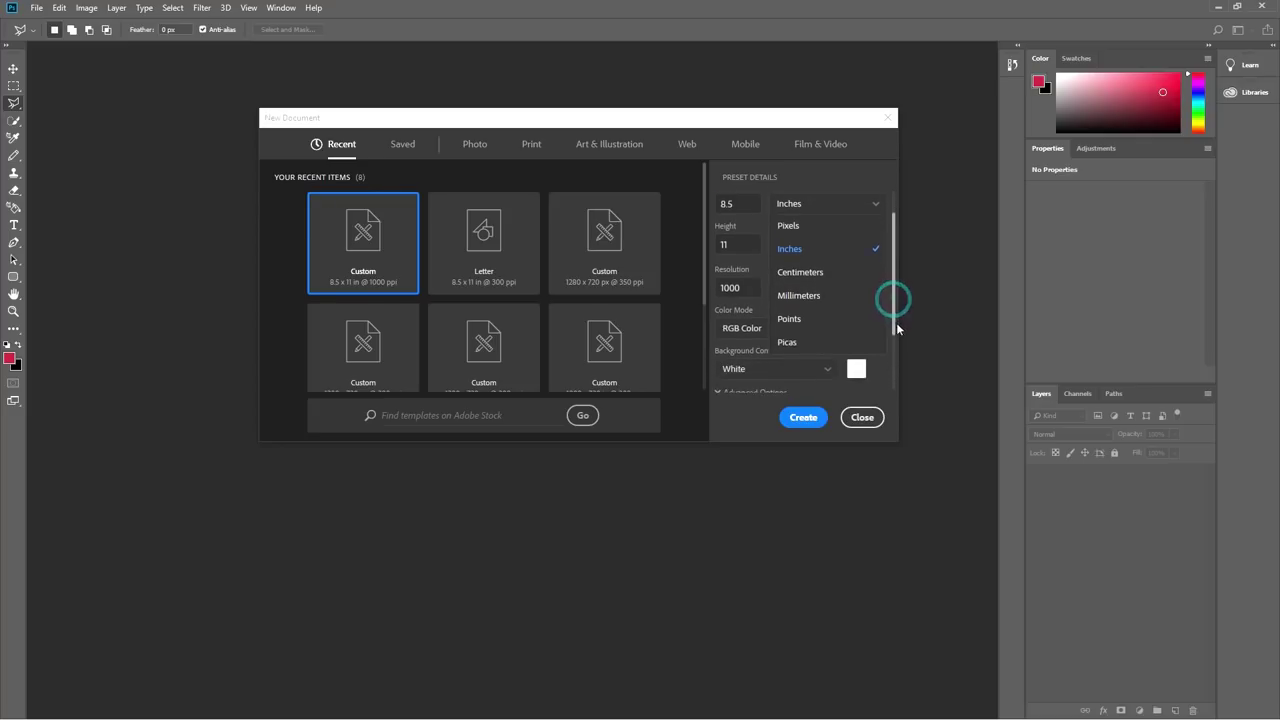
{"action": "scroll", "coordinate": [863, 300], "scroll_direction": "up", "scroll_amount": 2}
{"action": "scroll", "coordinate": [866, 303], "scroll_direction": "down", "scroll_amount": 4}
{"action": "scroll", "coordinate": [863, 292], "scroll_direction": "up", "scroll_amount": 3}
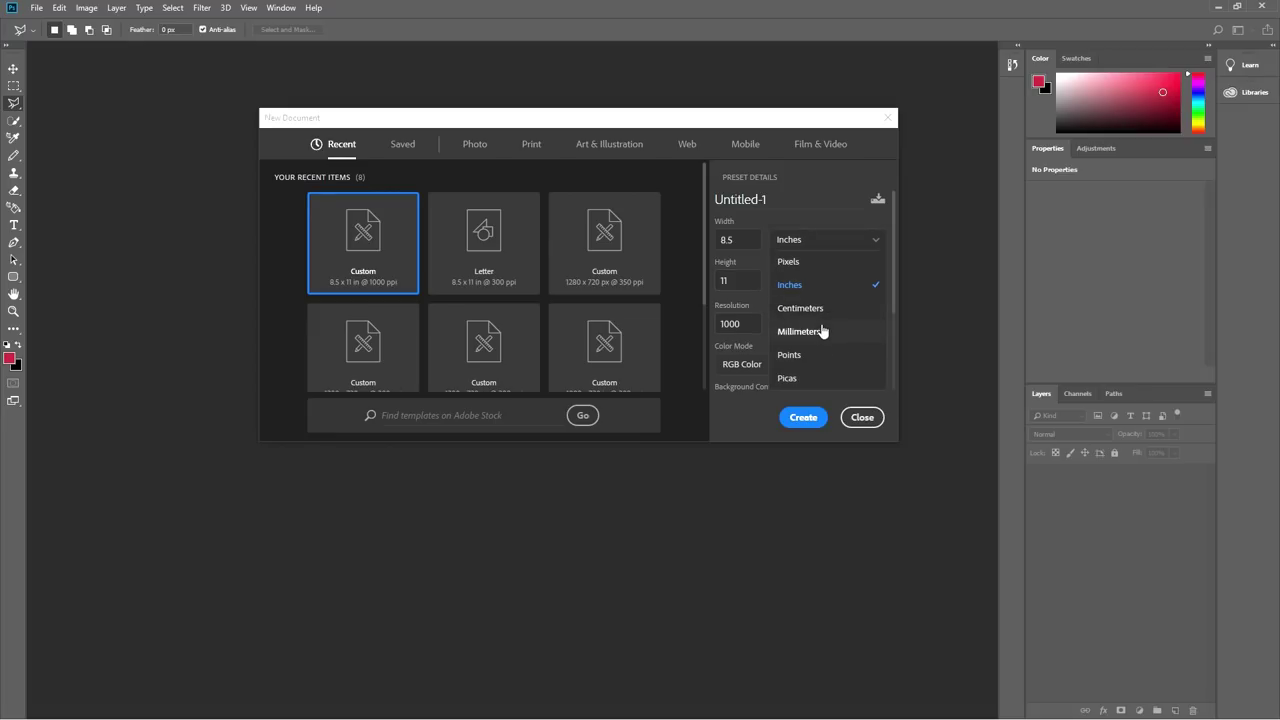
{"action": "left_click", "coordinate": [904, 329]}
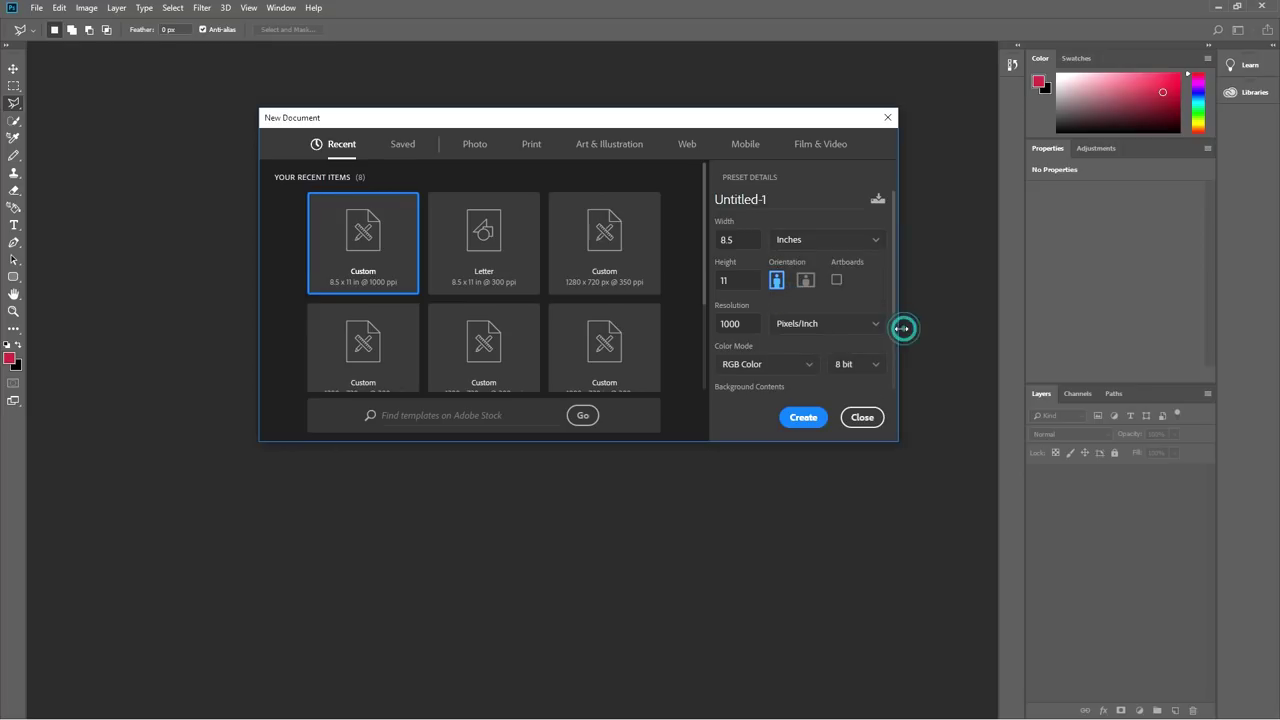
{"action": "left_click", "coordinate": [840, 281]}
{"action": "left_click", "coordinate": [841, 283]}
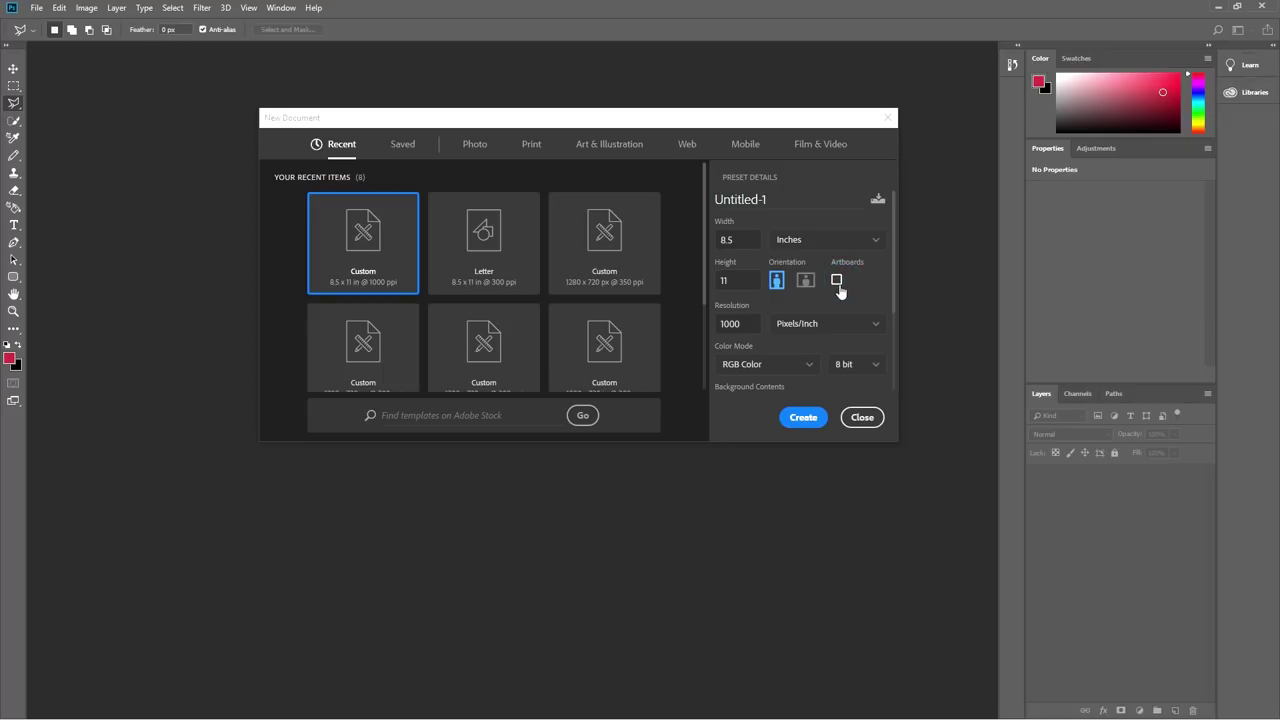
{"action": "left_click", "coordinate": [839, 284]}
{"action": "left_click", "coordinate": [839, 284]}
{"action": "scroll", "coordinate": [840, 290], "scroll_direction": "down", "scroll_amount": 2}
Keep 1000 Pixels/Inch and RGB Color, then create the 8.5 × 11 in document.
{"action": "left_click", "coordinate": [751, 212]}
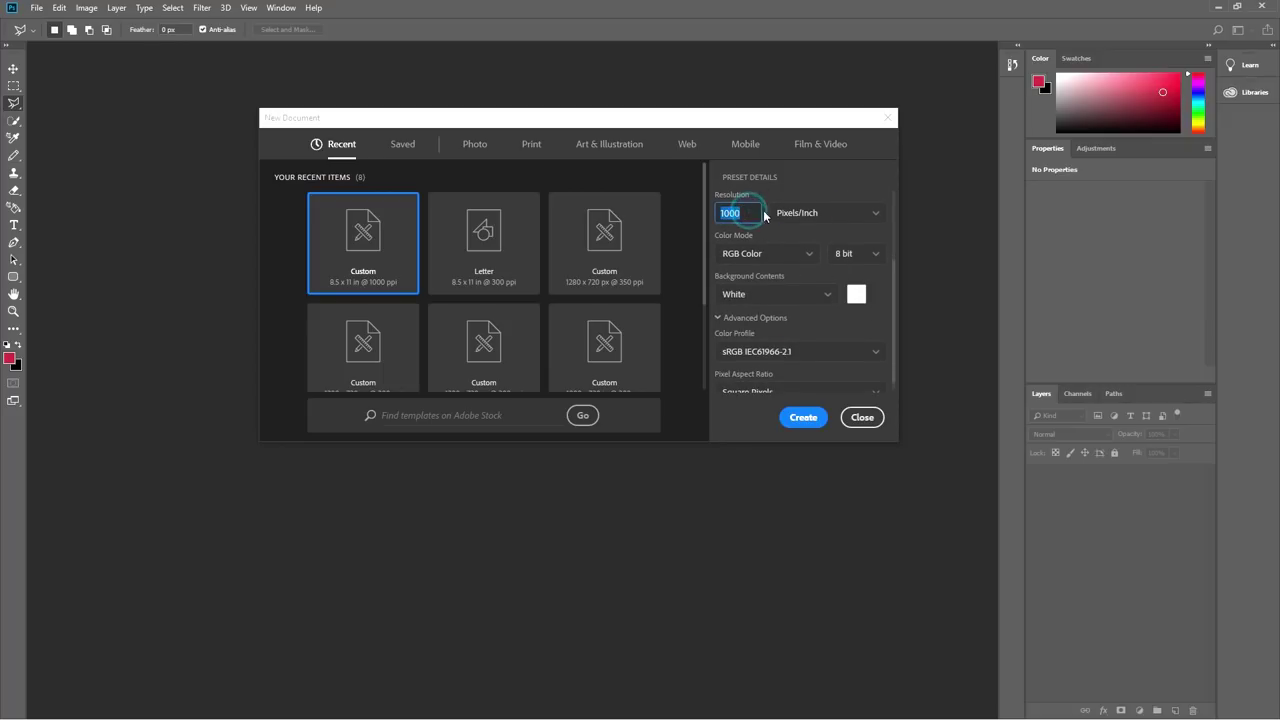
{"action": "left_click", "coordinate": [851, 214]}
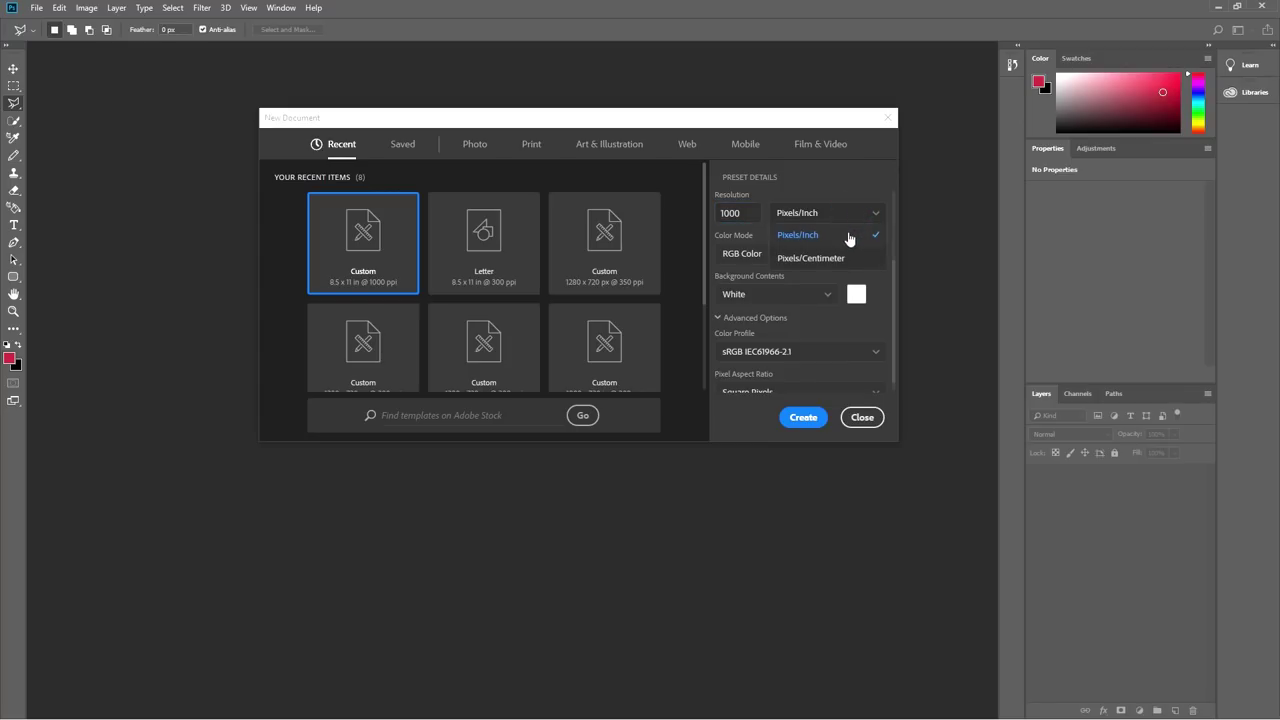
{"action": "left_click", "coordinate": [848, 238]}
{"action": "left_click", "coordinate": [805, 256]}
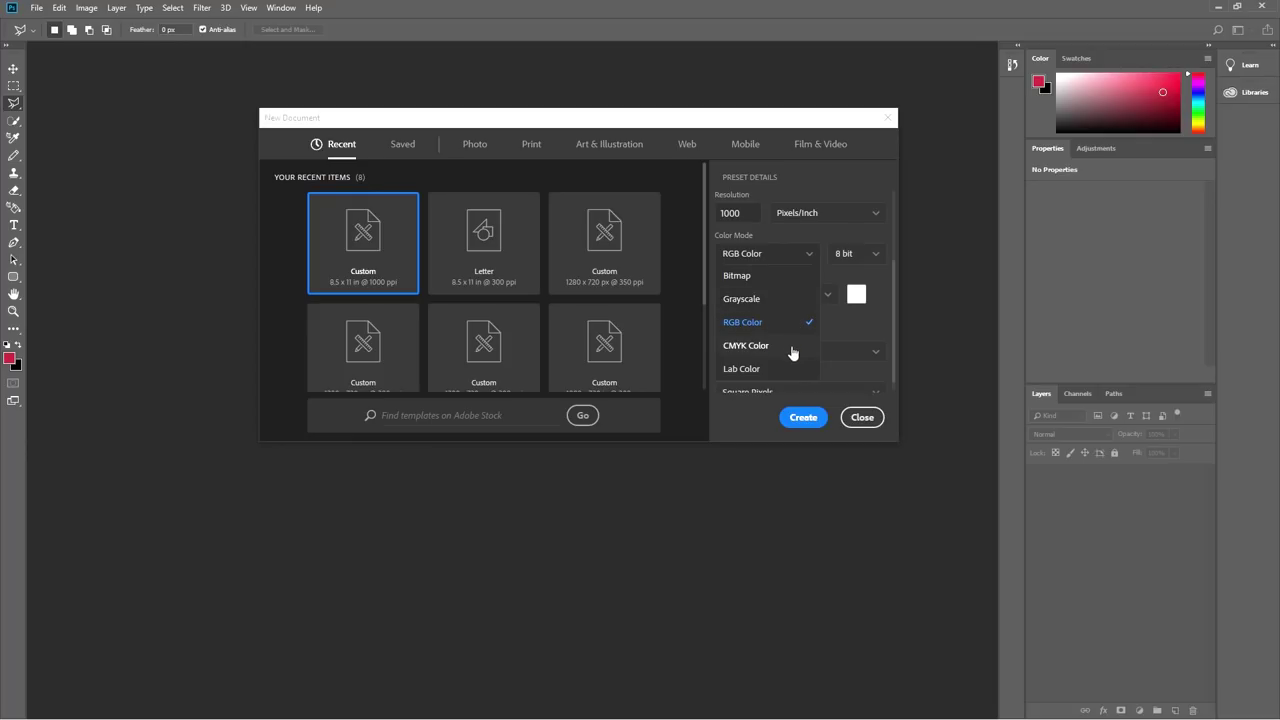
{"action": "scroll", "coordinate": [791, 355], "scroll_direction": "down", "scroll_amount": 1}
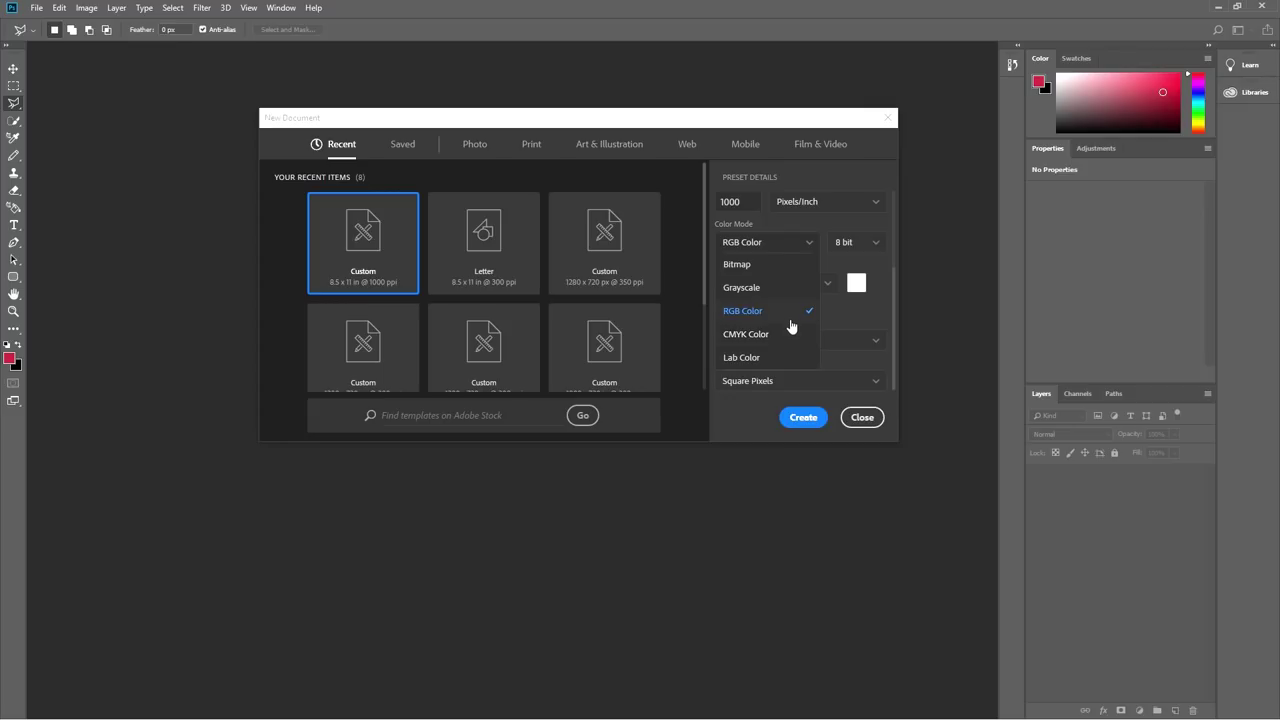
{"action": "left_click", "coordinate": [791, 320]}
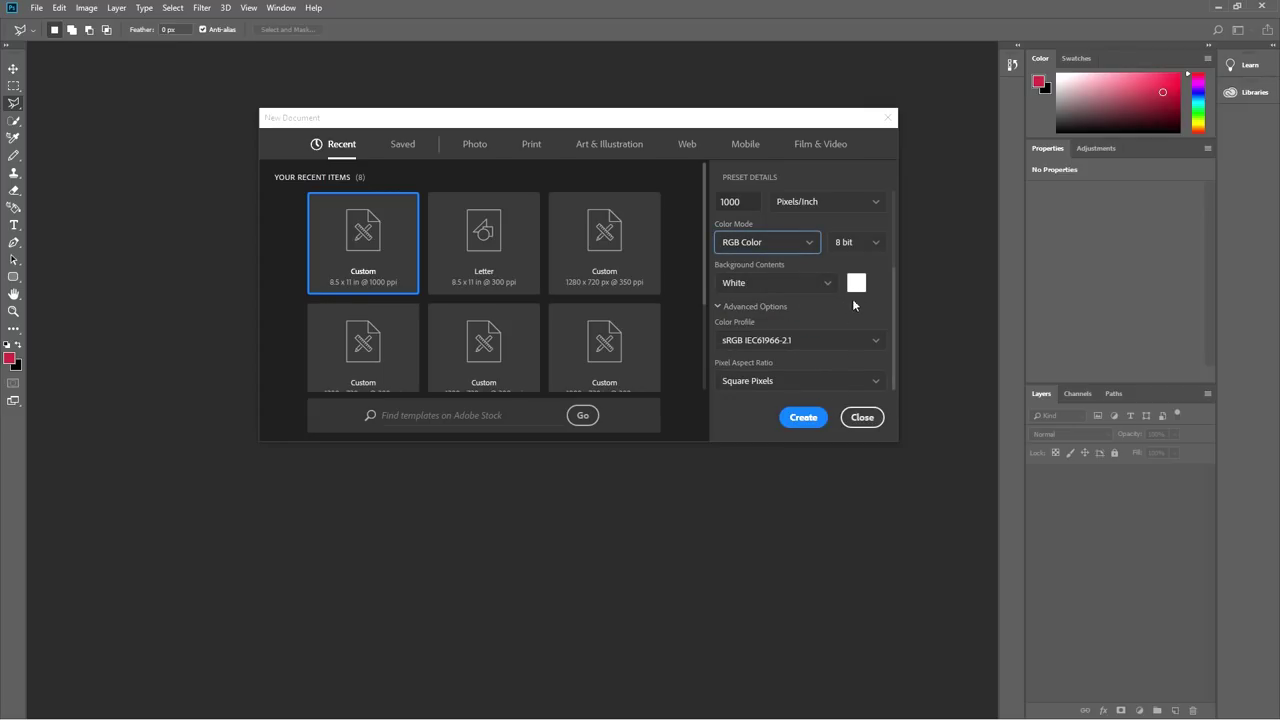
{"action": "left_click", "coordinate": [822, 419]}
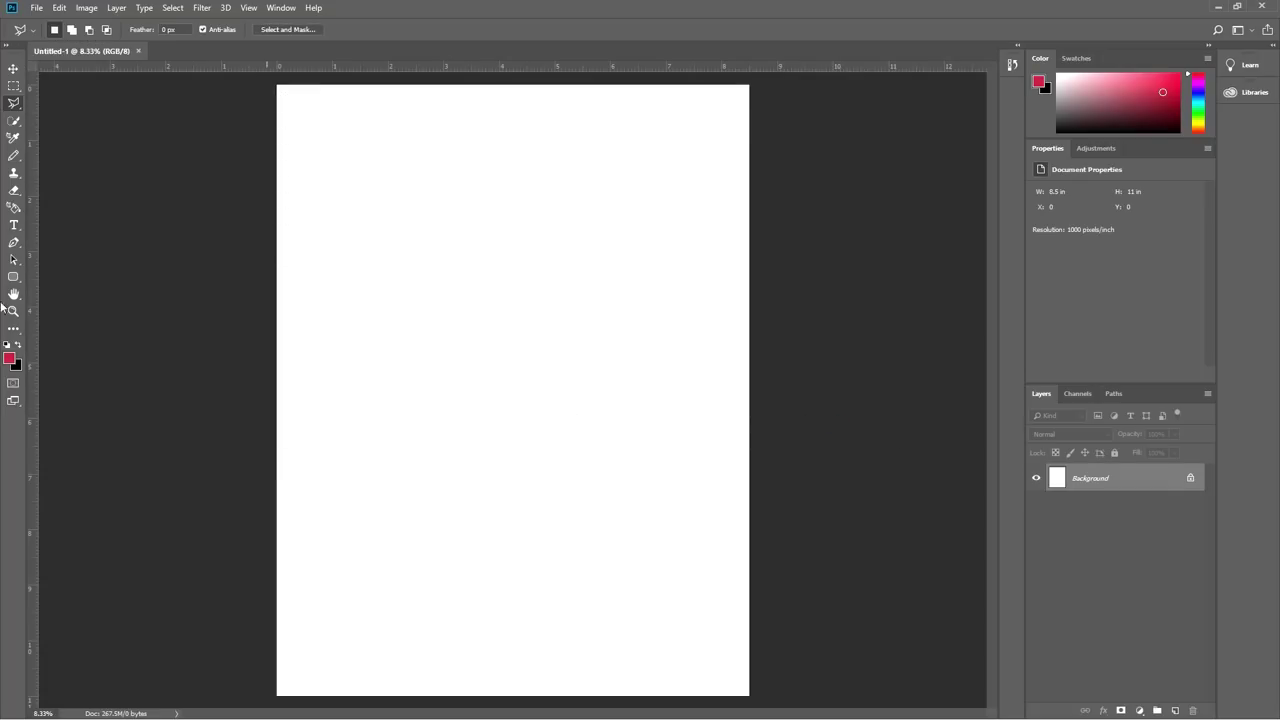
Marquee a rectangle in the upper-left of the page and add empty Layer 1.
{"action": "left_click", "coordinate": [13, 86]}
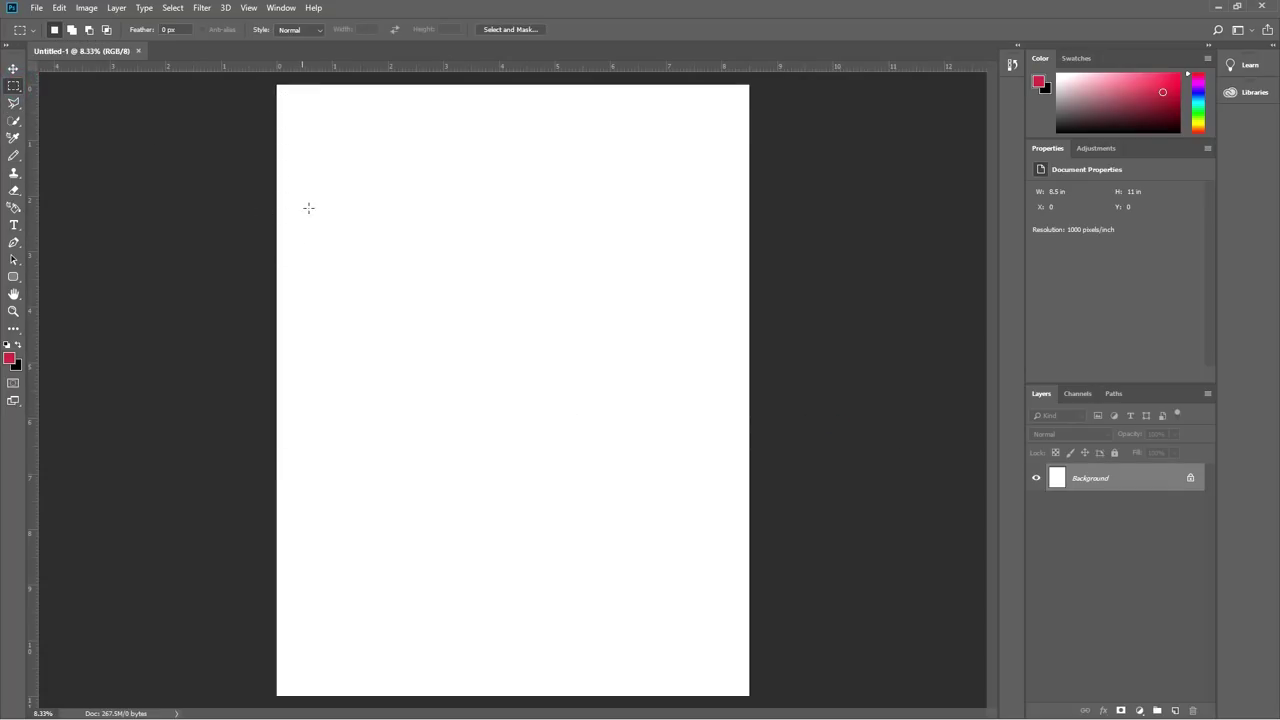
{"action": "left_click_drag", "start_coordinate": [553, 430], "coordinate": [604, 430]}
{"action": "key", "text": "ctrl+shift+n"}
{"action": "key", "text": "Return"}
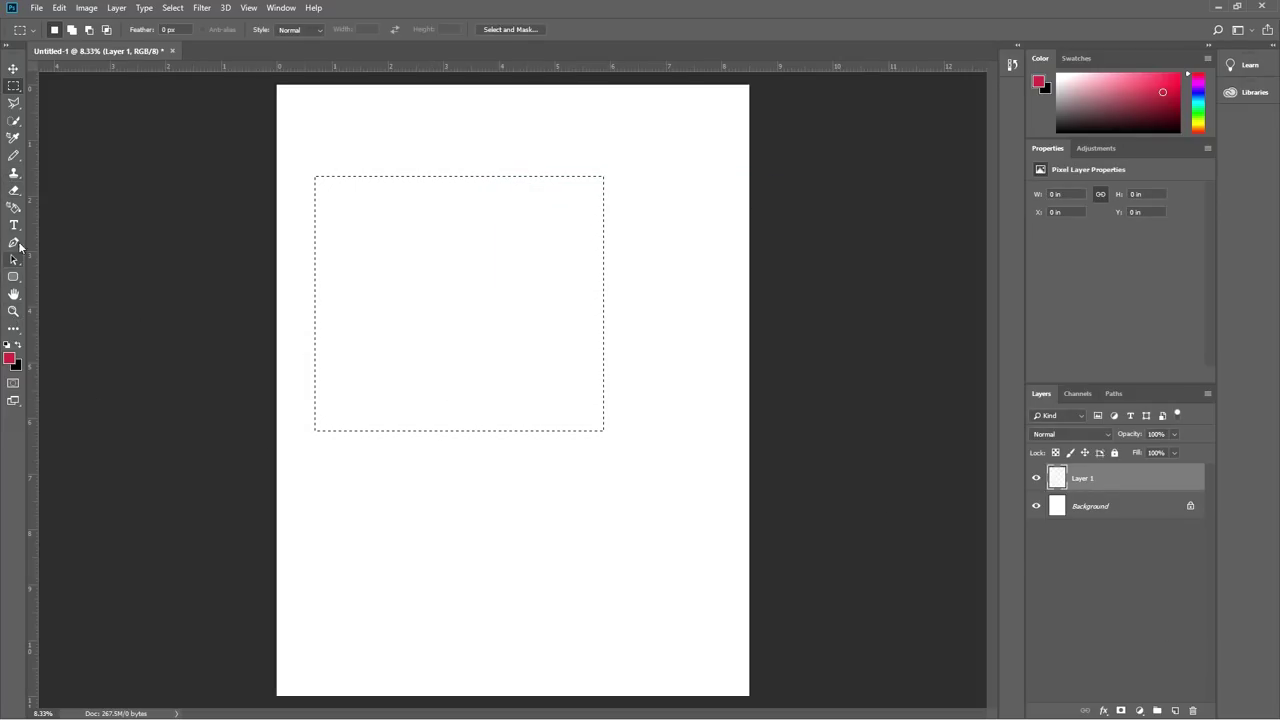
Switch to the Paint Bucket tool from the extra tools list.
{"action": "left_click", "coordinate": [14, 207]}
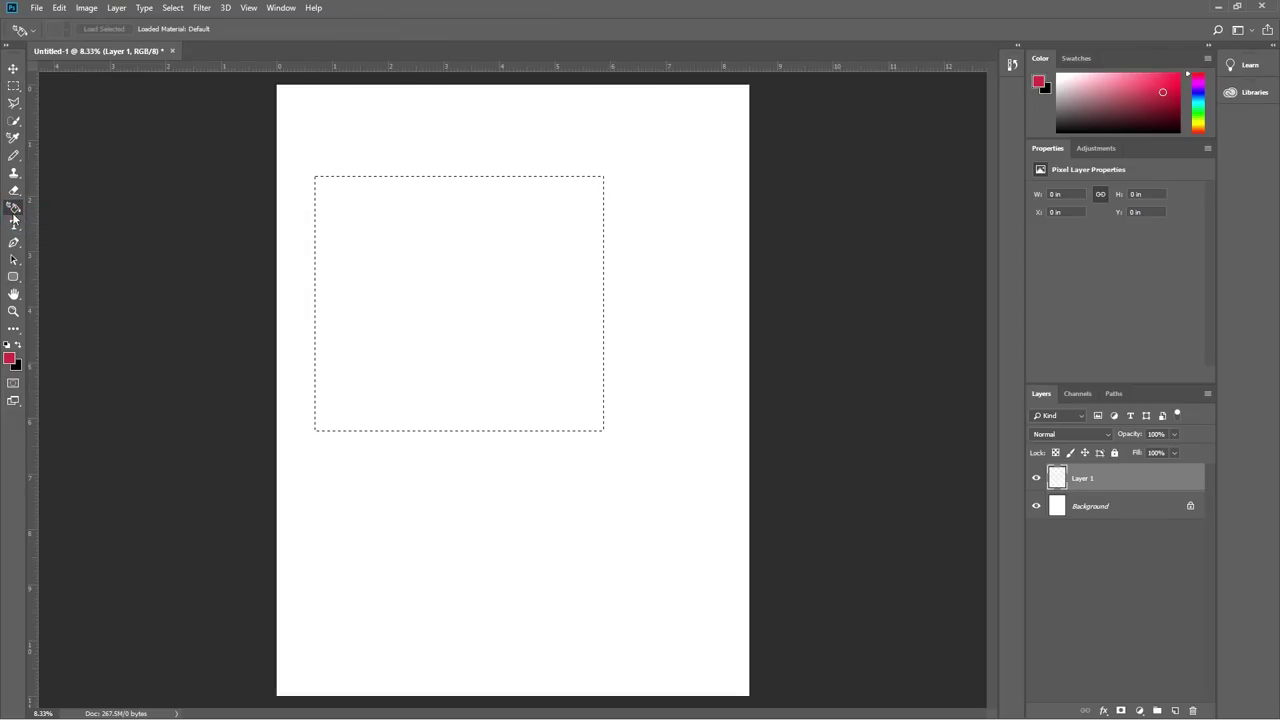
{"action": "left_click", "coordinate": [18, 330]}
{"action": "left_click", "coordinate": [14, 330]}
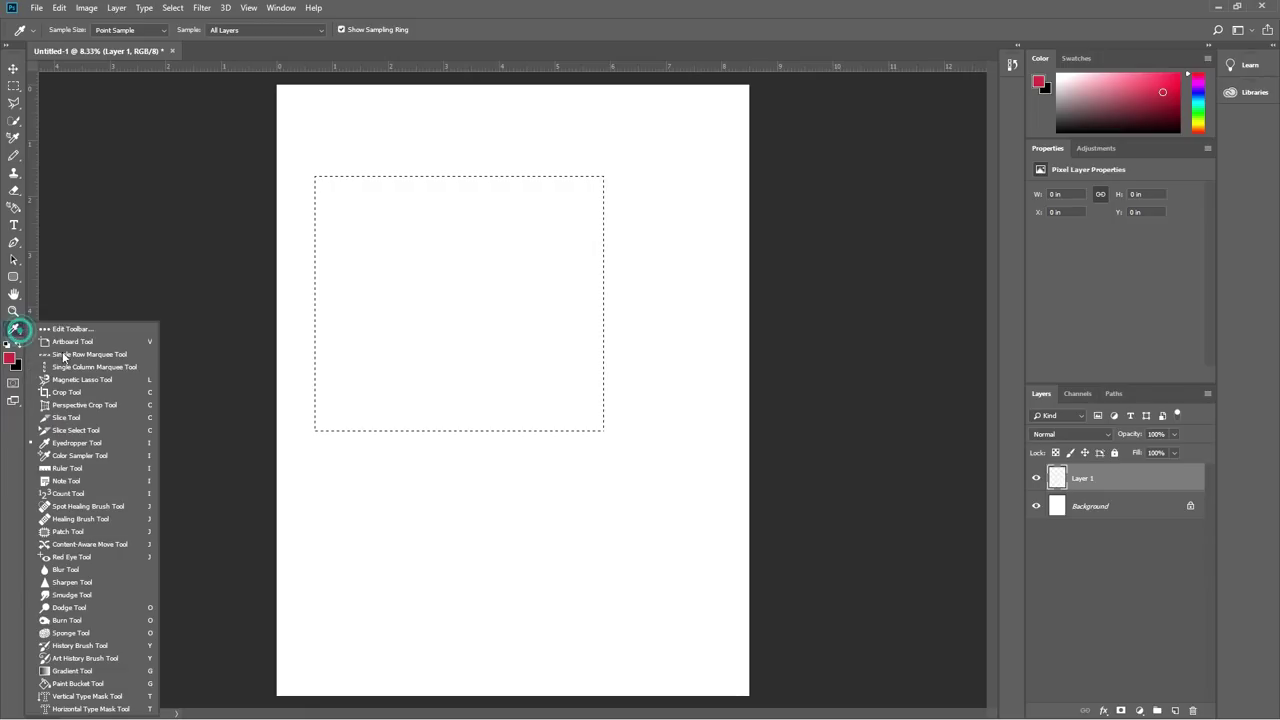
{"action": "left_click", "coordinate": [80, 684]}
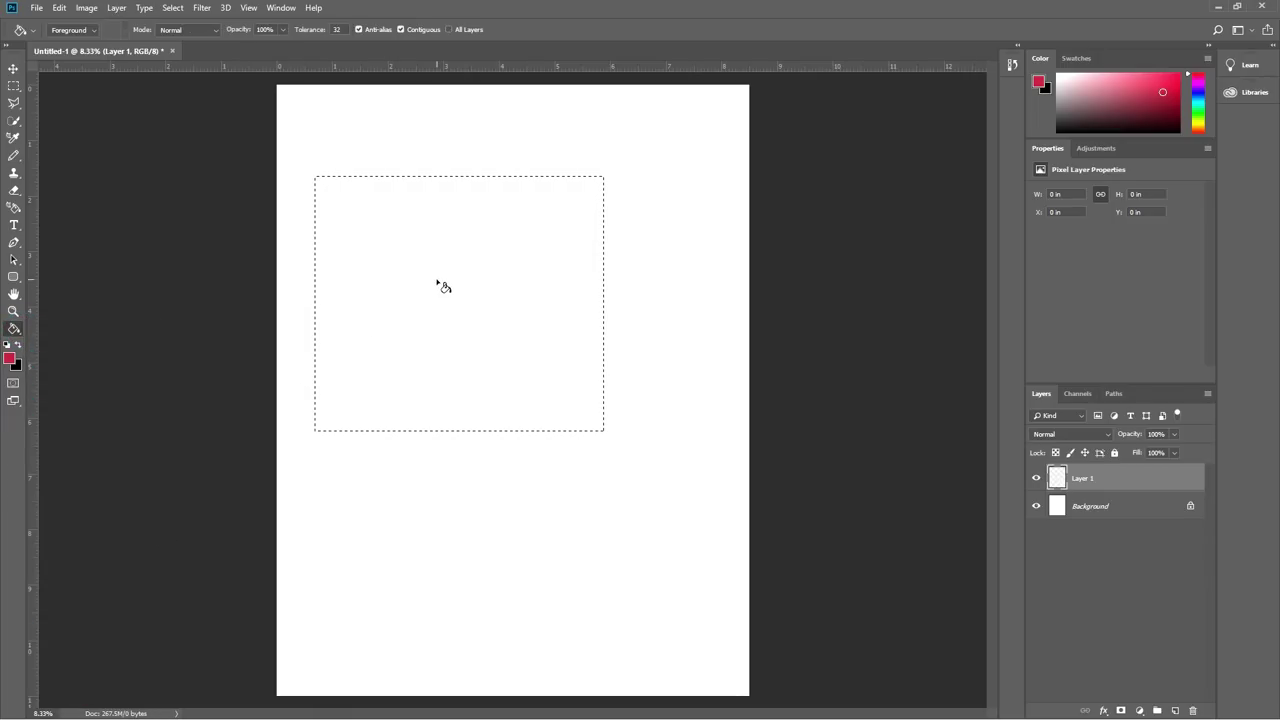
Set the foreground to purple #910aef, fill the rectangle on Layer 1, and add Group 1.
{"action": "left_click", "coordinate": [10, 360]}
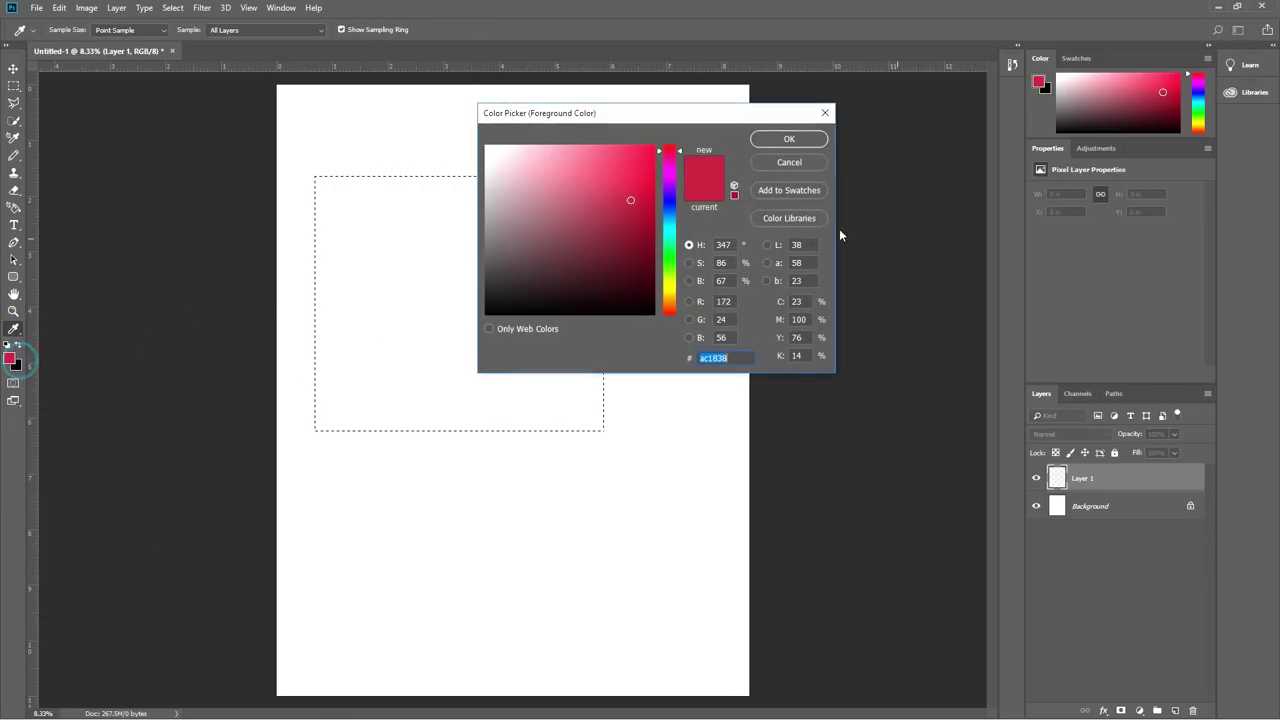
{"action": "left_click_drag", "start_coordinate": [668, 193], "coordinate": [668, 185]}
{"action": "left_click", "coordinate": [647, 155]}
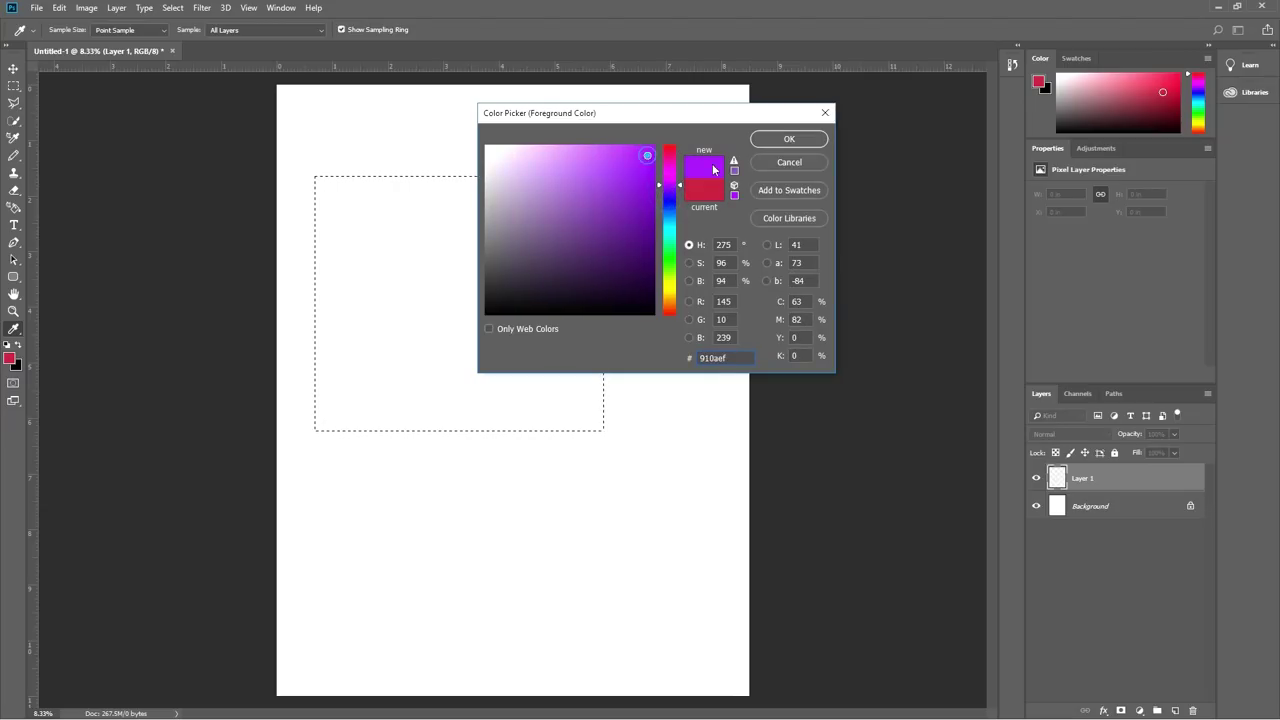
{"action": "left_click", "coordinate": [789, 141]}
{"action": "left_click", "coordinate": [438, 286]}
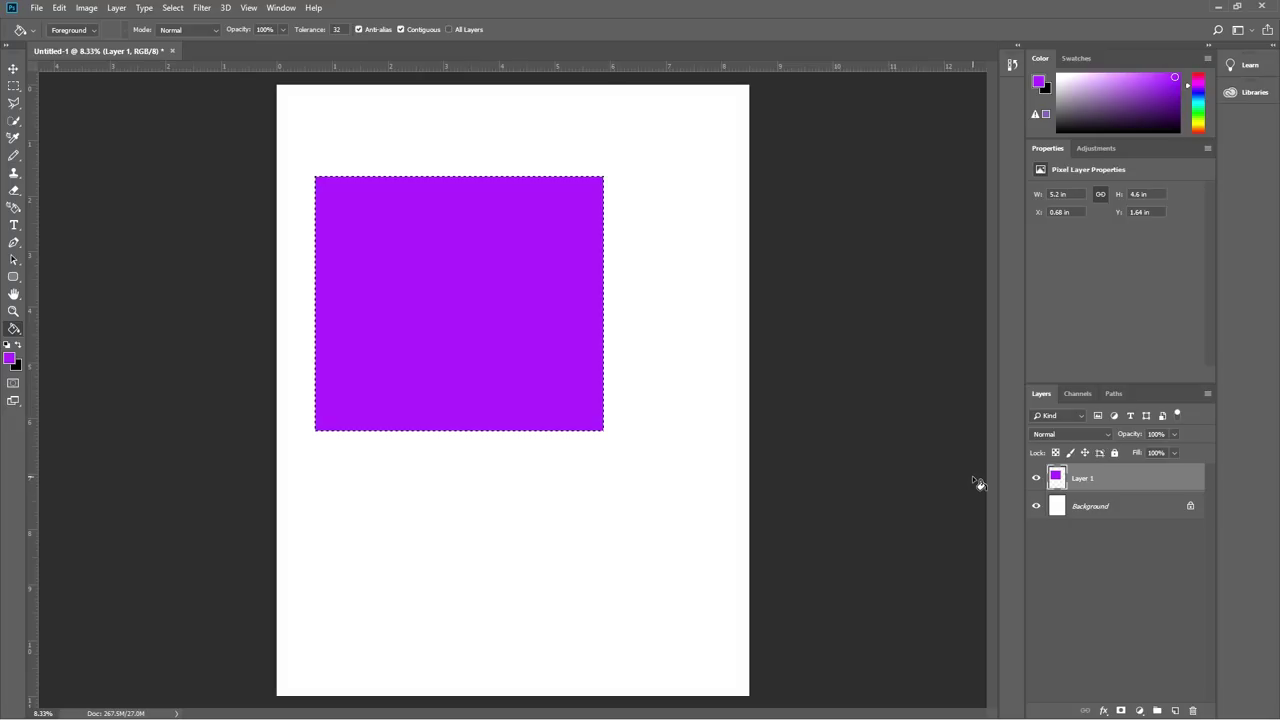
{"action": "left_click", "coordinate": [1158, 708]}
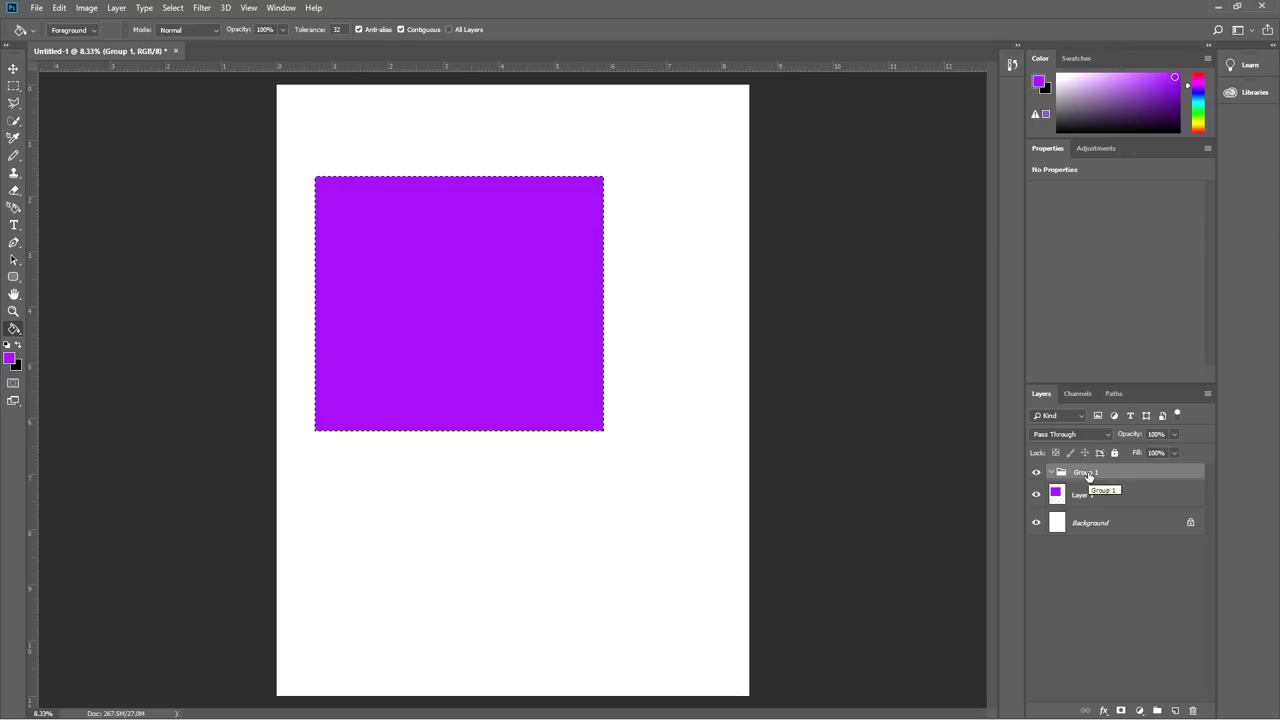
Make Layer 1 the active layer and deselect the purple rectangle.
{"action": "left_click", "coordinate": [1095, 496]}
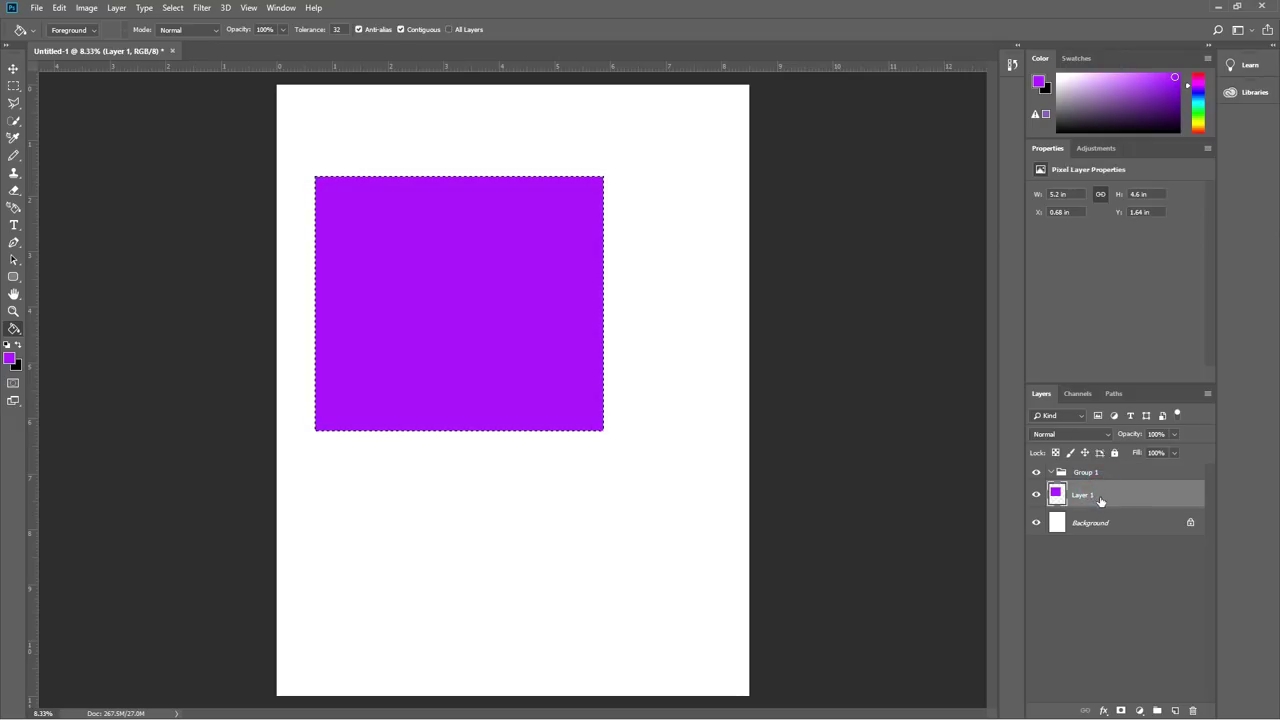
{"action": "left_click", "coordinate": [1105, 521]}
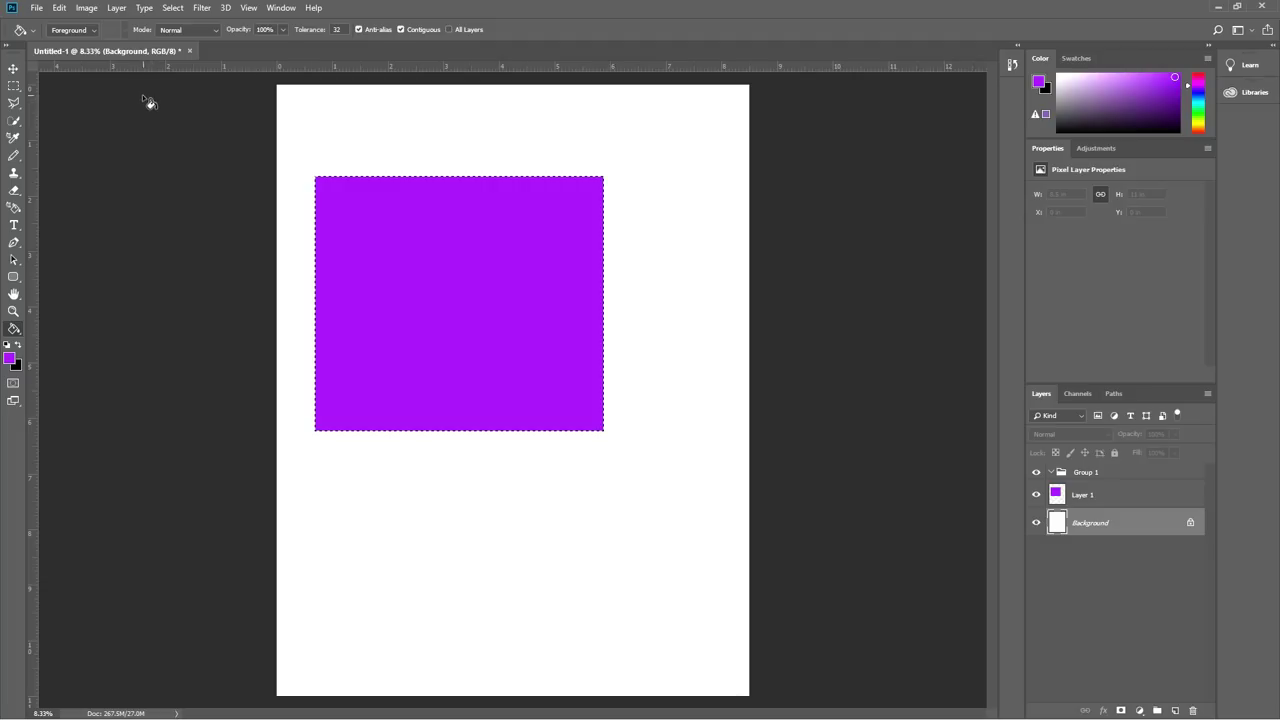
{"action": "left_click", "coordinate": [1131, 494]}
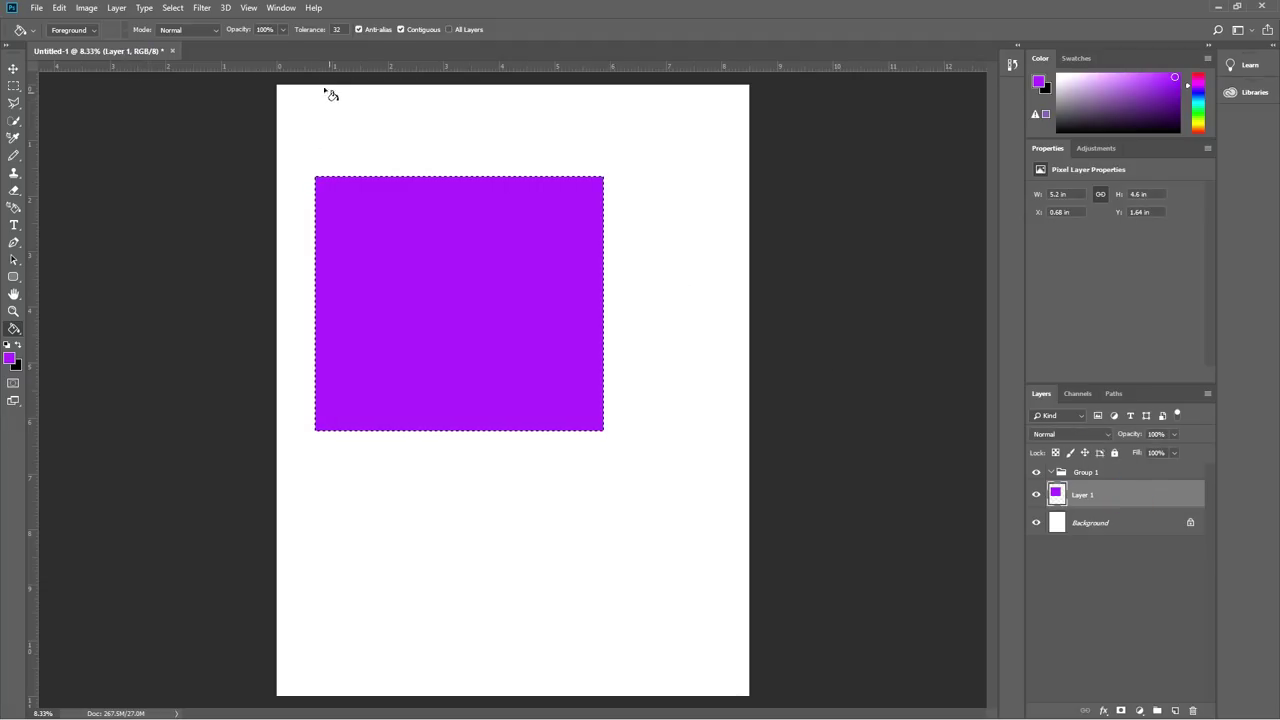
{"action": "key", "text": "ctrl+d"}
Dismiss the foreground colour settings unchanged and start a new document with Ctrl+N.
{"action": "left_click", "coordinate": [11, 359]}
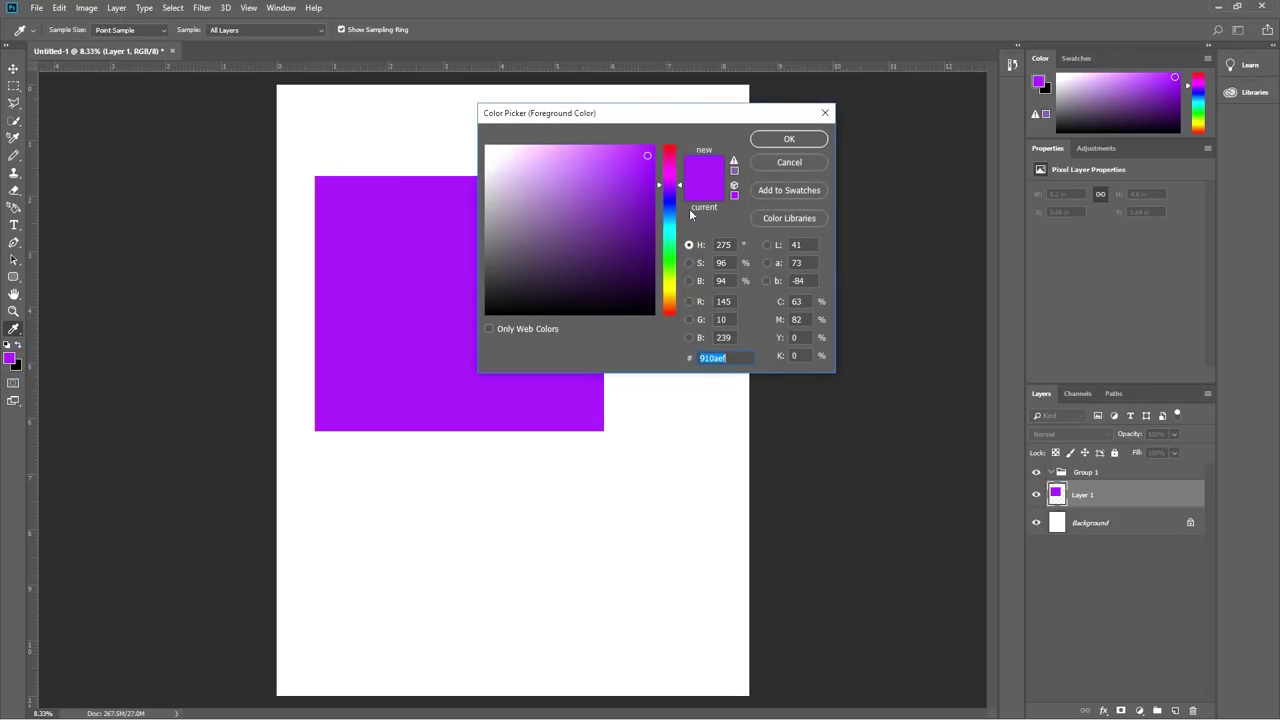
{"action": "left_click", "coordinate": [773, 162]}
{"action": "key", "text": "g"}
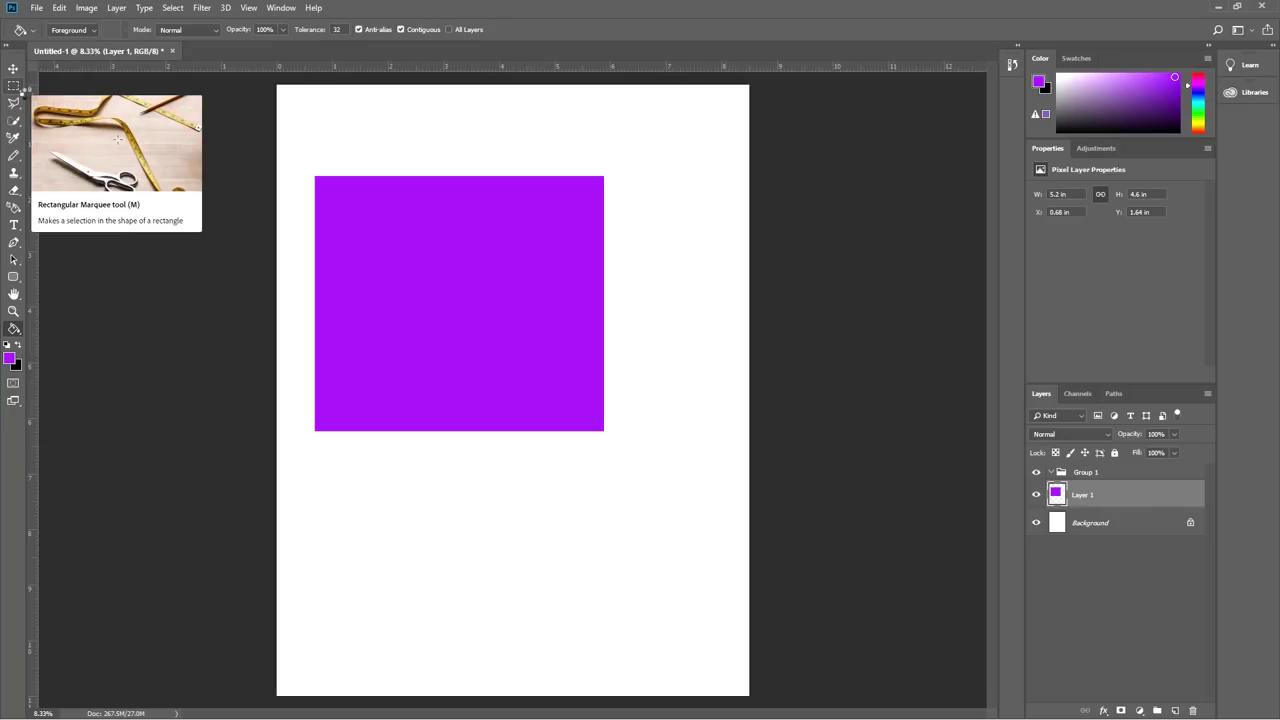
{"action": "key", "text": "ctrl+n"}
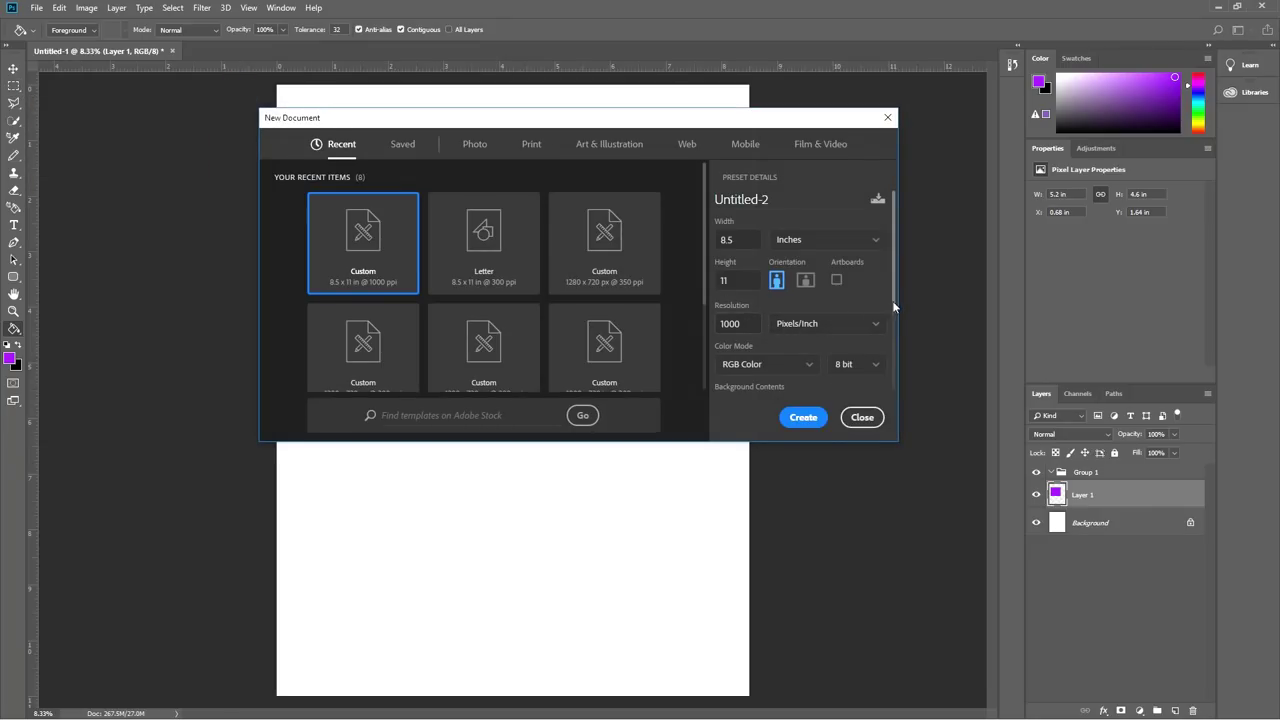
Create the new 8.5 × 11 in Untitled-2 document in CMYK Color mode.
{"action": "scroll", "coordinate": [893, 300], "scroll_direction": "down", "scroll_amount": 1}
{"action": "left_click", "coordinate": [803, 317]}
{"action": "scroll", "coordinate": [790, 372], "scroll_direction": "down", "scroll_amount": 1}
{"action": "left_click", "coordinate": [788, 340]}
{"action": "left_click", "coordinate": [822, 418]}
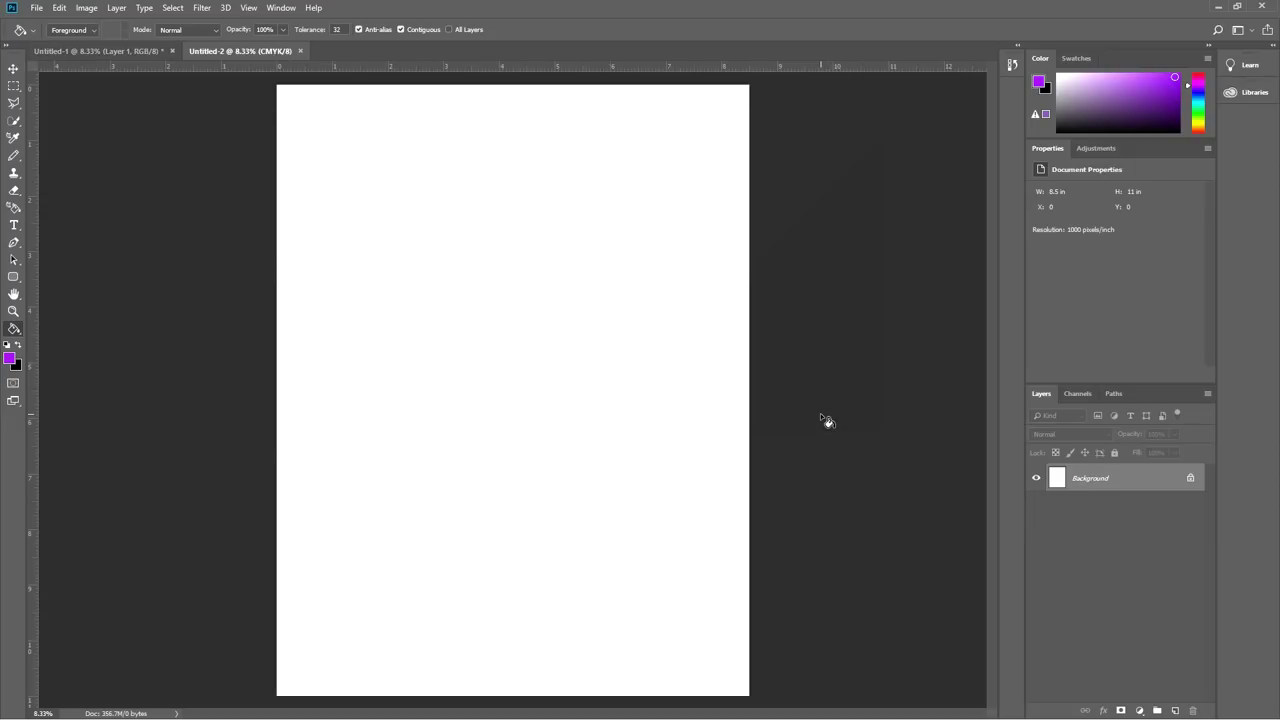
Marquee a rectangle, add Layer 1, and fill the selection purple with the Paint Bucket.
{"action": "left_click", "coordinate": [14, 85]}
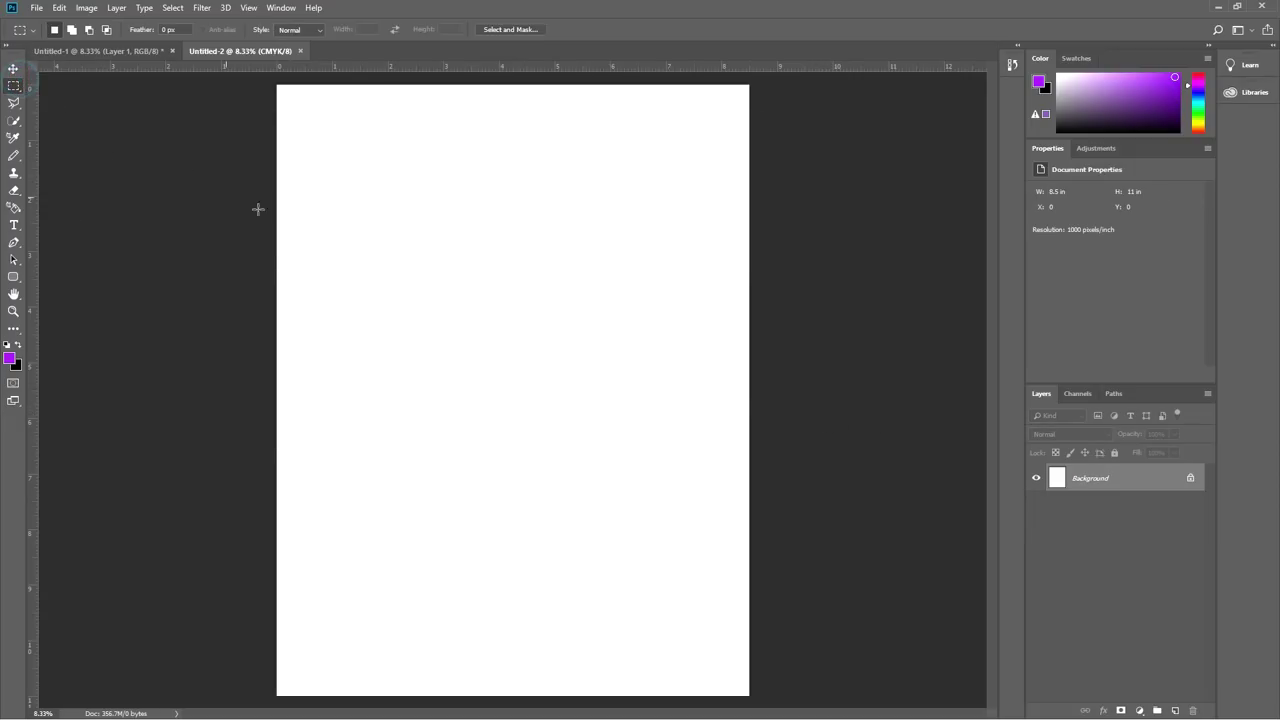
{"action": "left_click_drag", "start_coordinate": [342, 209], "coordinate": [637, 455]}
{"action": "left_click", "coordinate": [1175, 710]}
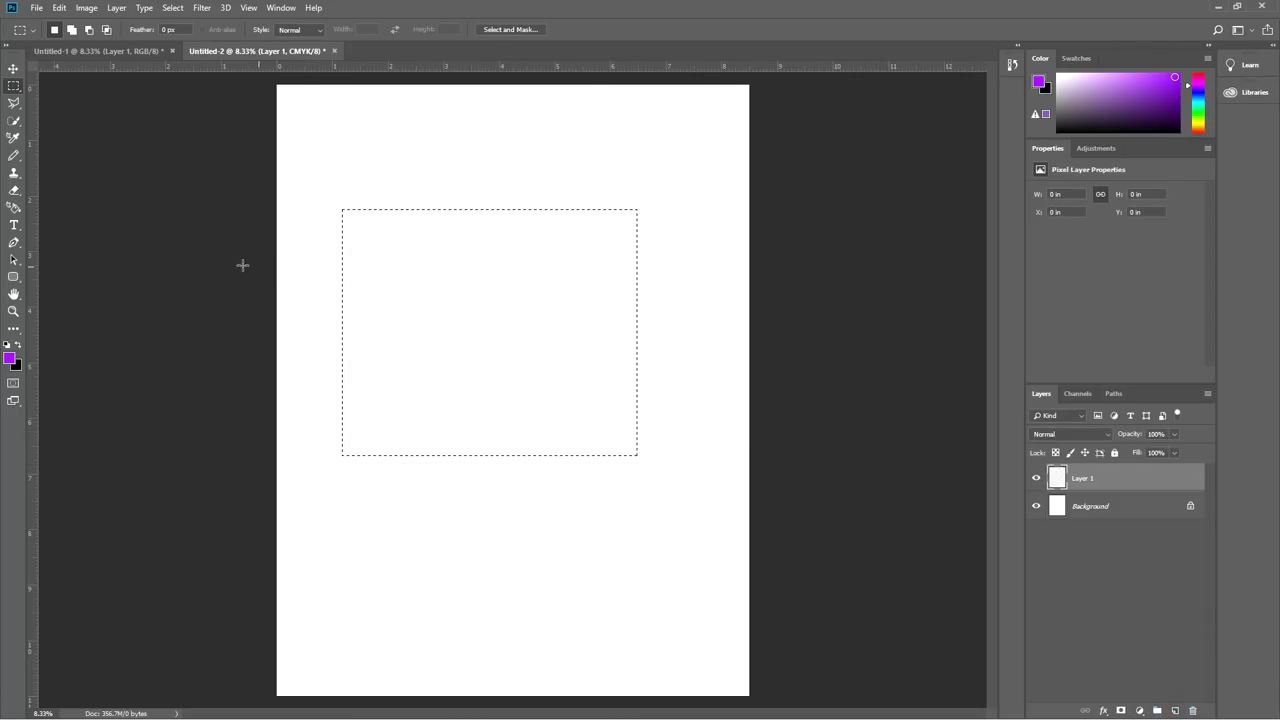
{"action": "left_click", "coordinate": [14, 207], "text": "alt"}
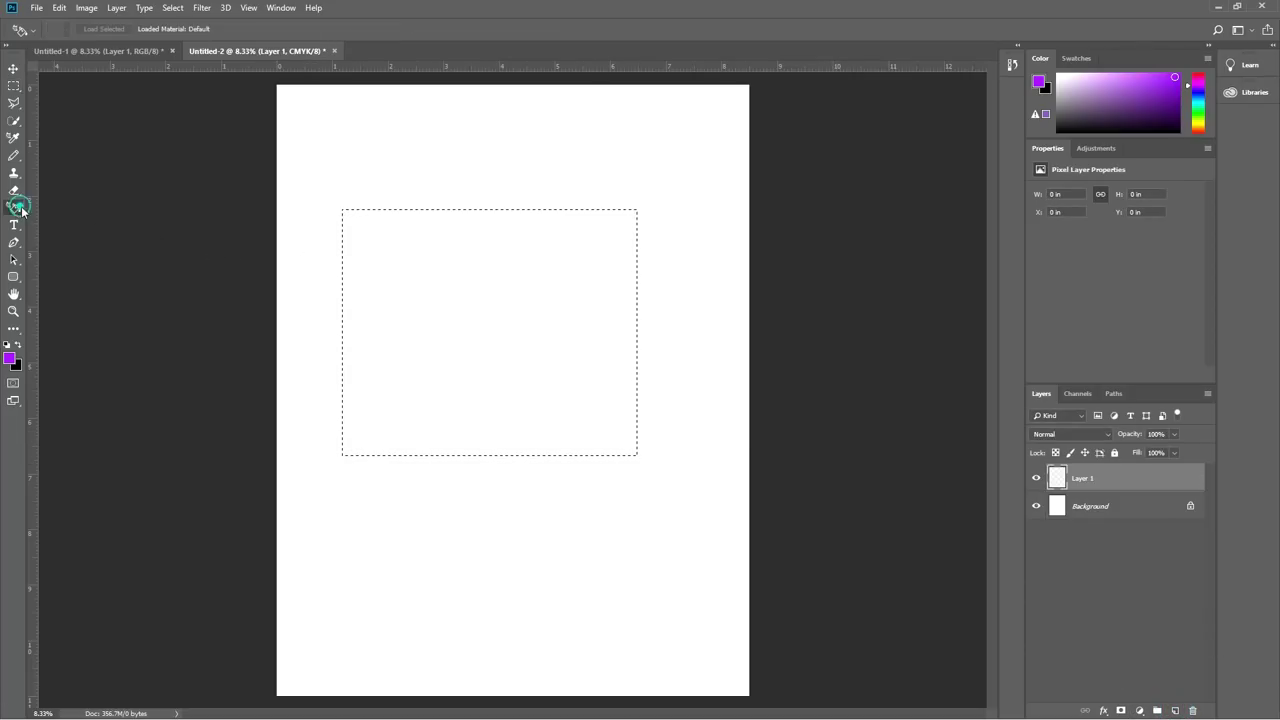
{"action": "left_click", "coordinate": [15, 333]}
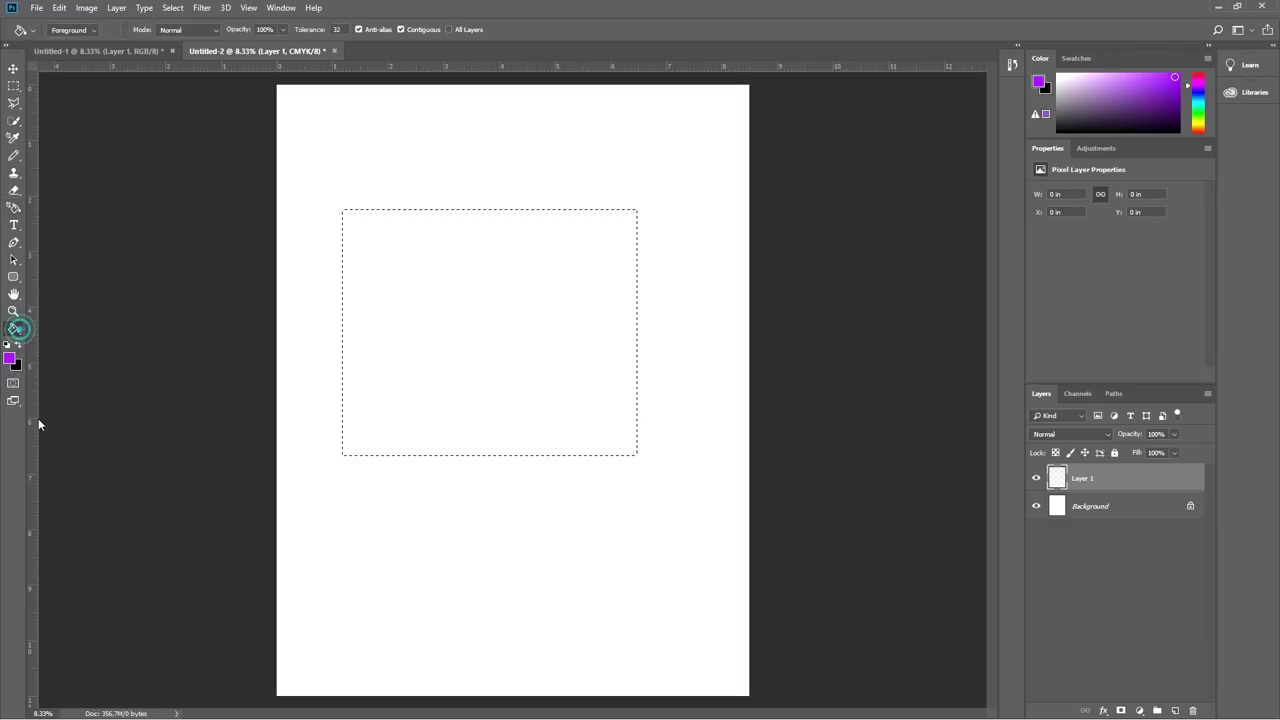
{"action": "left_click", "coordinate": [541, 347]}
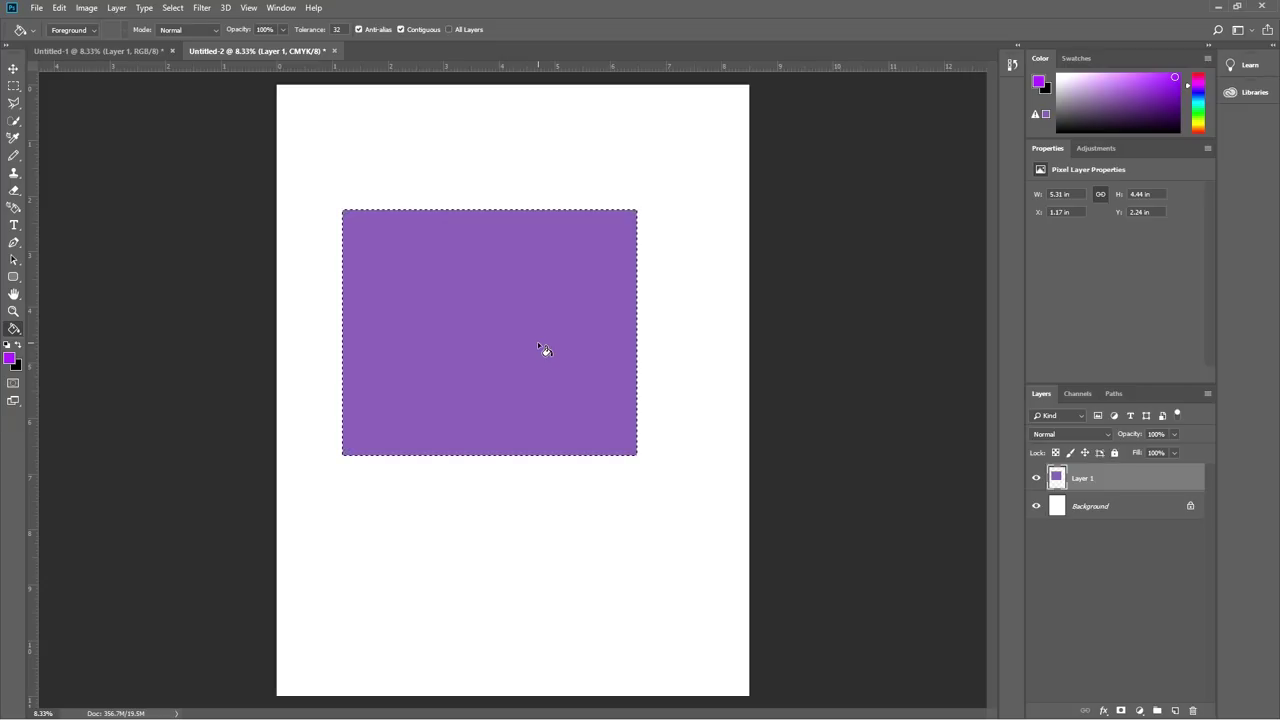
{"action": "left_click", "coordinate": [110, 50]}
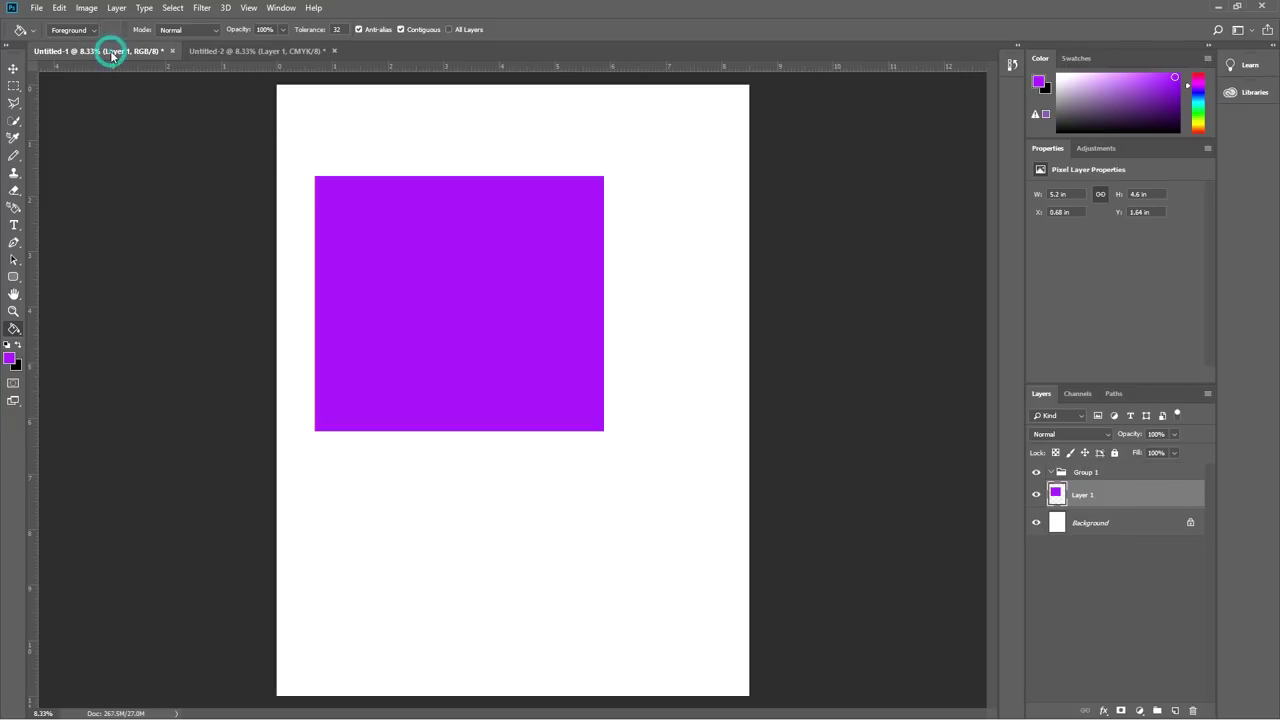
{"action": "left_click", "coordinate": [193, 52]}
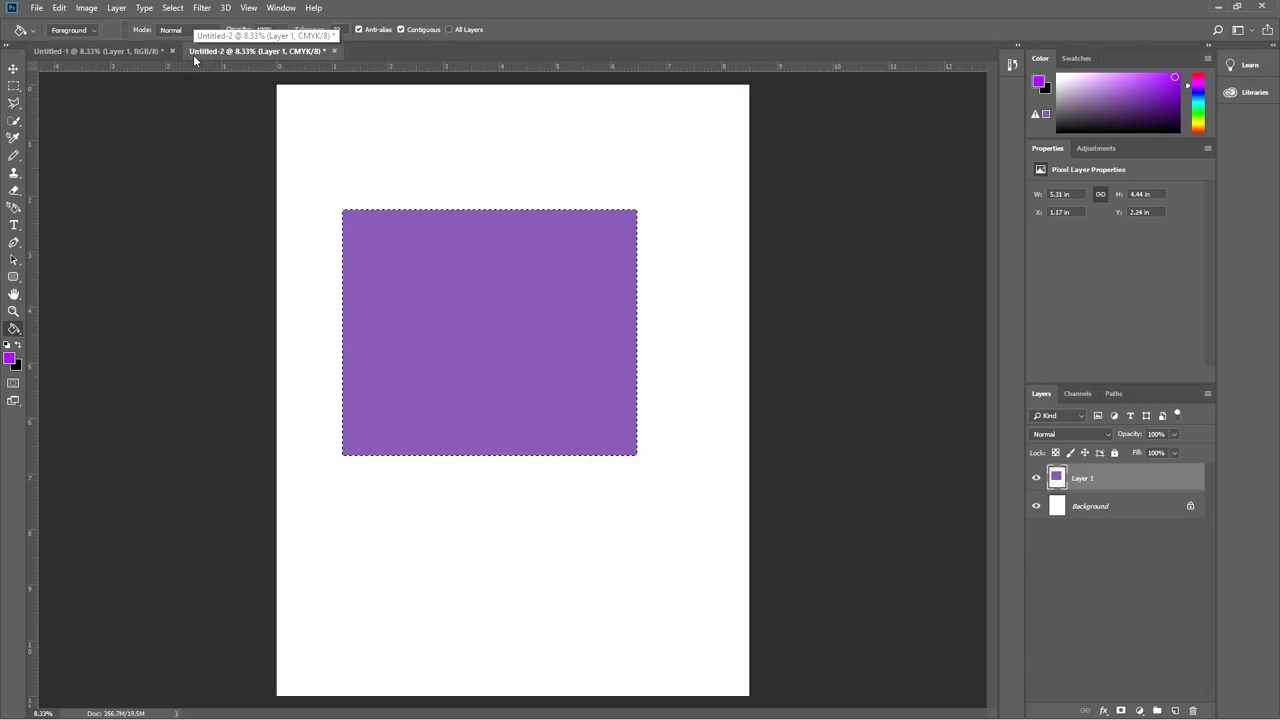
{"action": "left_click", "coordinate": [33, 9]}
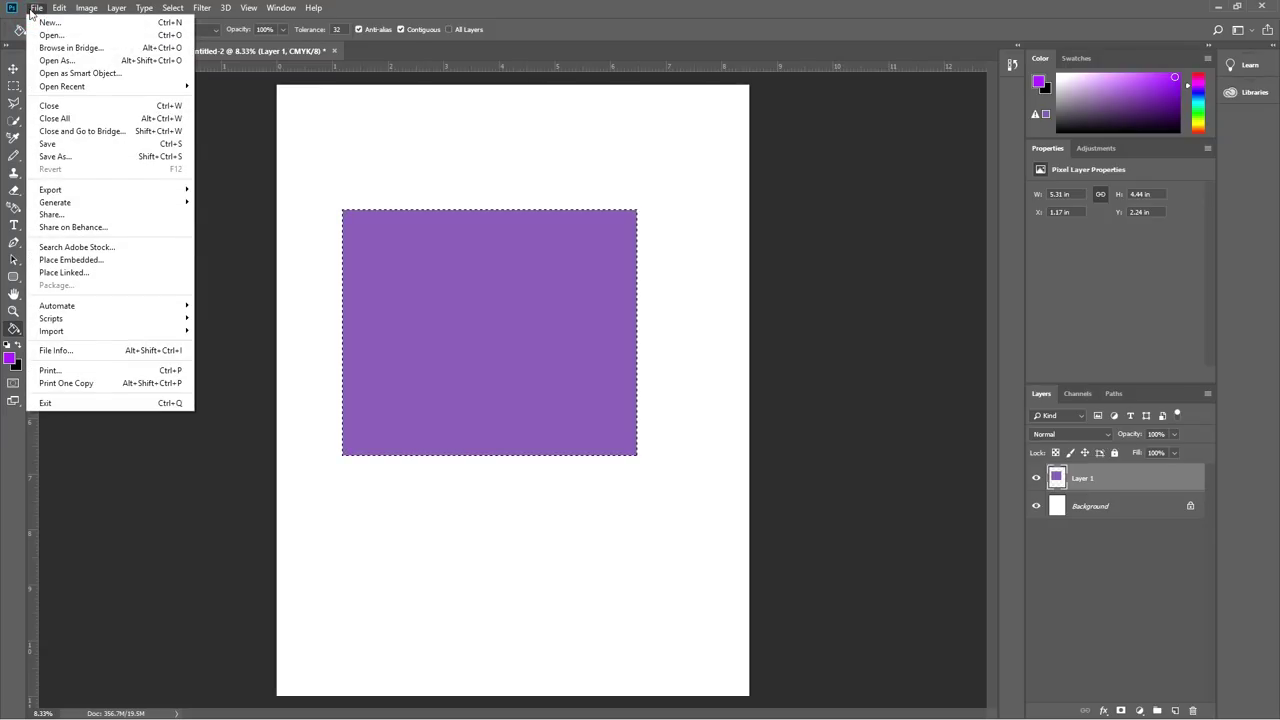
{"action": "left_click", "coordinate": [542, 332]}
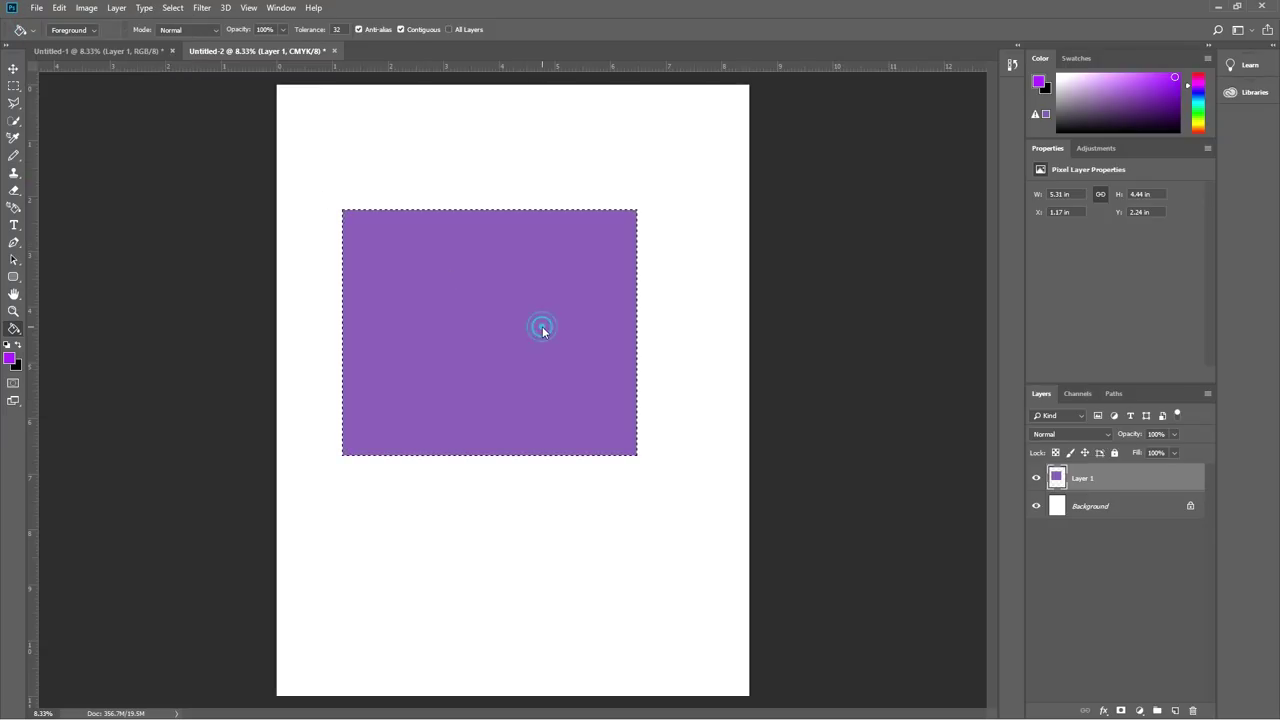
Start a new Untitled-3 document from File > New and show its Color Mode choices.
{"action": "left_click", "coordinate": [37, 9]}
{"action": "left_click", "coordinate": [44, 22]}
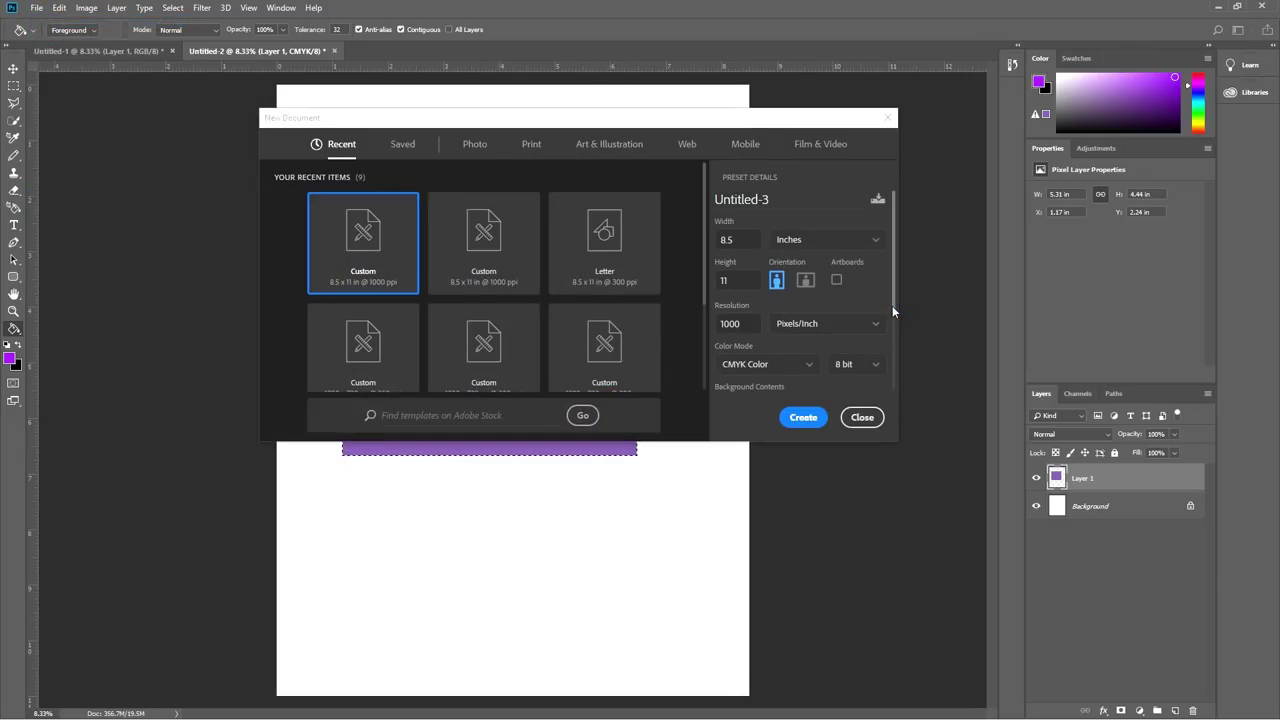
{"action": "scroll", "coordinate": [890, 310], "scroll_direction": "down", "scroll_amount": 2}
{"action": "scroll", "coordinate": [896, 340], "scroll_direction": "down", "scroll_amount": 1}
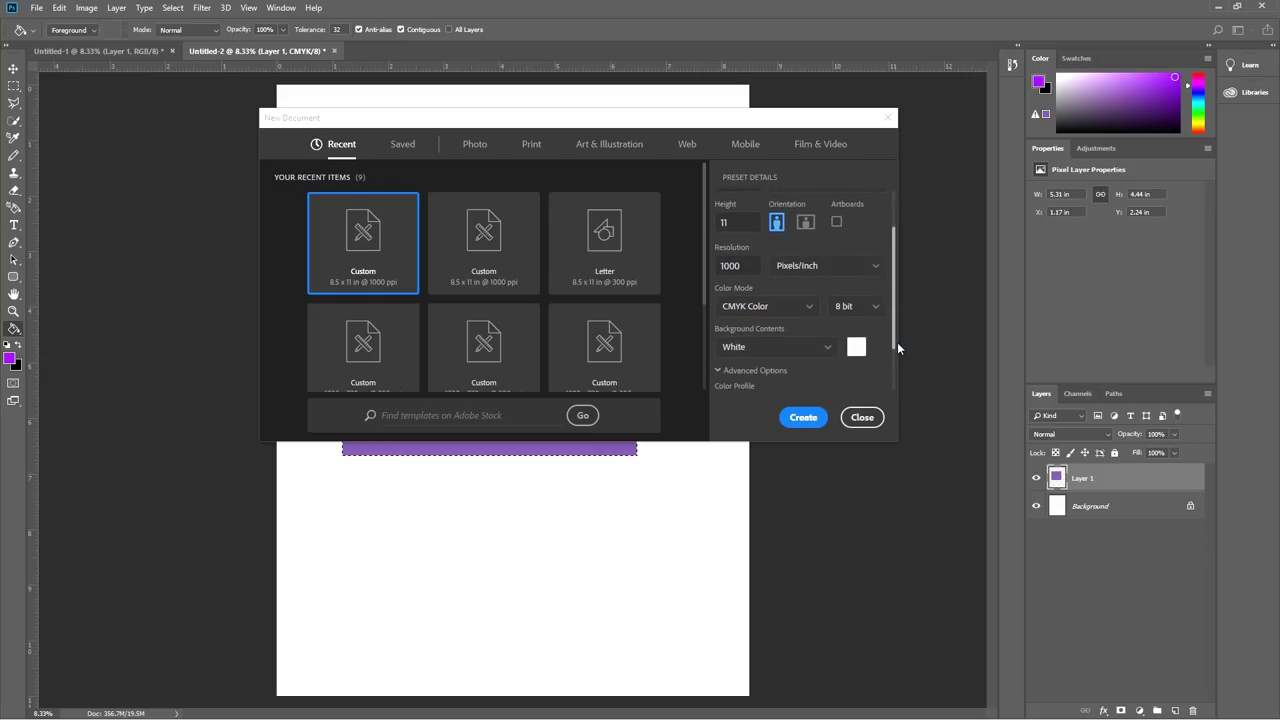
{"action": "left_click", "coordinate": [813, 300]}
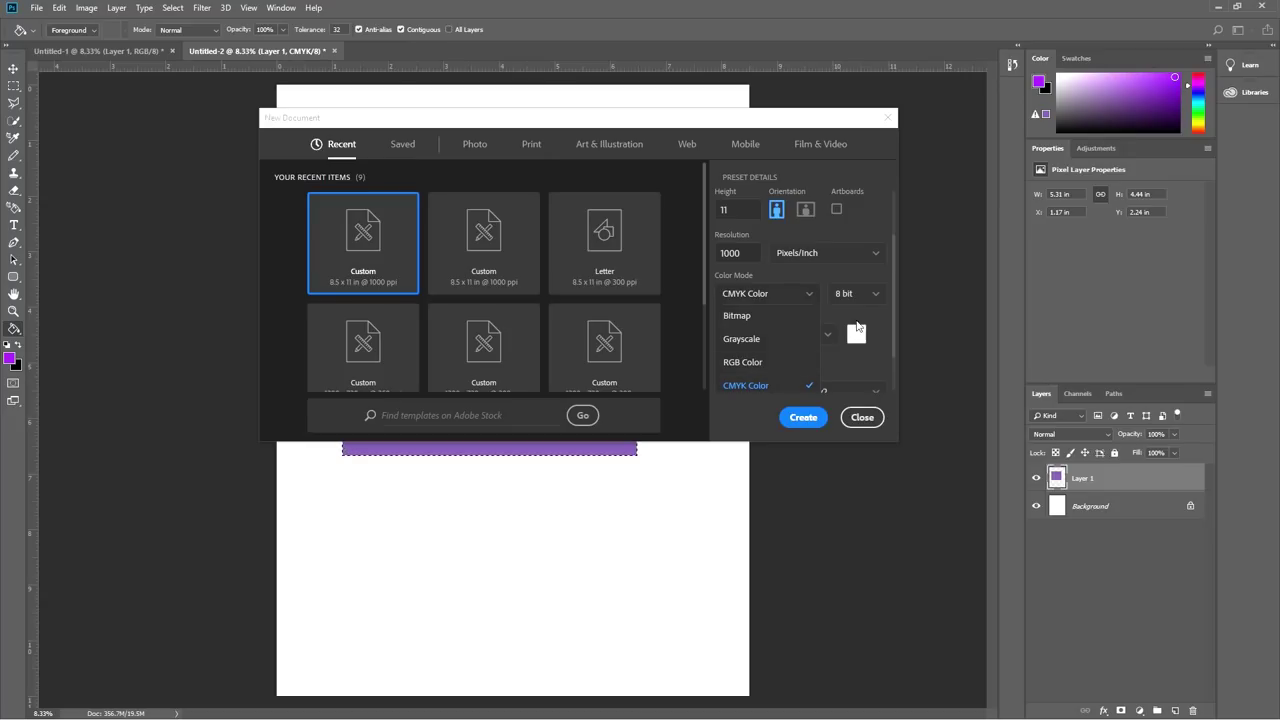
Create the new document in Grayscale colour mode.
{"action": "left_click", "coordinate": [748, 362]}
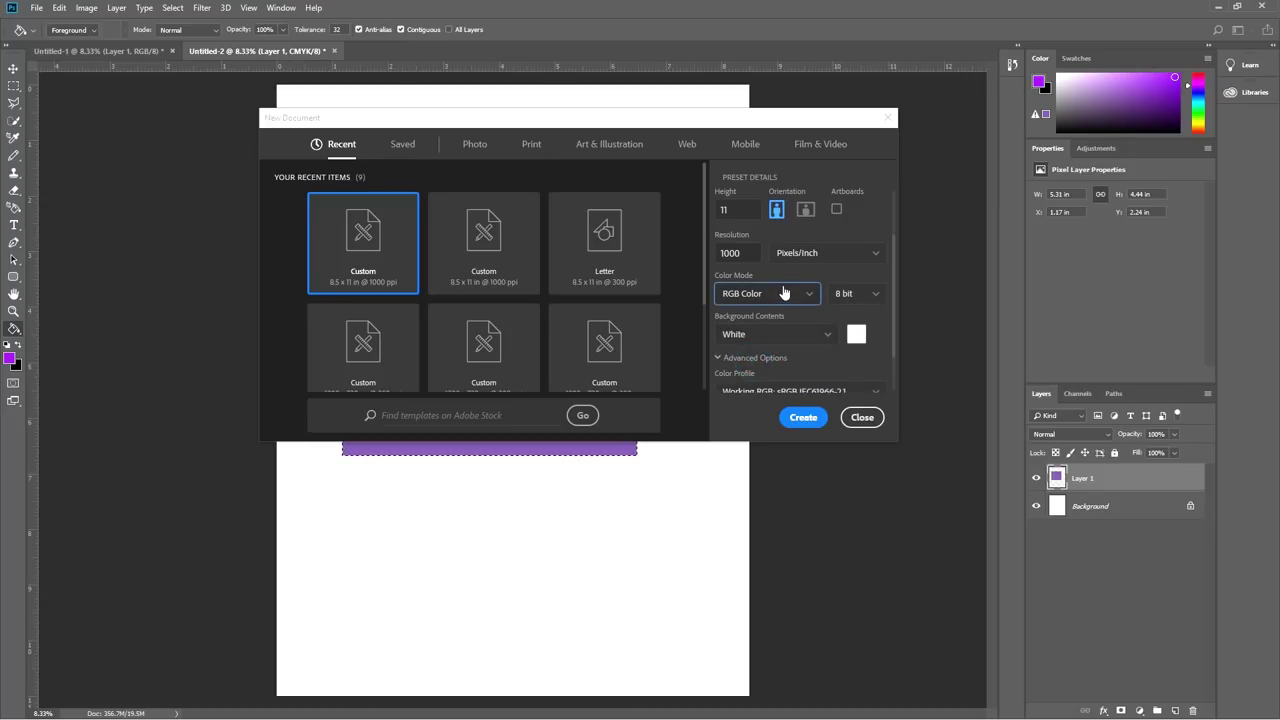
{"action": "left_click", "coordinate": [785, 291]}
{"action": "left_click", "coordinate": [783, 348]}
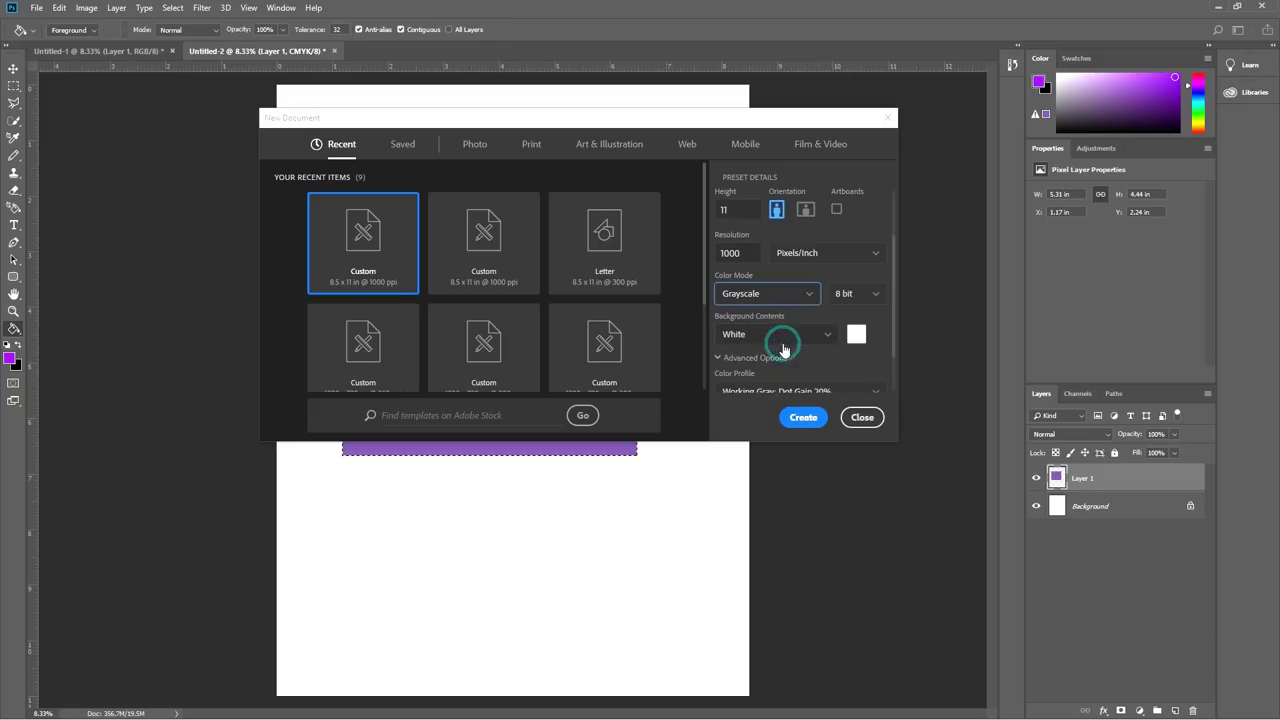
{"action": "left_click", "coordinate": [803, 417]}
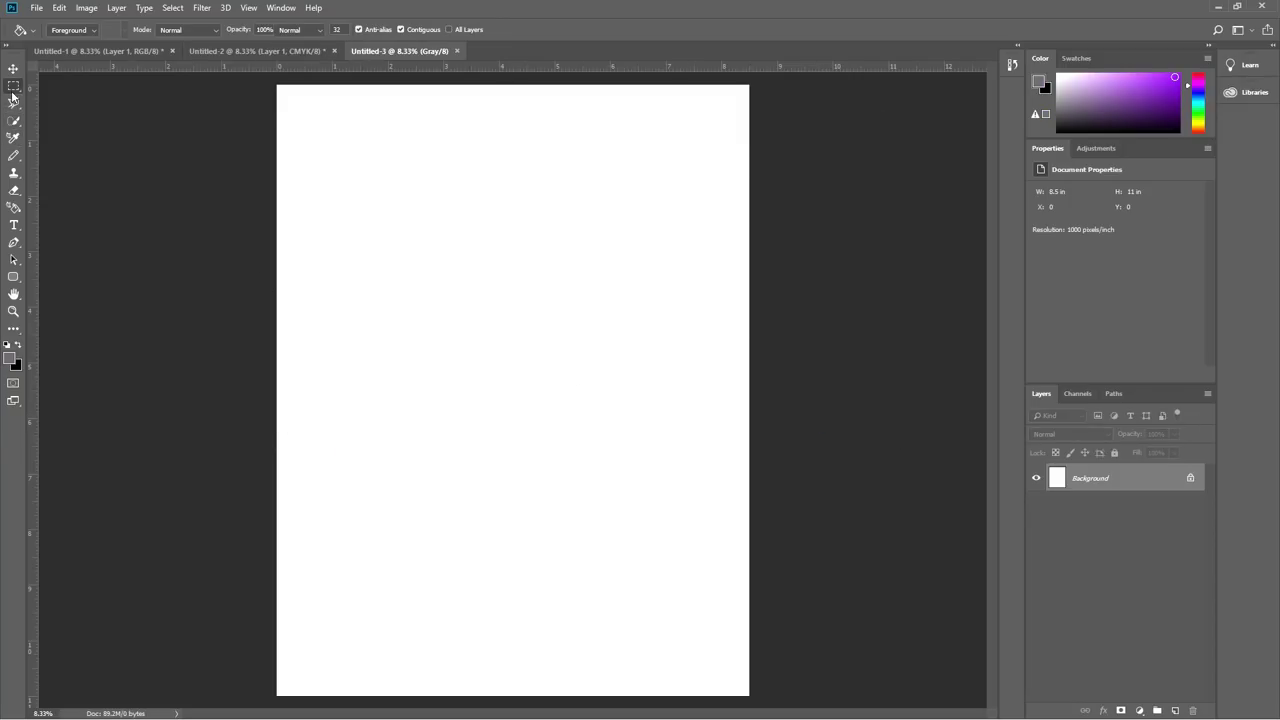
Marquee a centre square and Paint Bucket fill it with a new foreground colour, giving dark grey.
{"action": "left_click", "coordinate": [14, 86]}
{"action": "left_click_drag", "start_coordinate": [388, 261], "coordinate": [642, 518]}
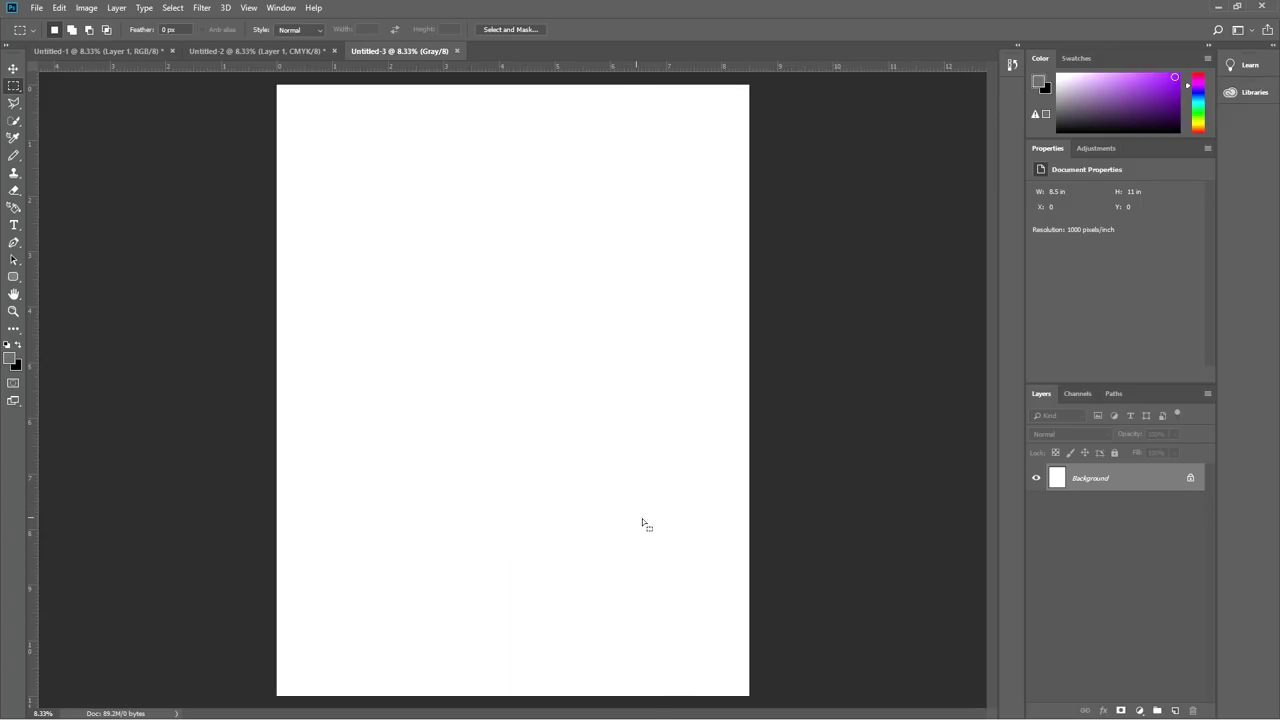
{"action": "left_click", "coordinate": [8, 357]}
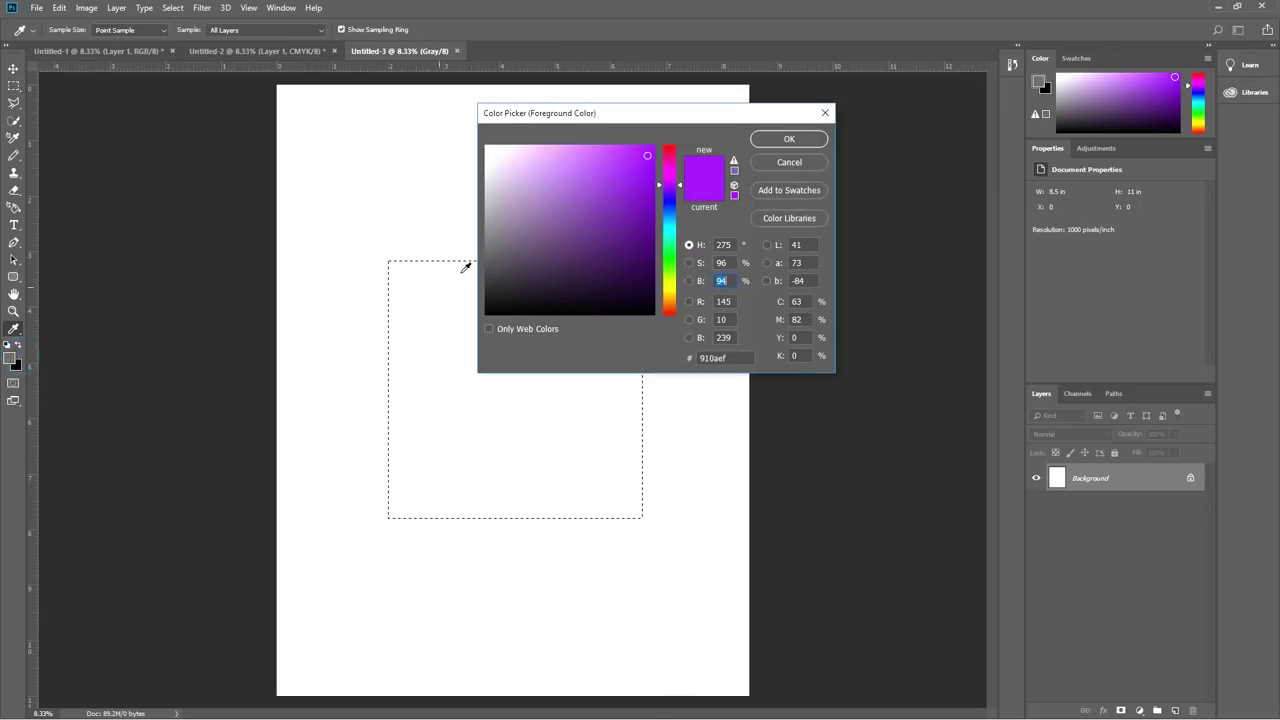
{"action": "mouse_move", "coordinate": [669, 185]}
{"action": "left_mouse_down"}
{"action": "mouse_move", "coordinate": [669, 200]}
{"action": "mouse_move", "coordinate": [663, 160]}
{"action": "left_mouse_up"}
{"action": "left_click", "coordinate": [787, 138]}
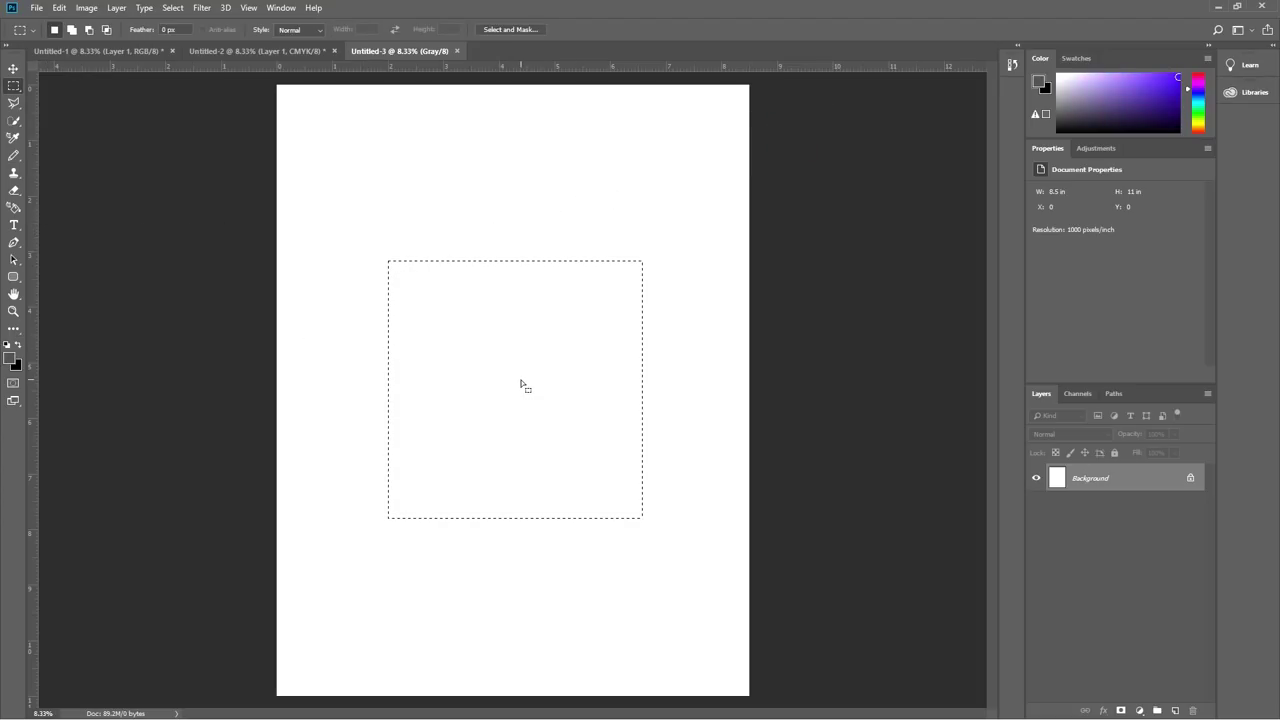
{"action": "key", "text": "g"}
{"action": "left_click", "coordinate": [521, 385]}
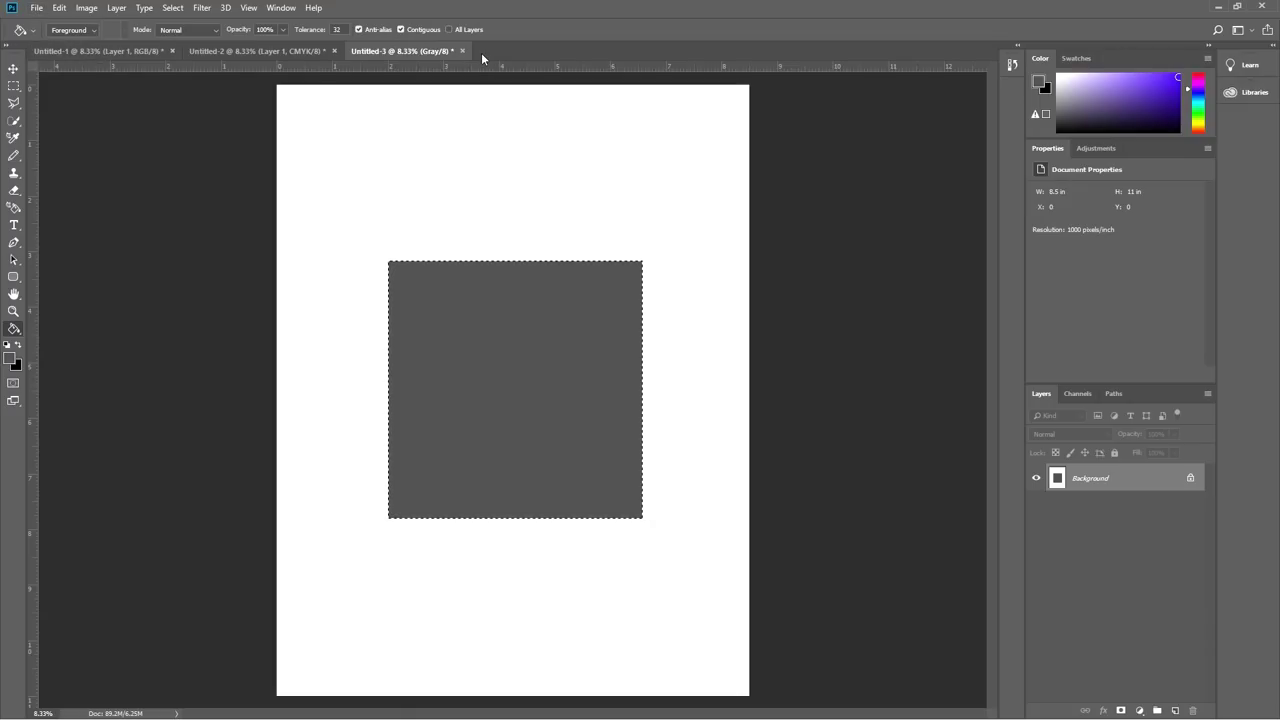
Close Untitled-3, Untitled-2 and Untitled-1 without saving any of them.
{"action": "key", "text": "ctrl+w"}
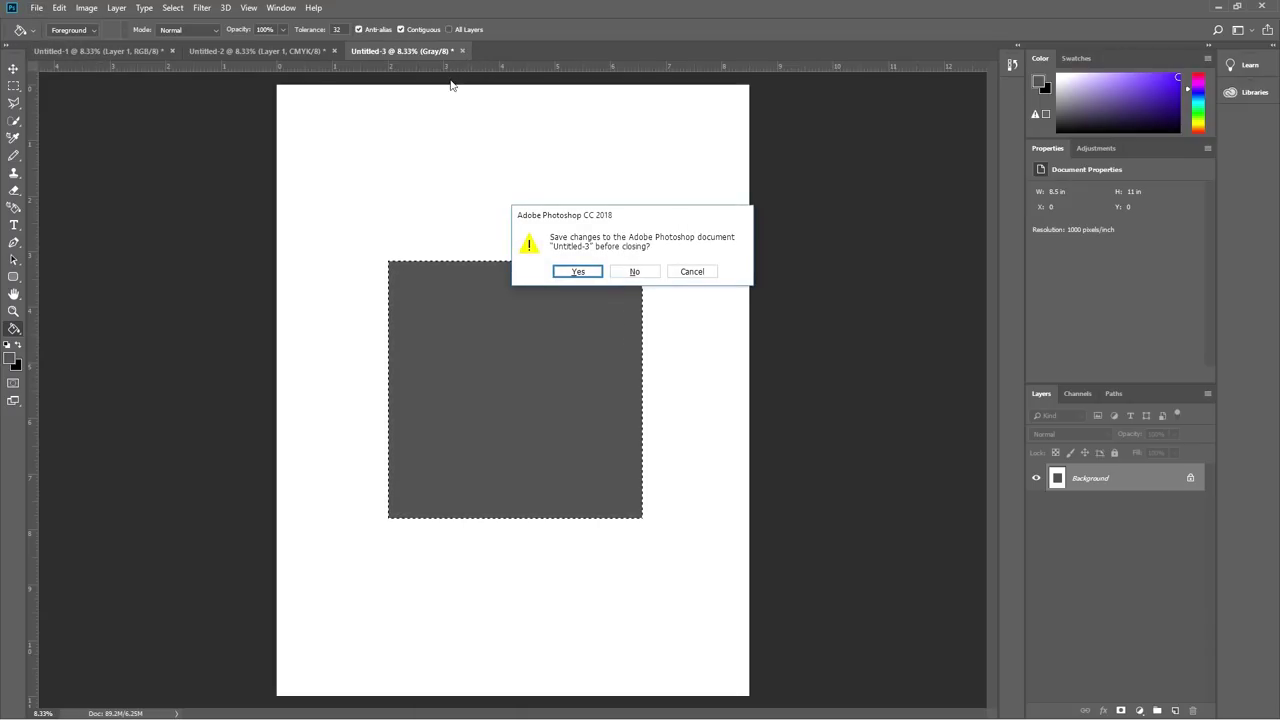
{"action": "key", "text": "n"}
{"action": "key", "text": "ctrl+w"}
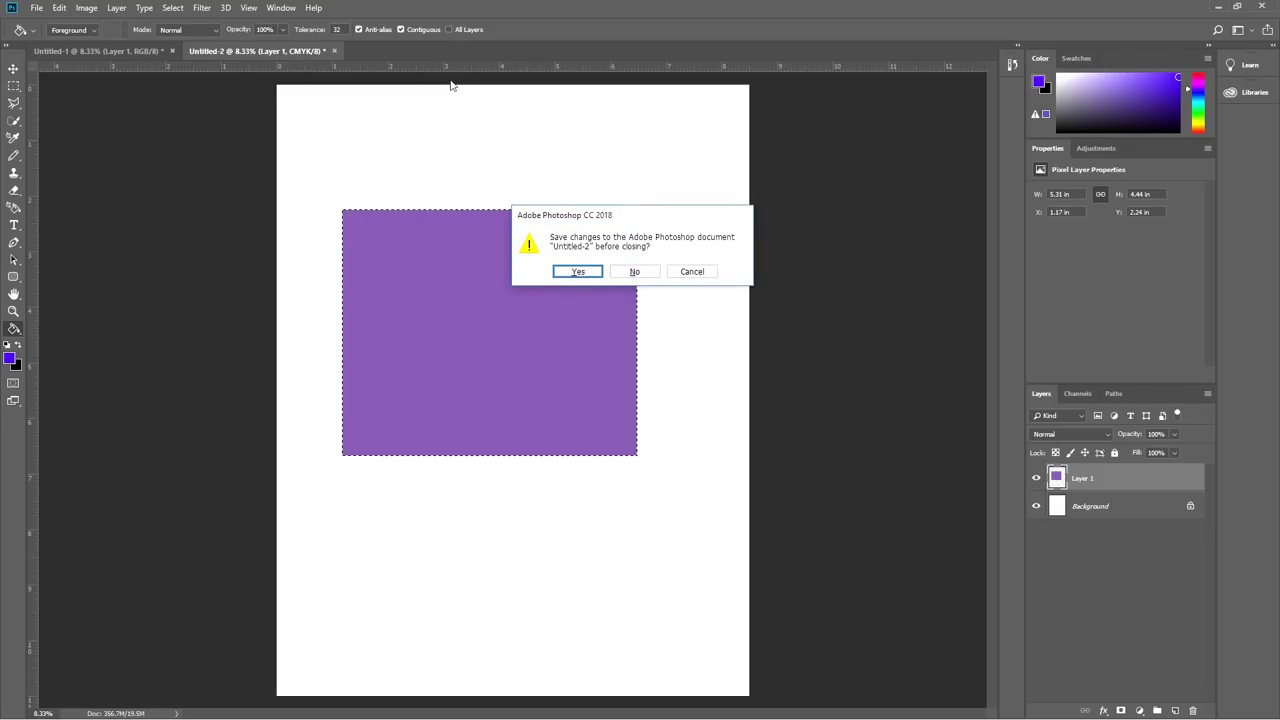
{"action": "key", "text": "n"}
{"action": "key", "text": "ctrl+w"}
{"action": "key", "text": "n"}
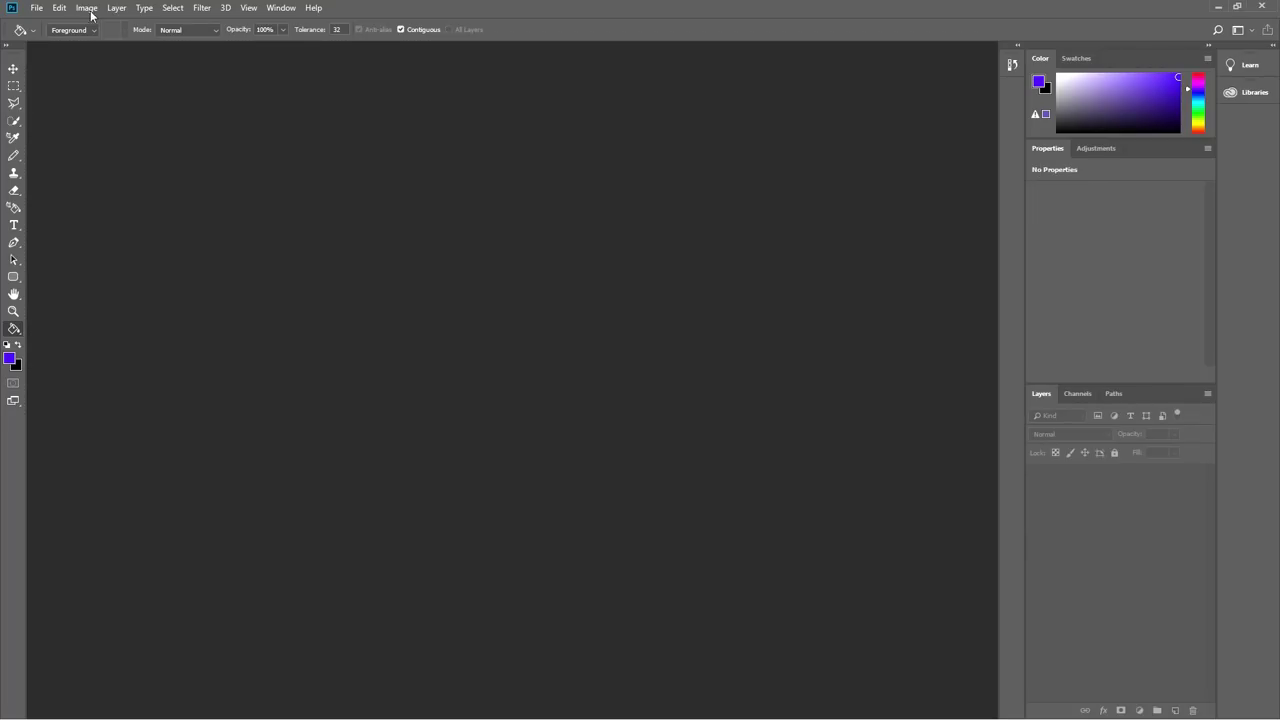
{"action": "left_click", "coordinate": [36, 9]}
Start a new document set to 300 pixels/inch resolution and RGB Color mode.
{"action": "left_click", "coordinate": [48, 22]}
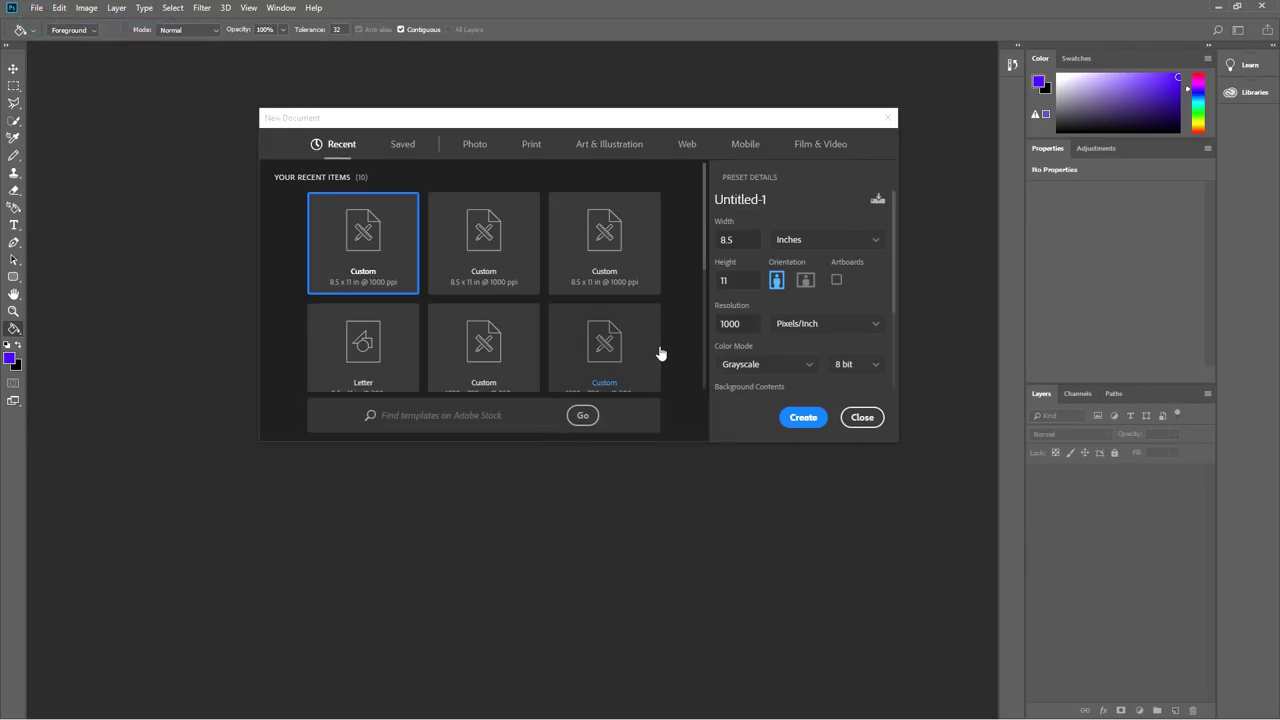
{"action": "double_click", "coordinate": [737, 324]}
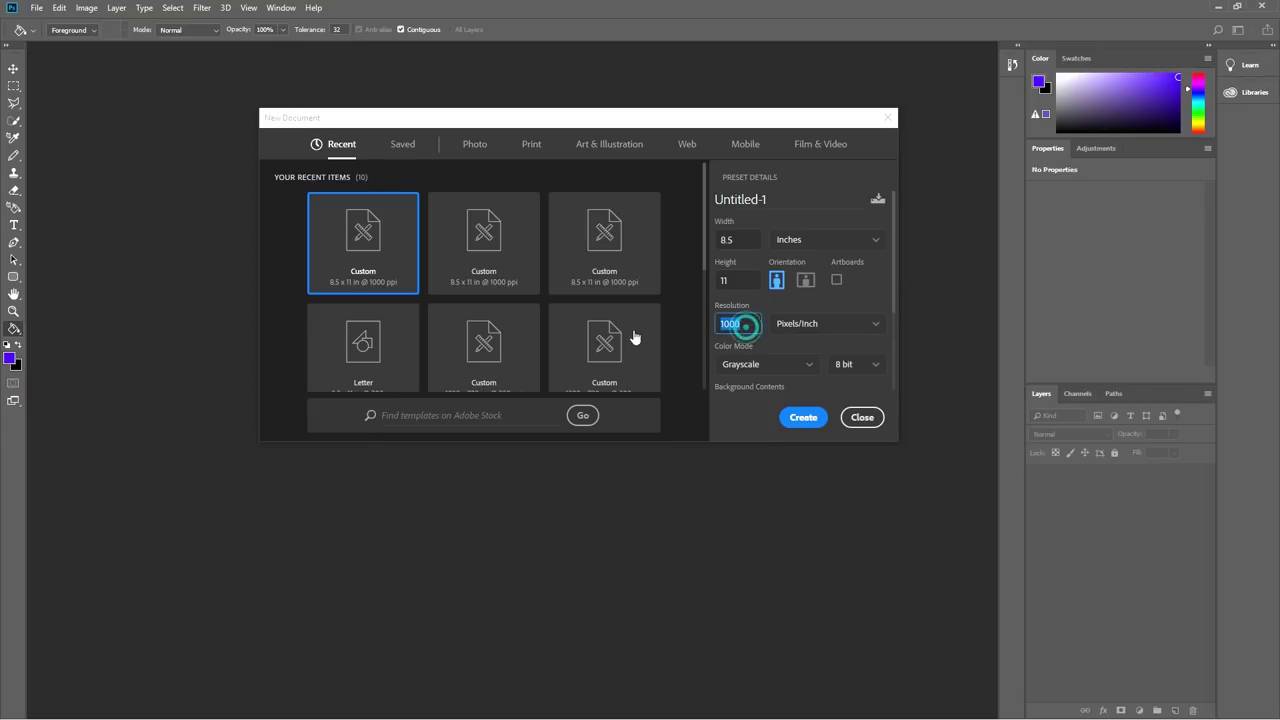
{"action": "type", "text": "300"}
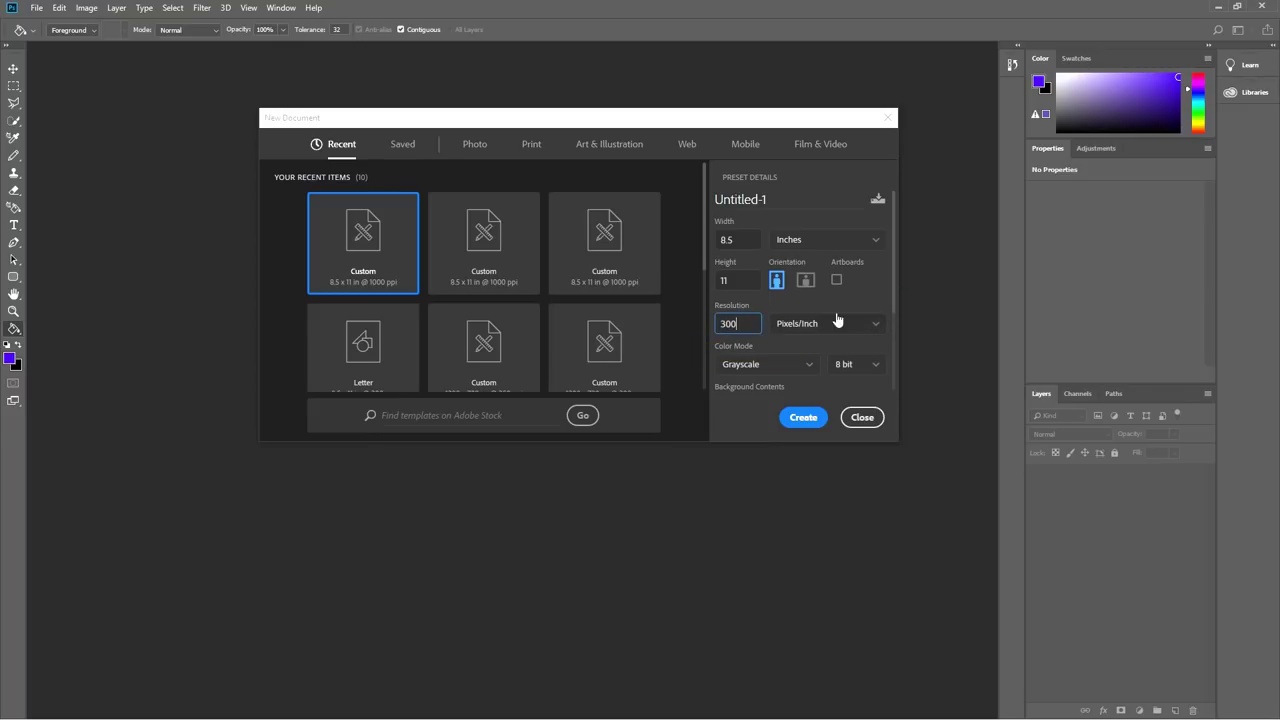
{"action": "scroll", "coordinate": [897, 308], "scroll_direction": "down", "scroll_amount": 1}
{"action": "left_click", "coordinate": [809, 333]}
{"action": "scroll", "coordinate": [806, 367], "scroll_direction": "down", "scroll_amount": 3}
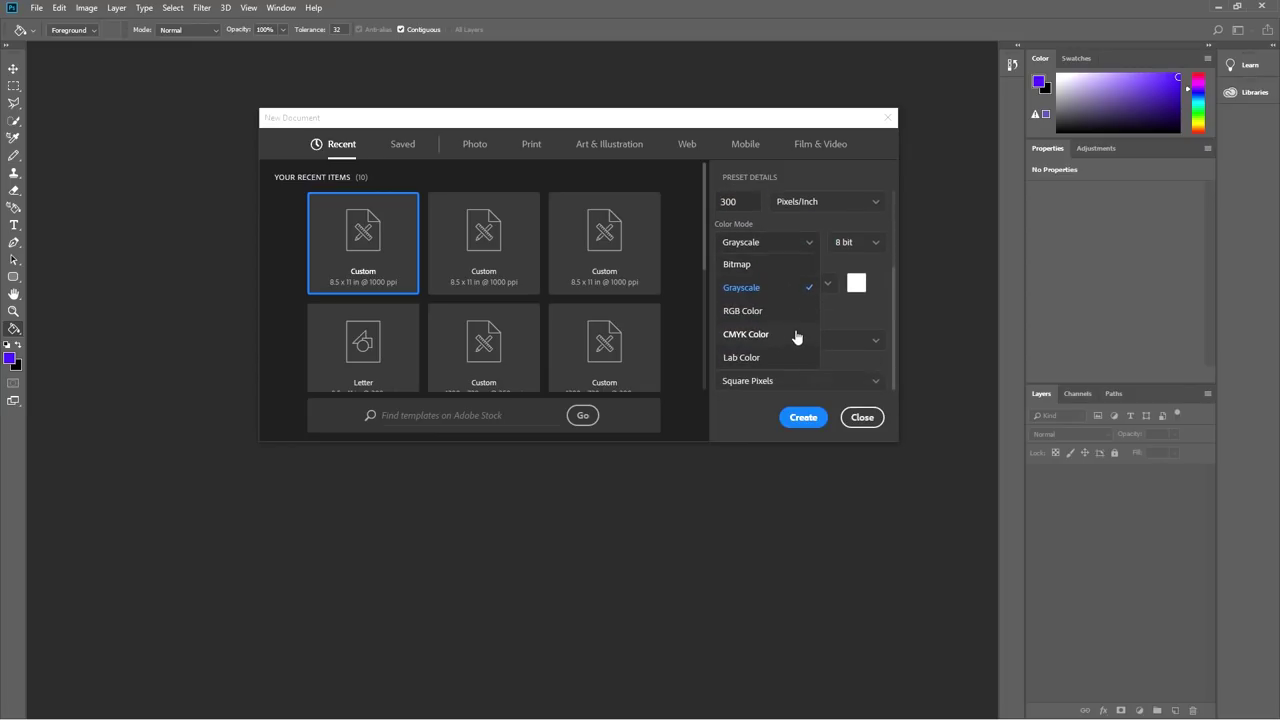
{"action": "left_click", "coordinate": [795, 316]}
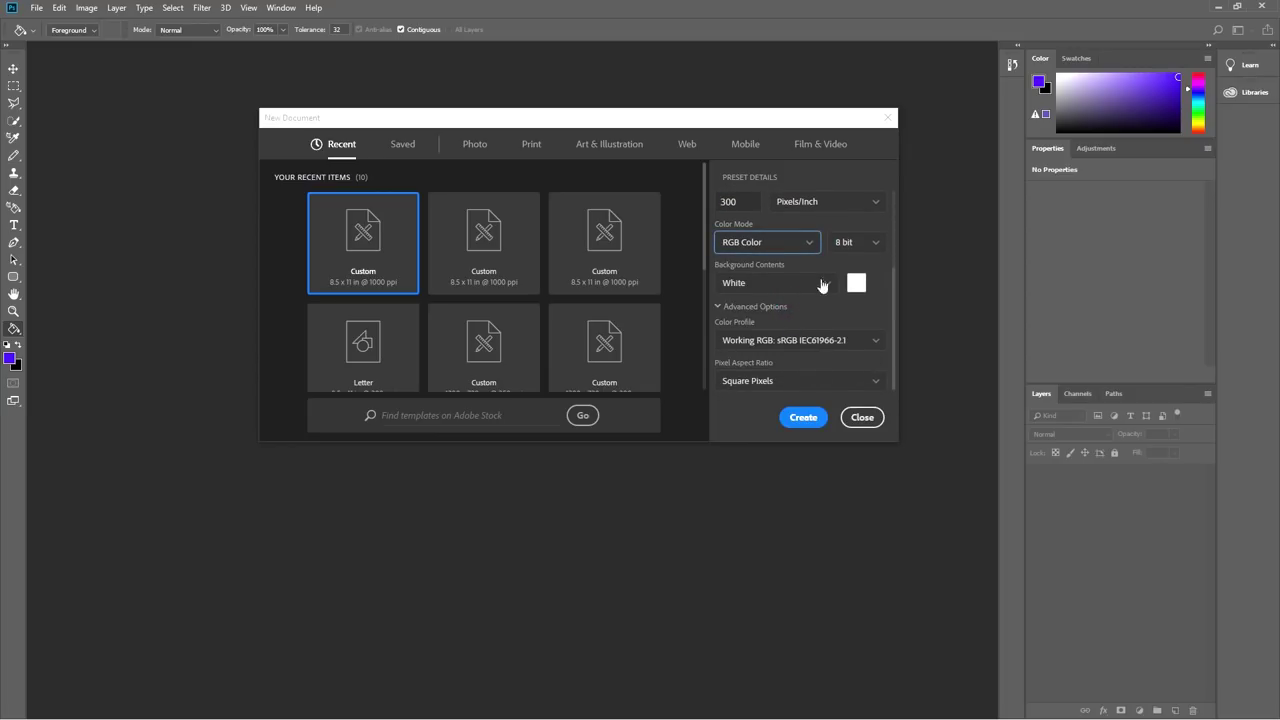
Try 16 bit depth, return to 8 bit, and create the white RGB document.
{"action": "left_click", "coordinate": [856, 243]}
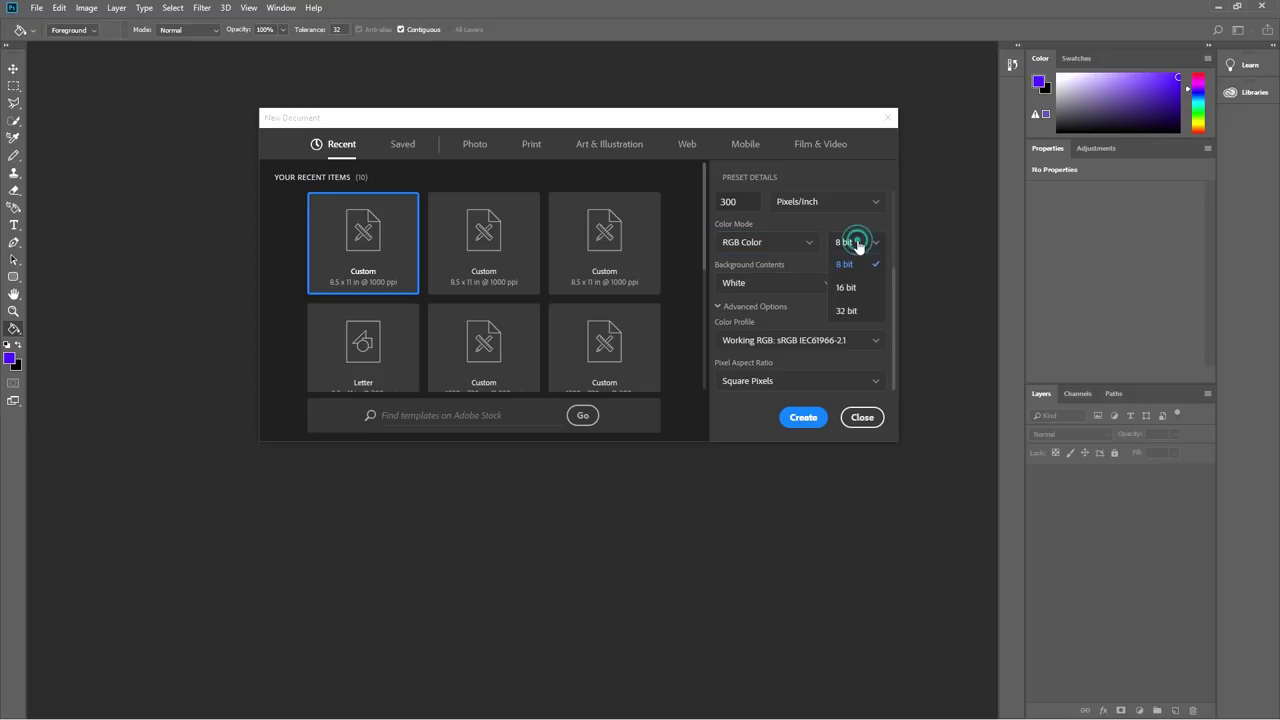
{"action": "left_click", "coordinate": [857, 242]}
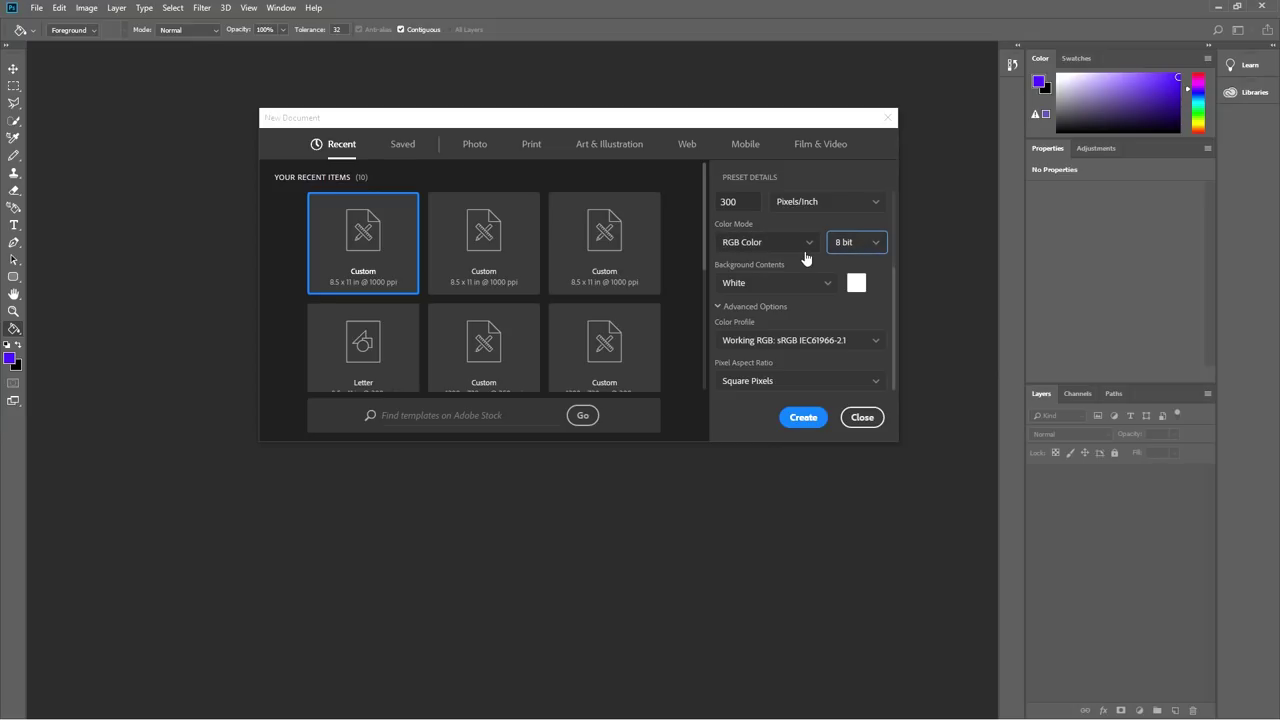
{"action": "left_click", "coordinate": [866, 246]}
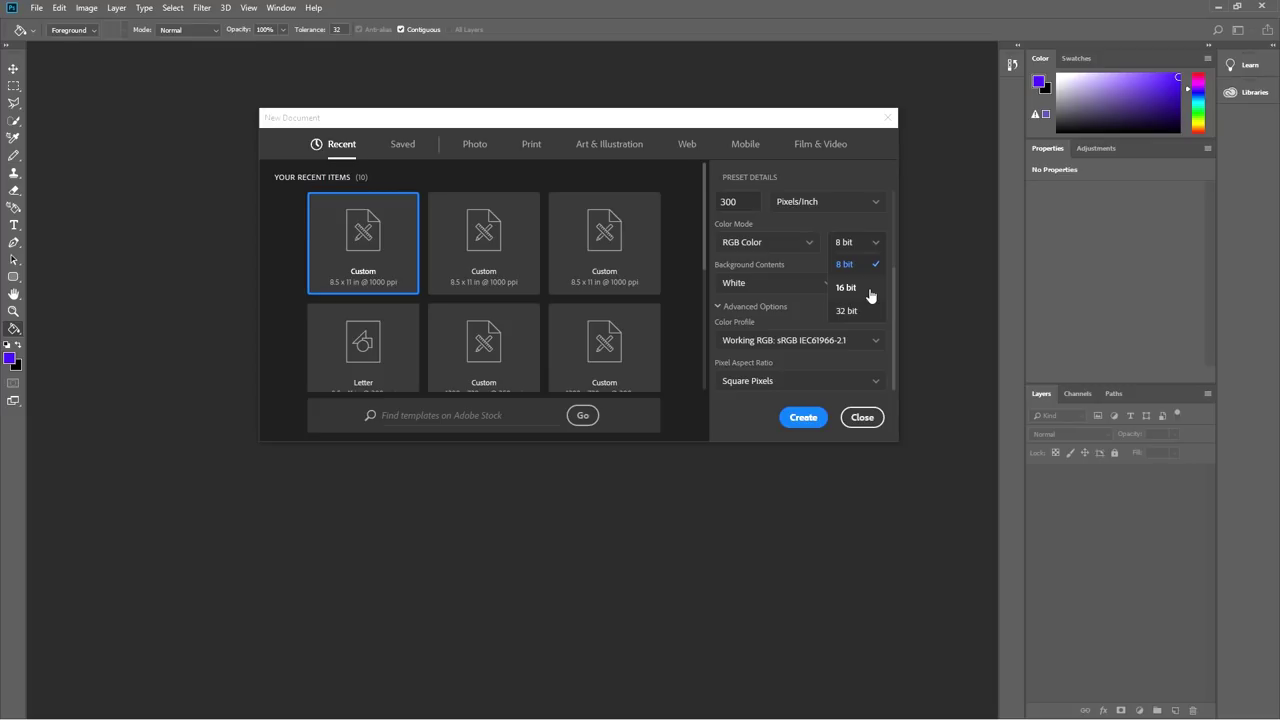
{"action": "left_click", "coordinate": [870, 289]}
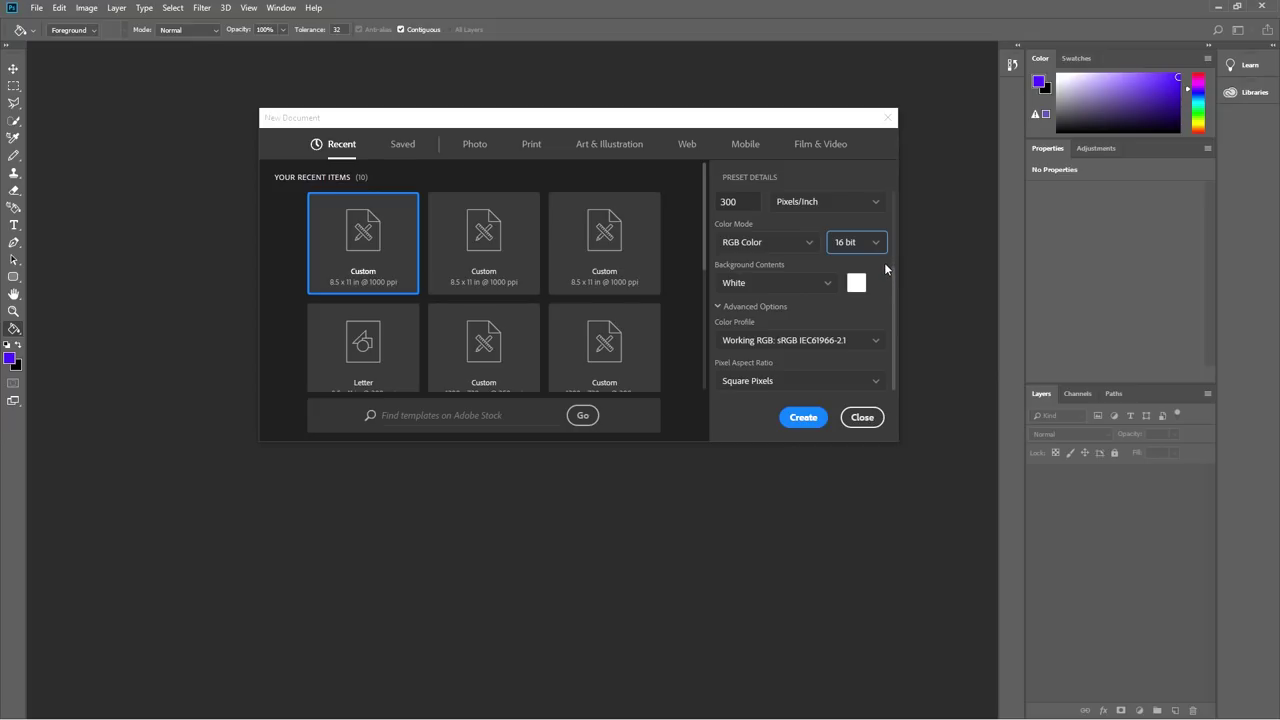
{"action": "left_click", "coordinate": [871, 247]}
{"action": "left_click", "coordinate": [871, 266]}
{"action": "left_click", "coordinate": [806, 417]}
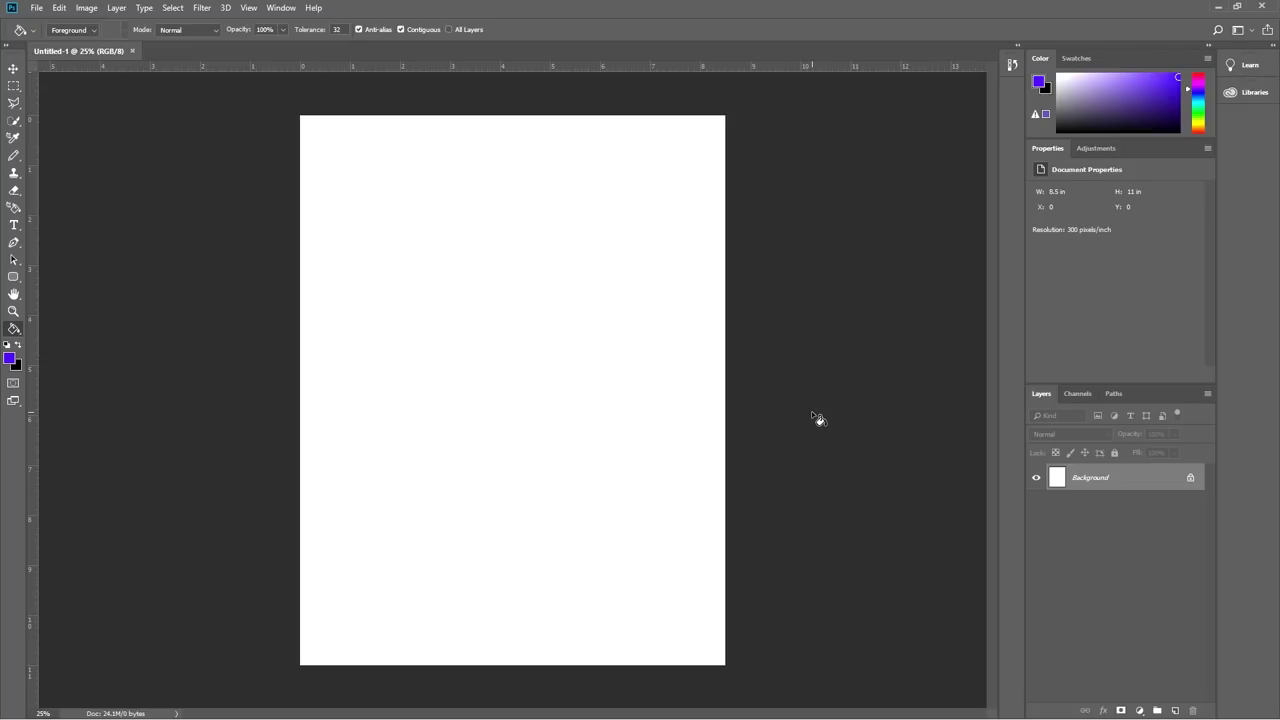
Create a second document with Transparent background contents, after trying Black and Background Color.
{"action": "key", "text": "ctrl+n"}
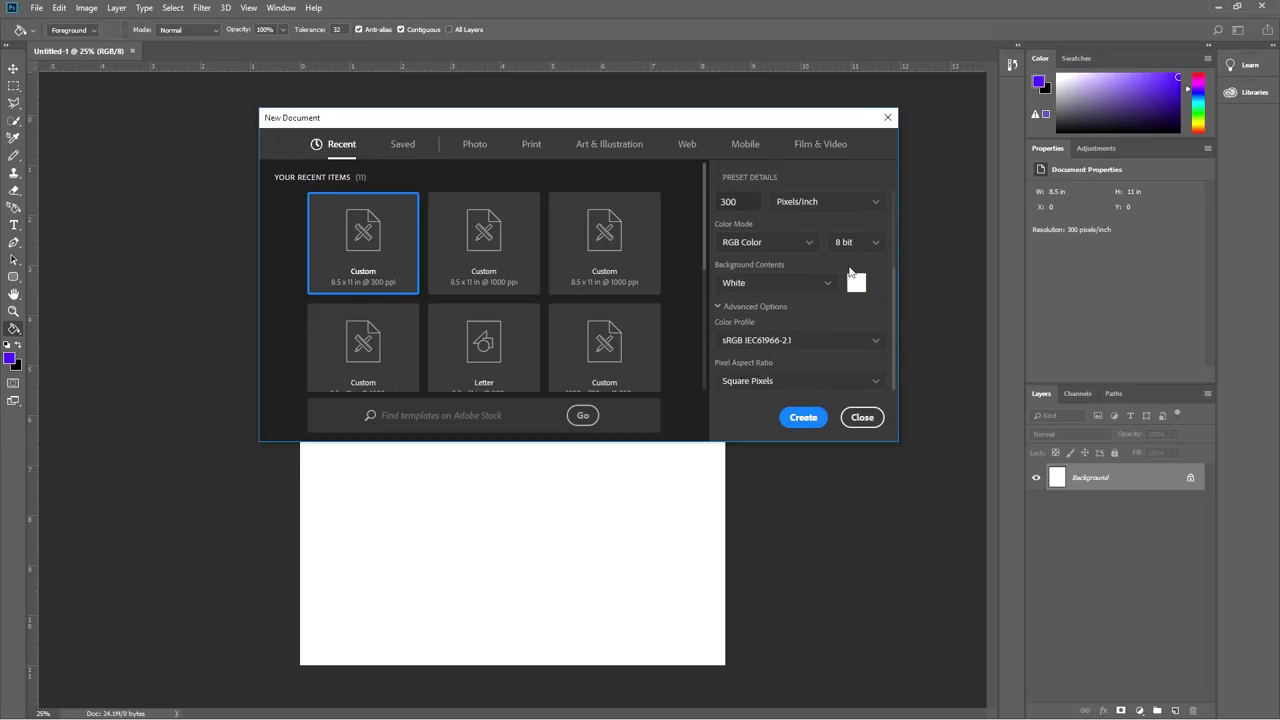
{"action": "left_click", "coordinate": [818, 285]}
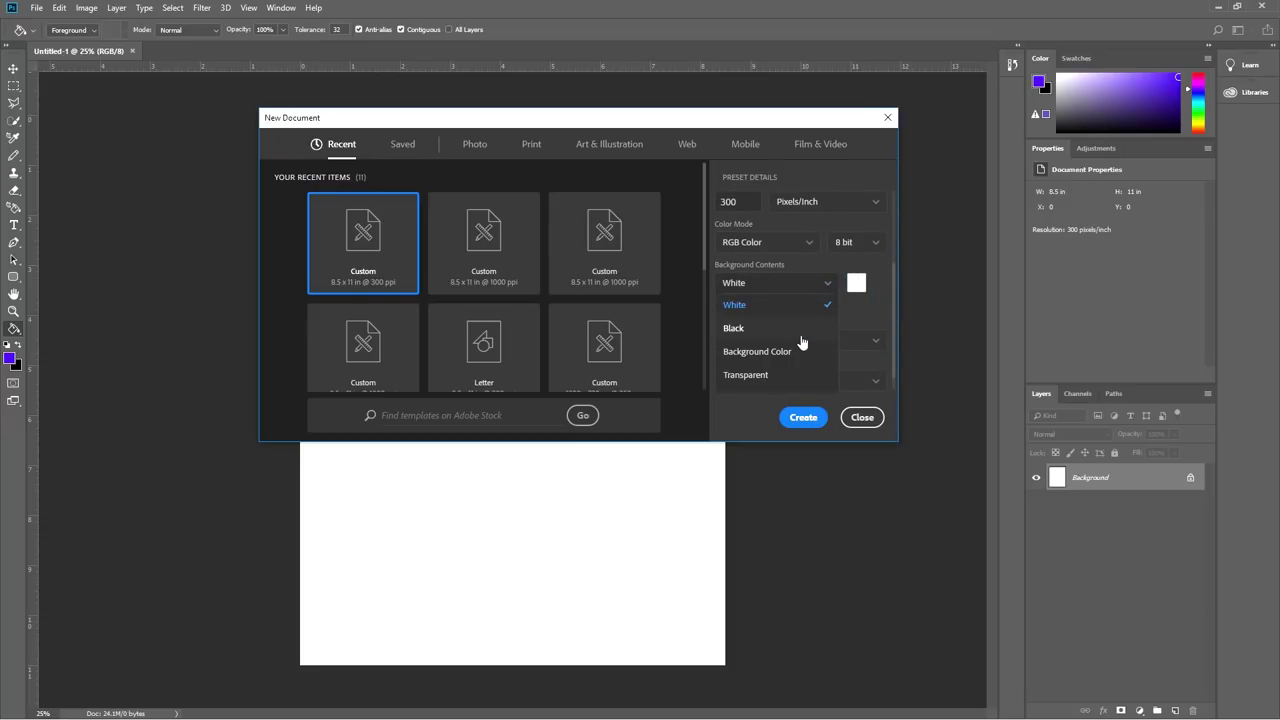
{"action": "left_click", "coordinate": [801, 333]}
{"action": "left_click", "coordinate": [823, 283]}
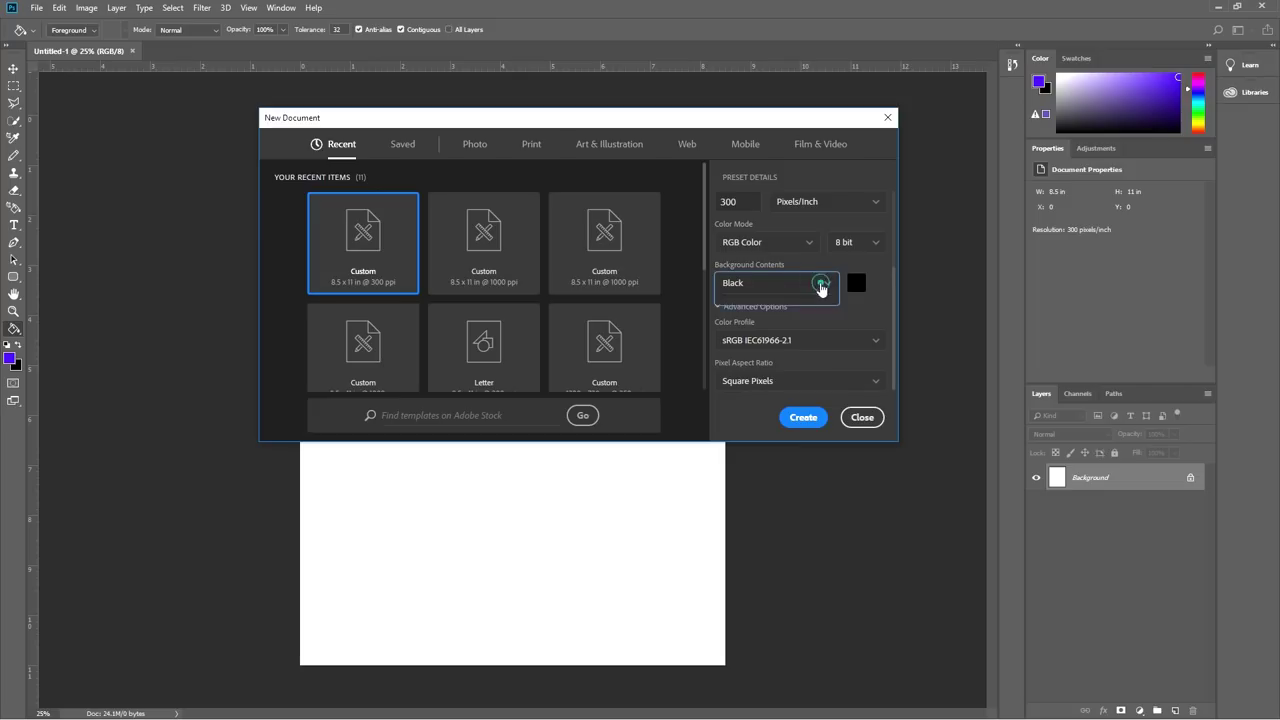
{"action": "left_click", "coordinate": [806, 354]}
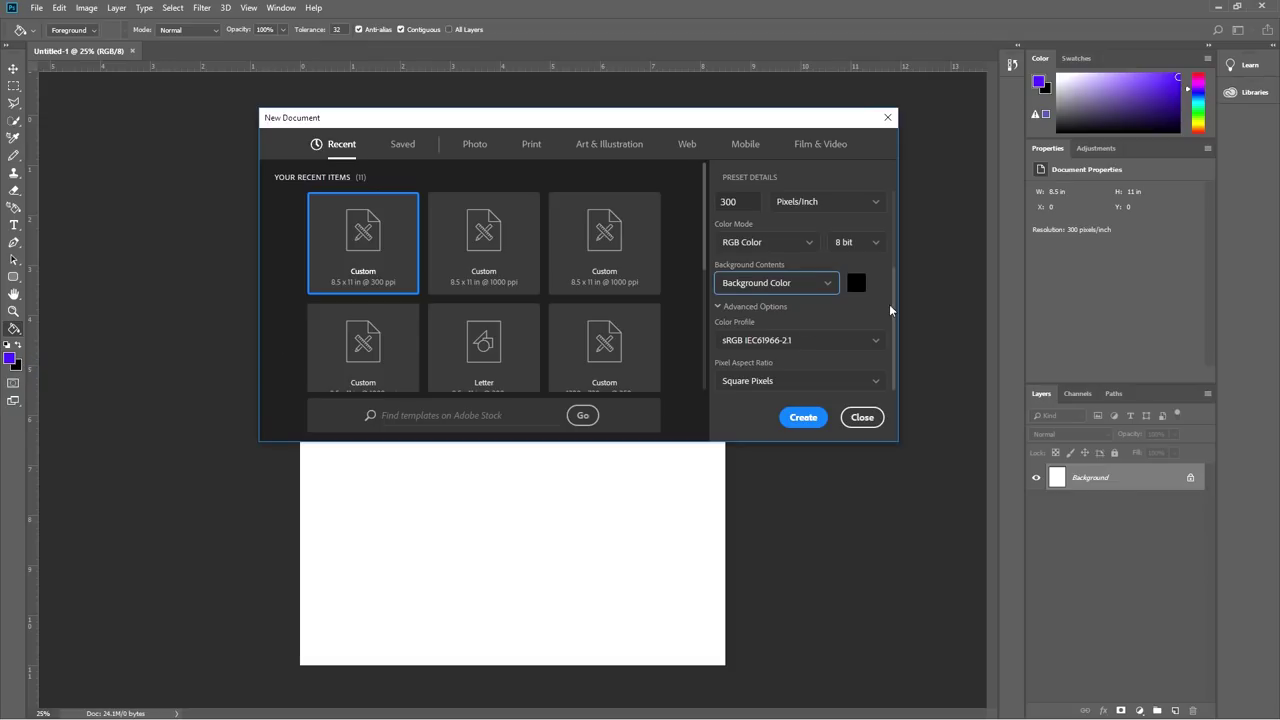
{"action": "left_click", "coordinate": [825, 287]}
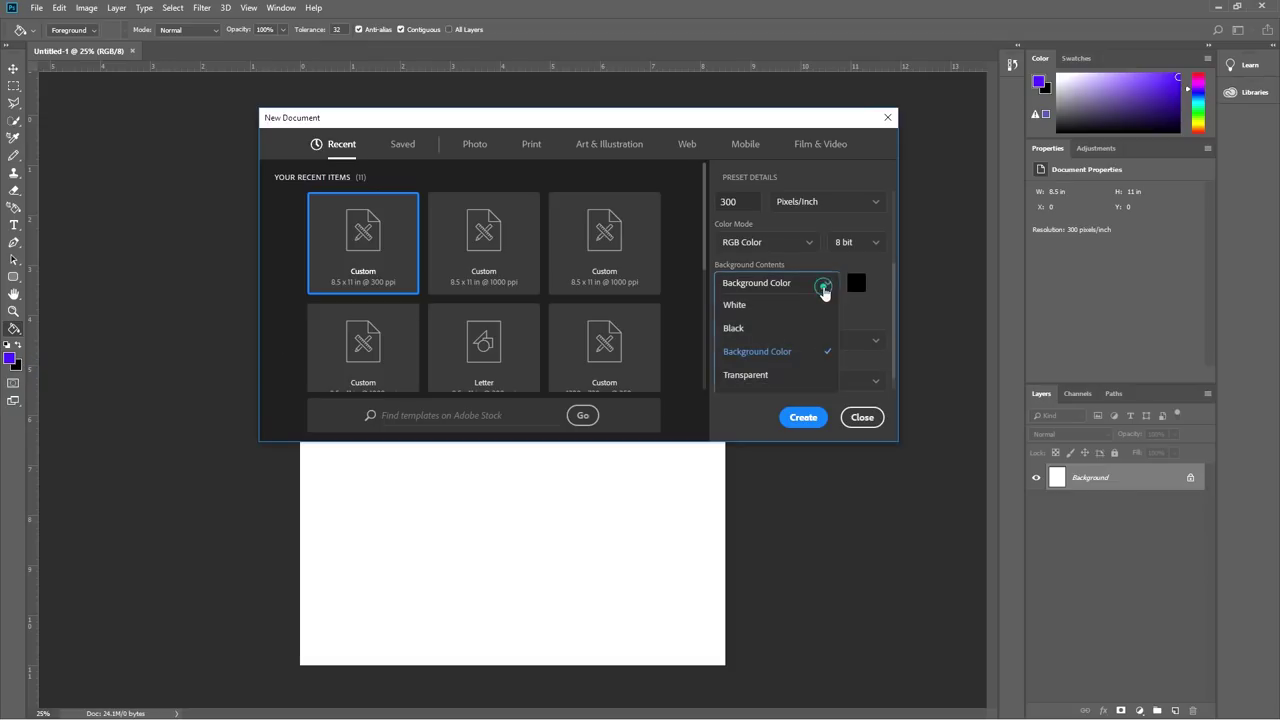
{"action": "left_click", "coordinate": [796, 374]}
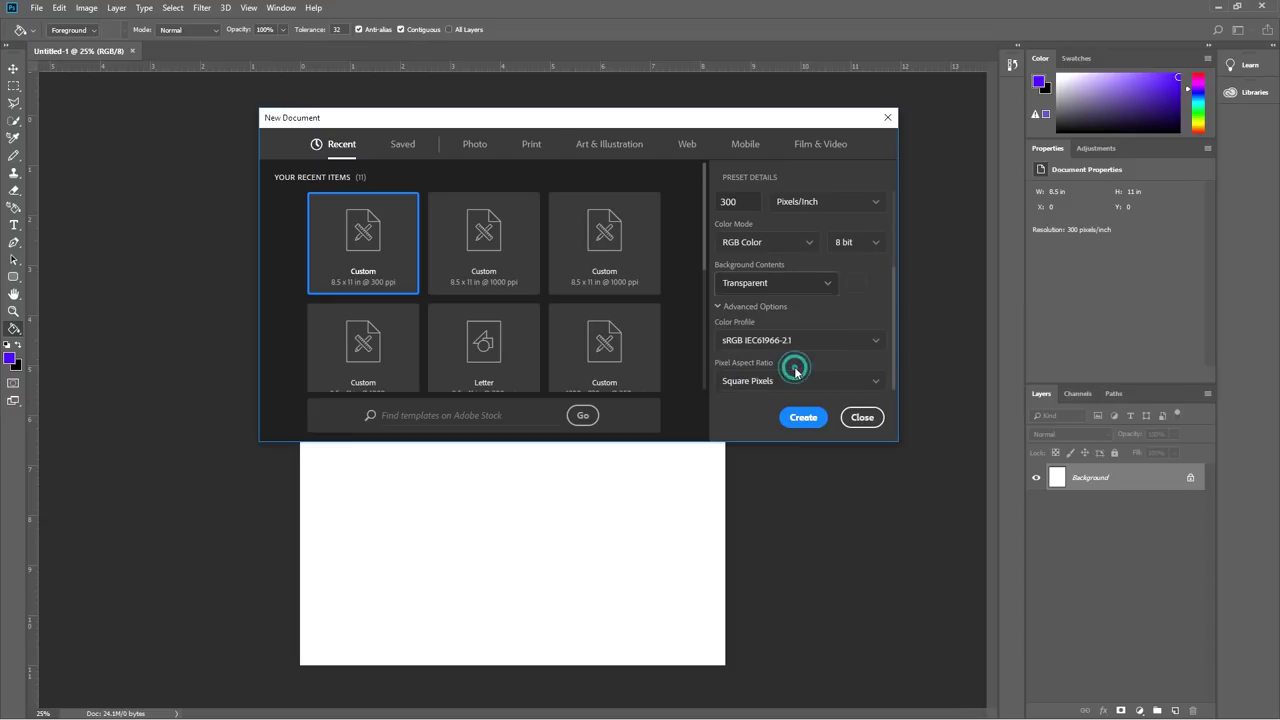
{"action": "left_click", "coordinate": [803, 418]}
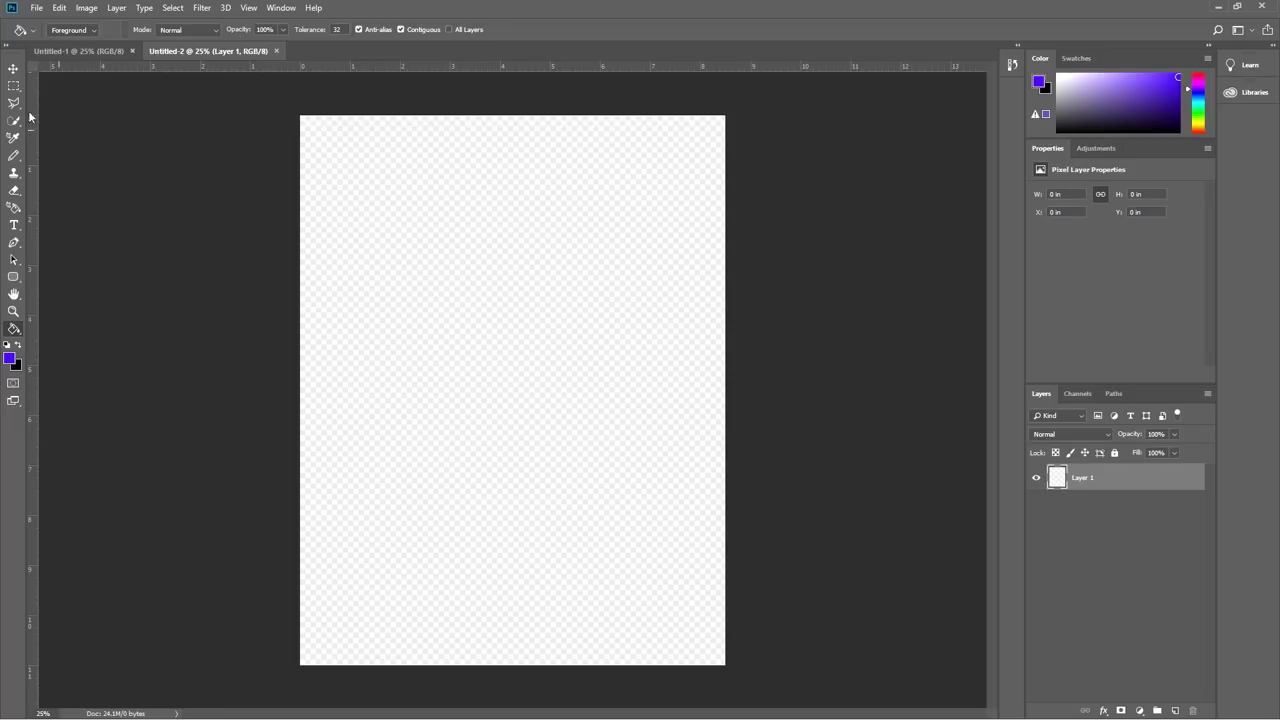
{"action": "left_click", "coordinate": [13, 85]}
Marquee a rectangle in the transparent document and fill it blue on new Layer 2.
{"action": "left_click_drag", "start_coordinate": [402, 221], "coordinate": [578, 433]}
{"action": "key", "text": "ctrl+shift+n"}
{"action": "key", "text": "Return"}
{"action": "key", "text": "g"}
{"action": "left_click", "coordinate": [490, 322]}
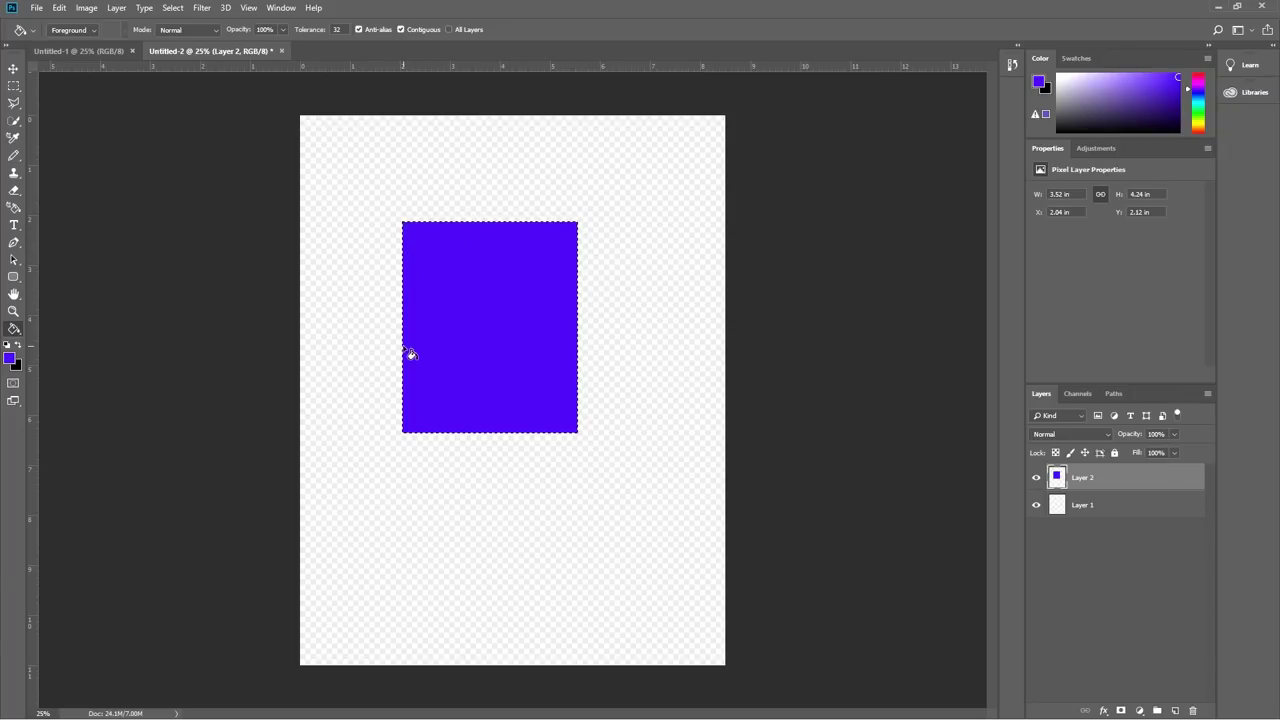
Fill a larger blue rectangle directly on Untitled-1's white background, then compare both tabs.
{"action": "left_click", "coordinate": [50, 50]}
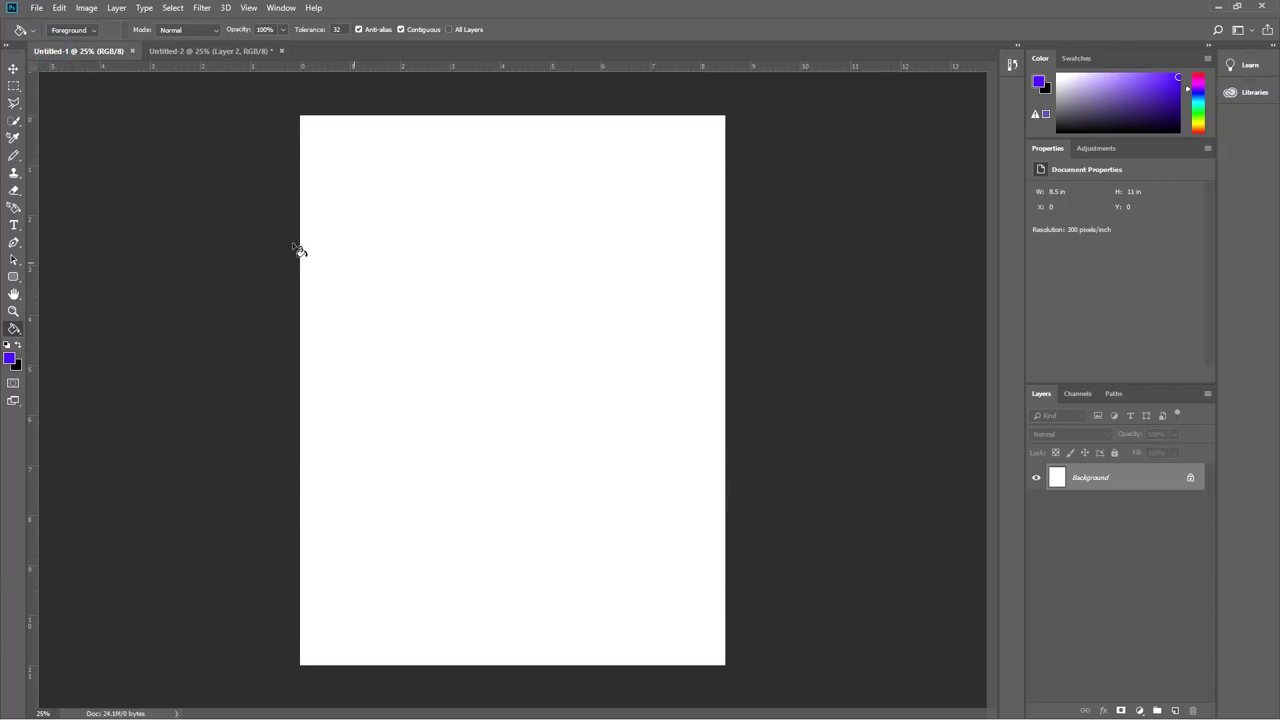
{"action": "left_click", "coordinate": [14, 85]}
{"action": "left_click_drag", "start_coordinate": [404, 223], "coordinate": [651, 489]}
{"action": "key", "text": "g"}
{"action": "left_click", "coordinate": [574, 404]}
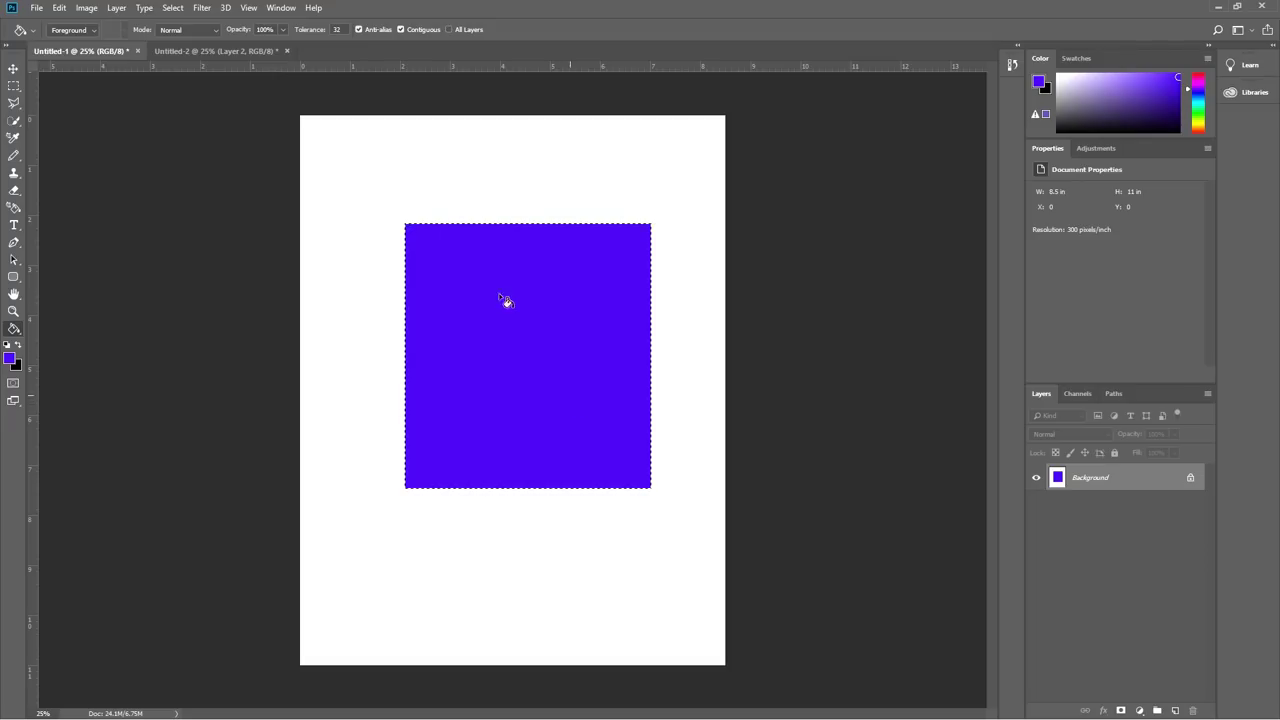
{"action": "left_click", "coordinate": [265, 52]}
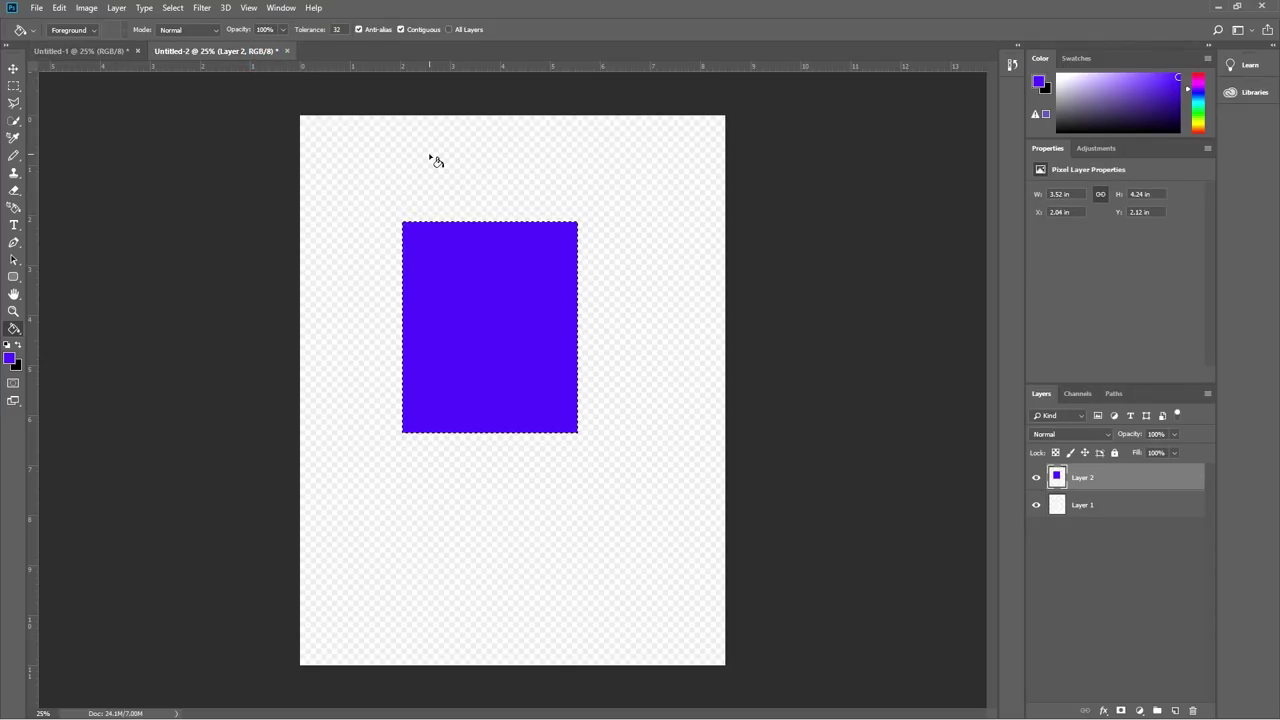
{"action": "left_click", "coordinate": [46, 47]}
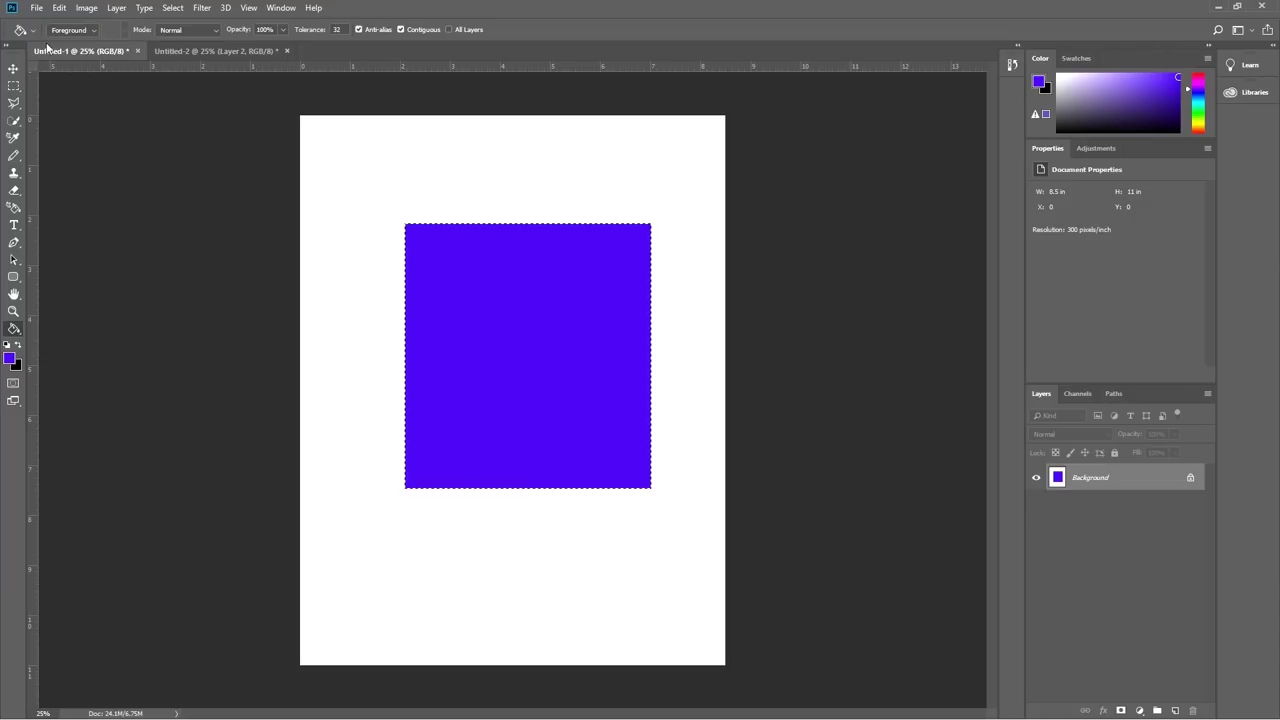
Inspect the Background Contents options in New Document, then close it without creating anything.
{"action": "left_click", "coordinate": [37, 9]}
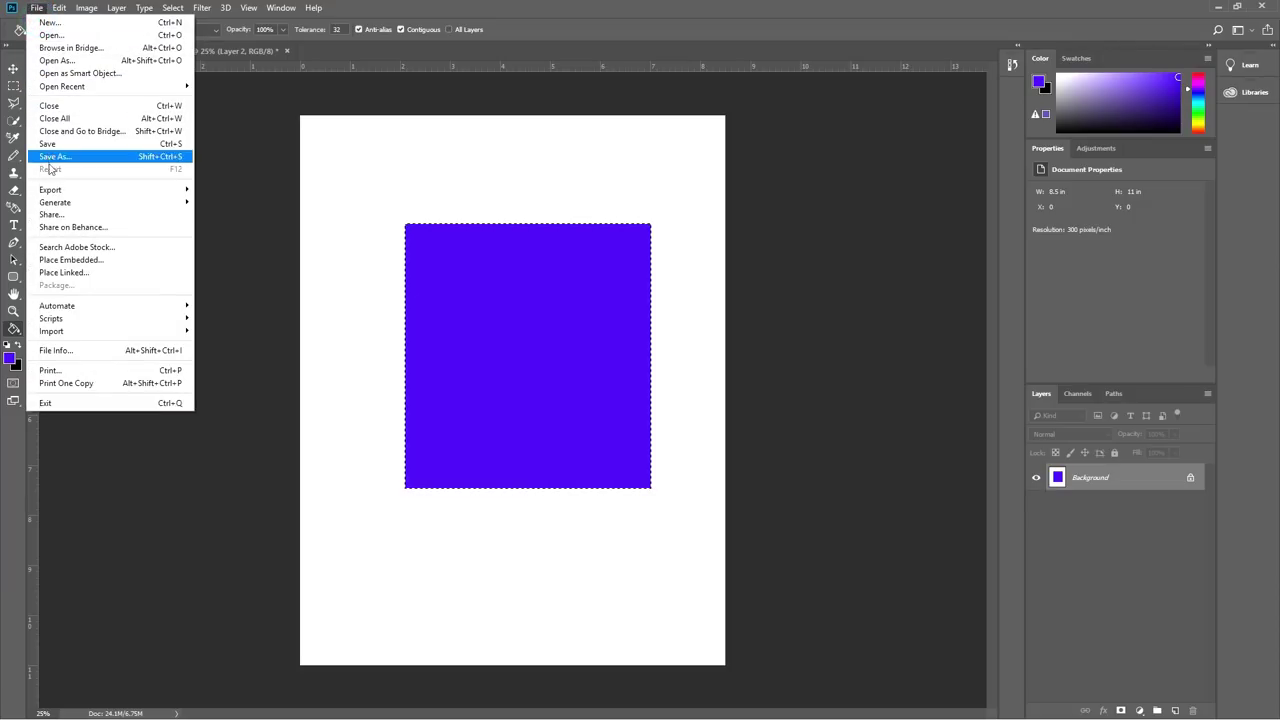
{"action": "left_click", "coordinate": [56, 22]}
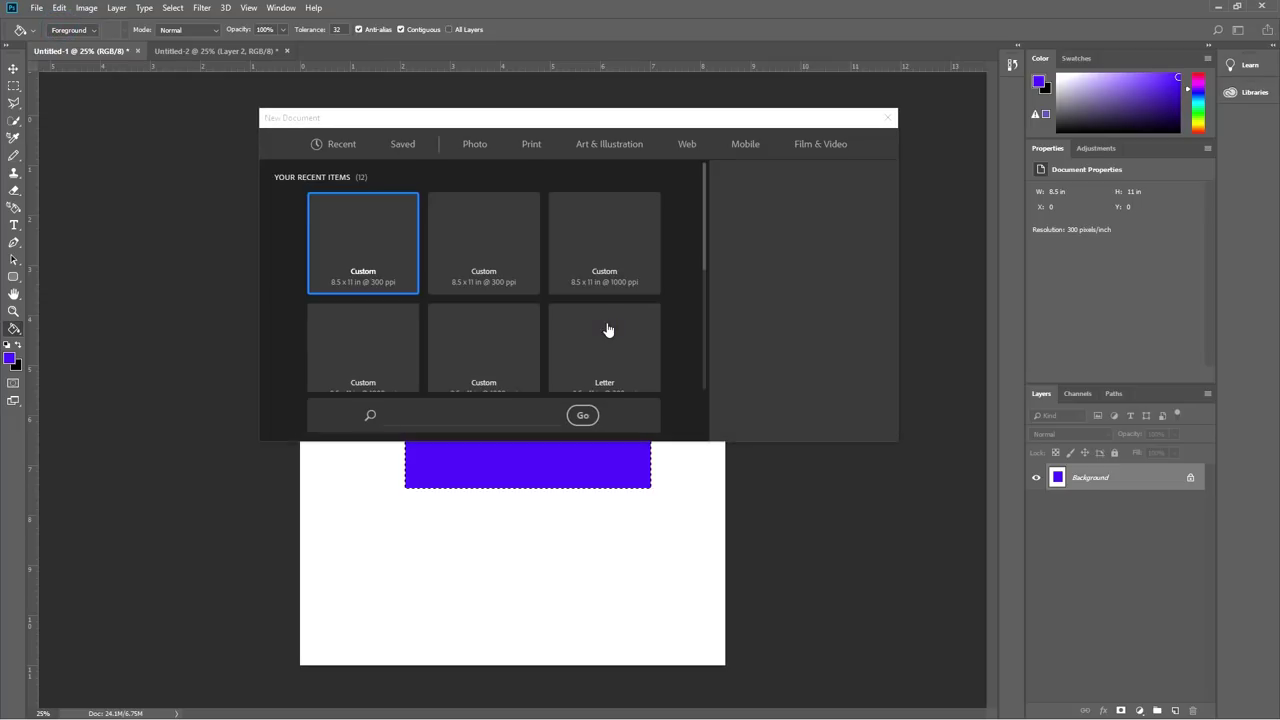
{"action": "scroll", "coordinate": [892, 312], "scroll_direction": "down", "scroll_amount": 1}
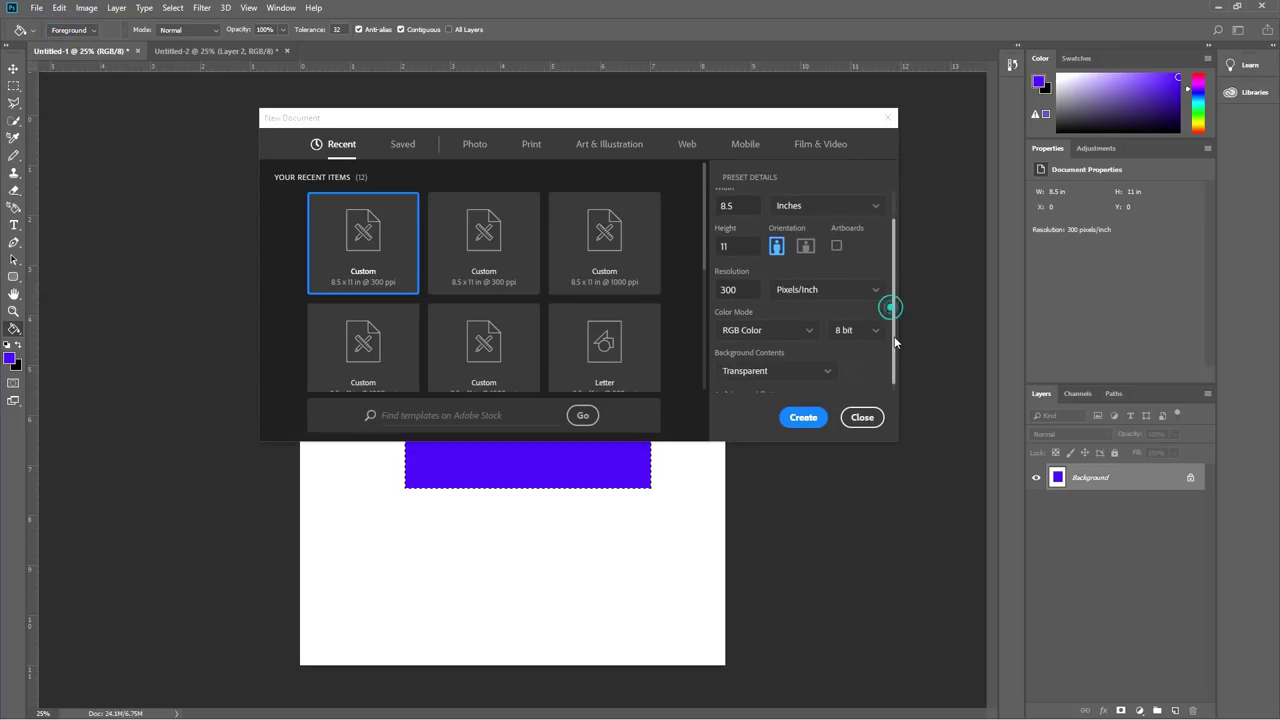
{"action": "left_click", "coordinate": [828, 365]}
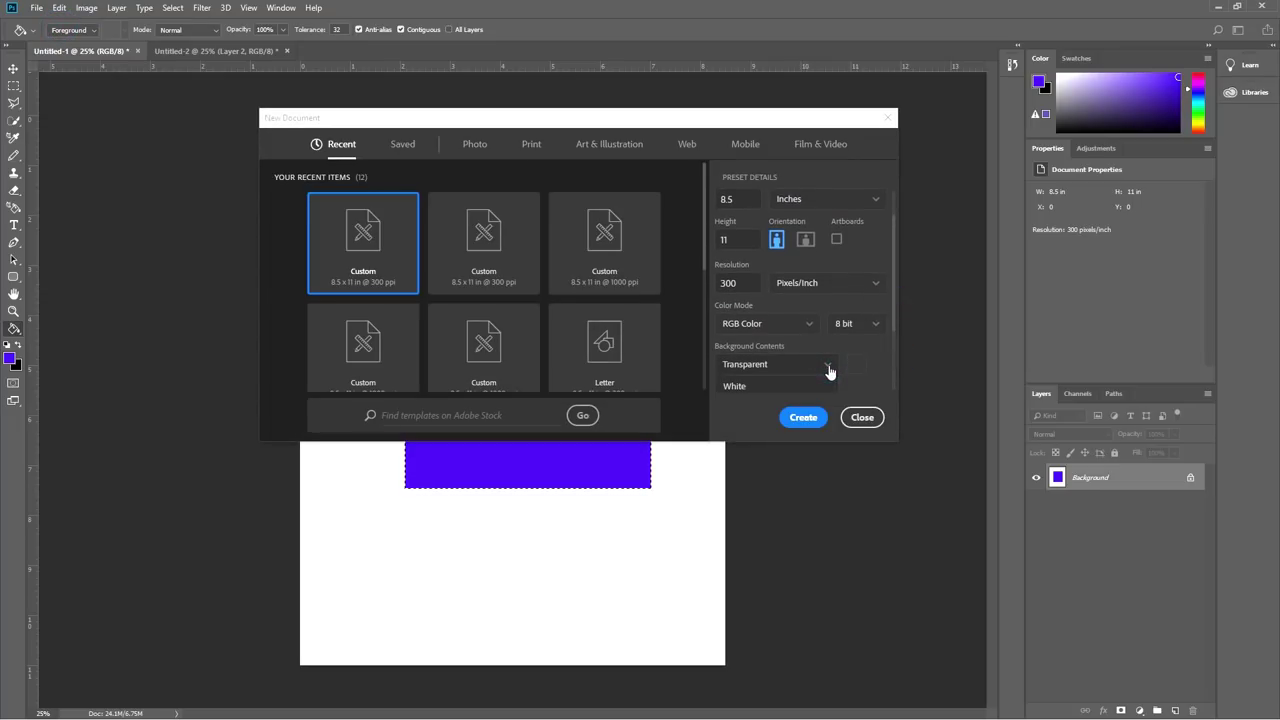
{"action": "scroll", "coordinate": [895, 318], "scroll_direction": "down", "scroll_amount": 1}
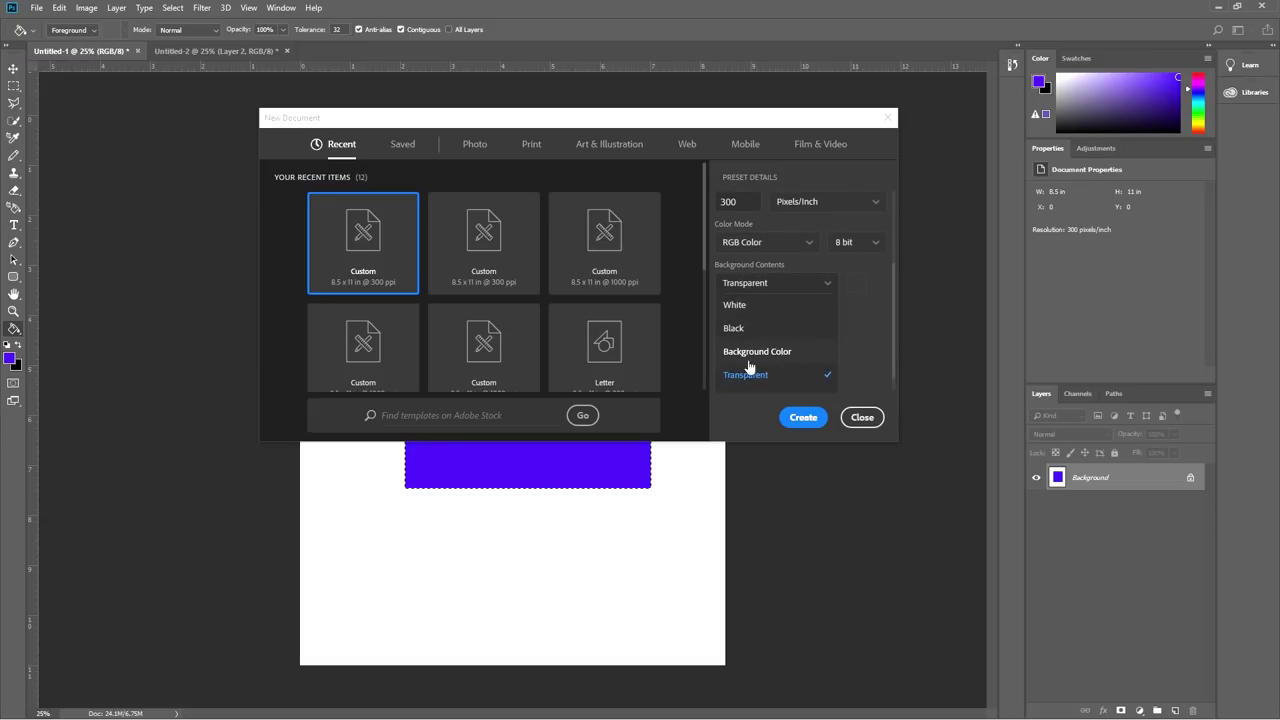
{"action": "left_click", "coordinate": [859, 418]}
Close Untitled-1 and Untitled-2 without saving, then move the background colour hue to 165.
{"action": "key", "text": "ctrl+w"}
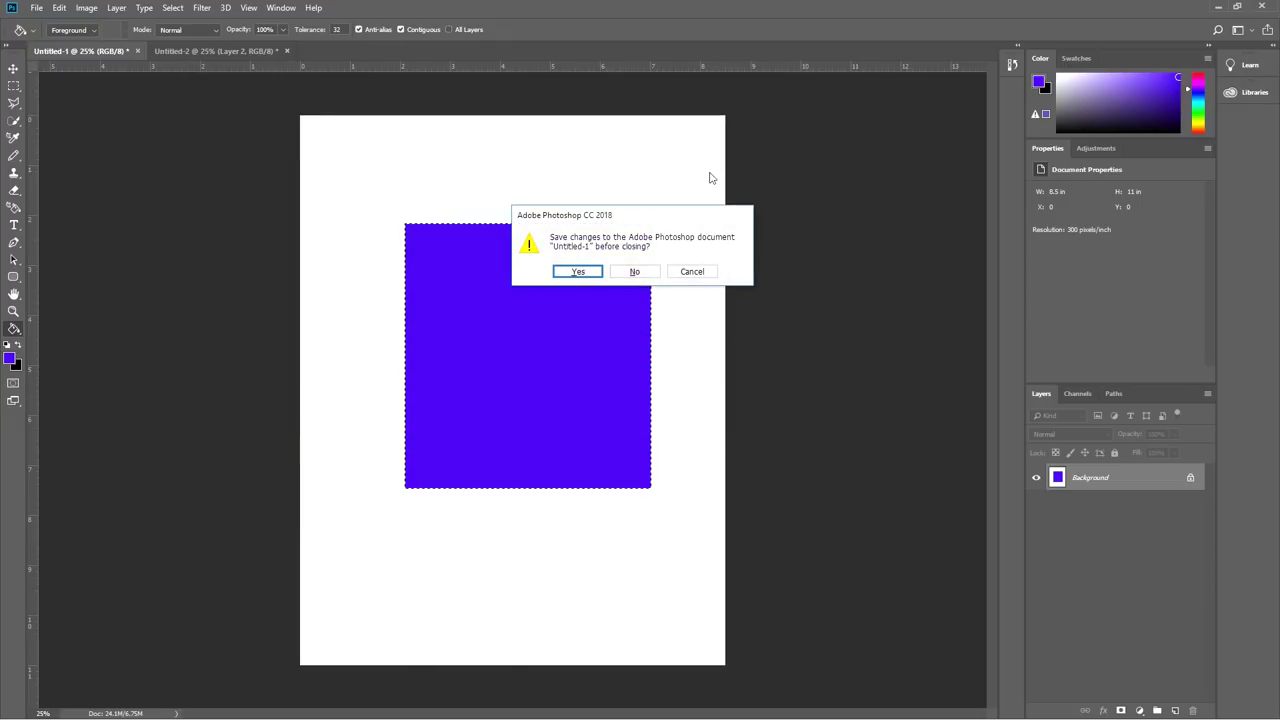
{"action": "key", "text": "n"}
{"action": "key", "text": "ctrl+w"}
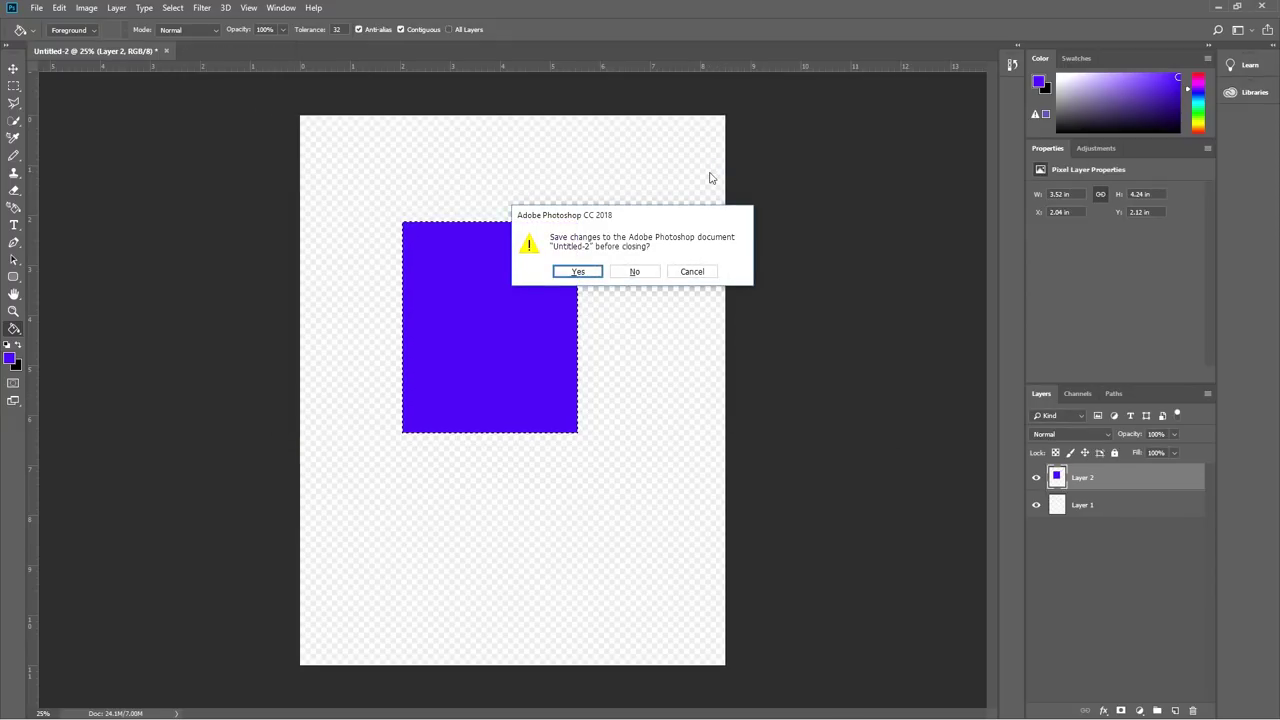
{"action": "key", "text": "n"}
{"action": "left_click", "coordinate": [17, 365]}
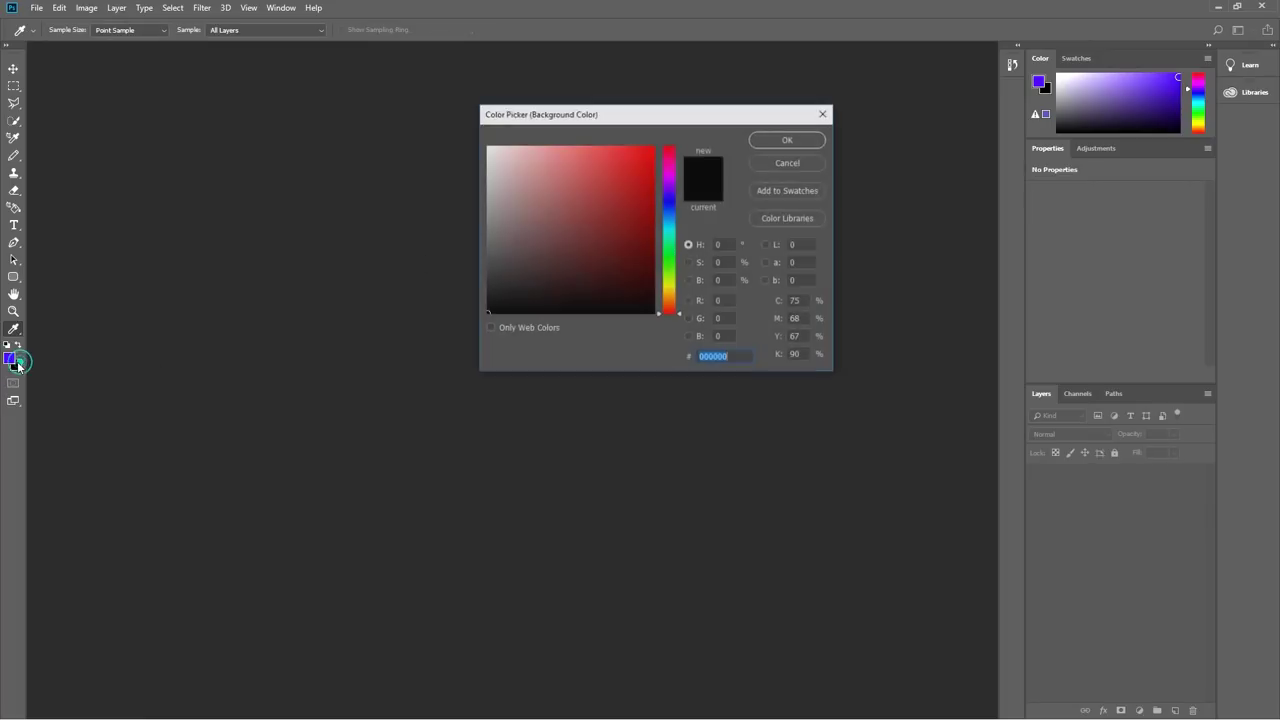
{"action": "left_click_drag", "start_coordinate": [675, 211], "coordinate": [671, 241]}
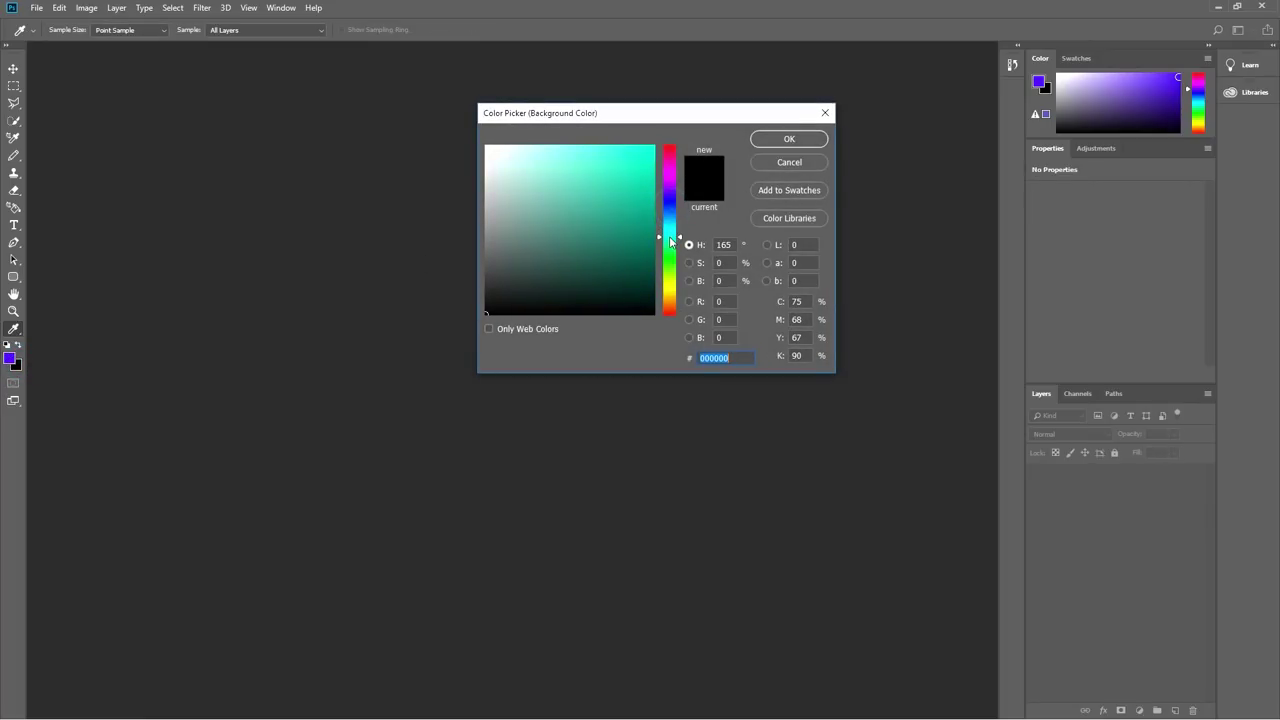
Set the background colour to bright cyan.
{"action": "left_click", "coordinate": [658, 150]}
{"action": "left_click", "coordinate": [792, 139]}
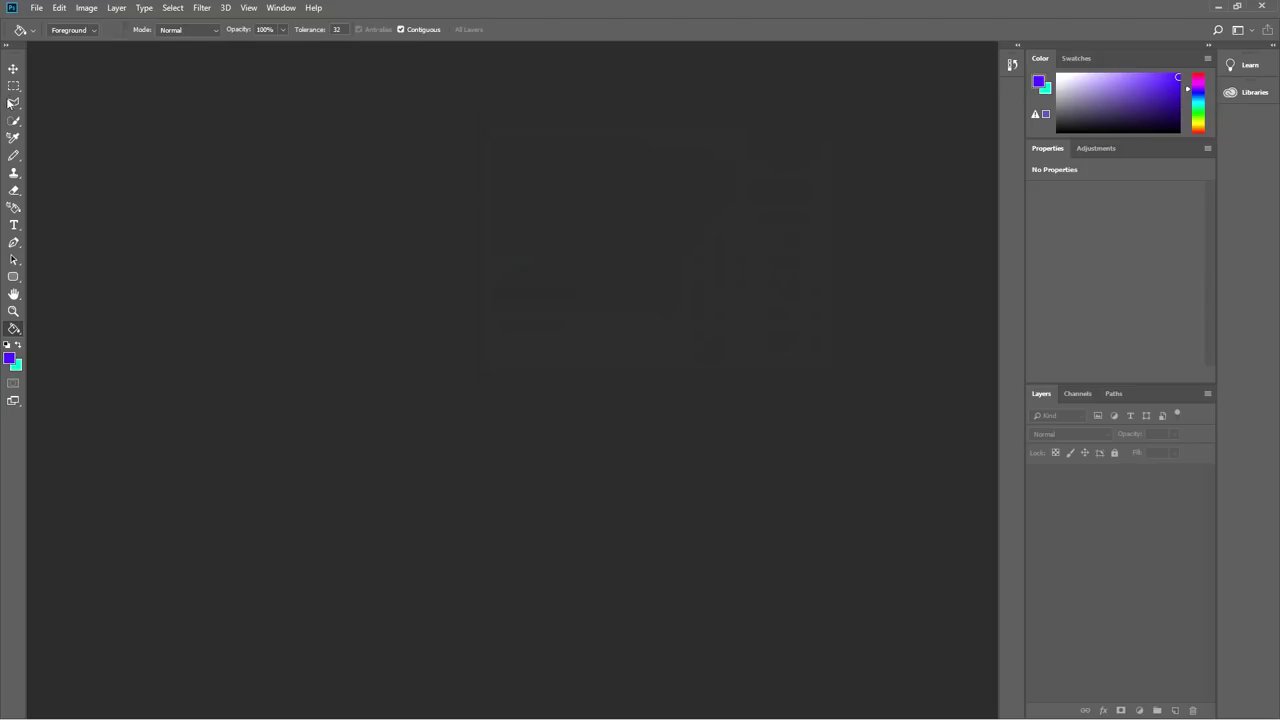
{"action": "left_click", "coordinate": [36, 7]}
{"action": "left_click", "coordinate": [50, 21]}
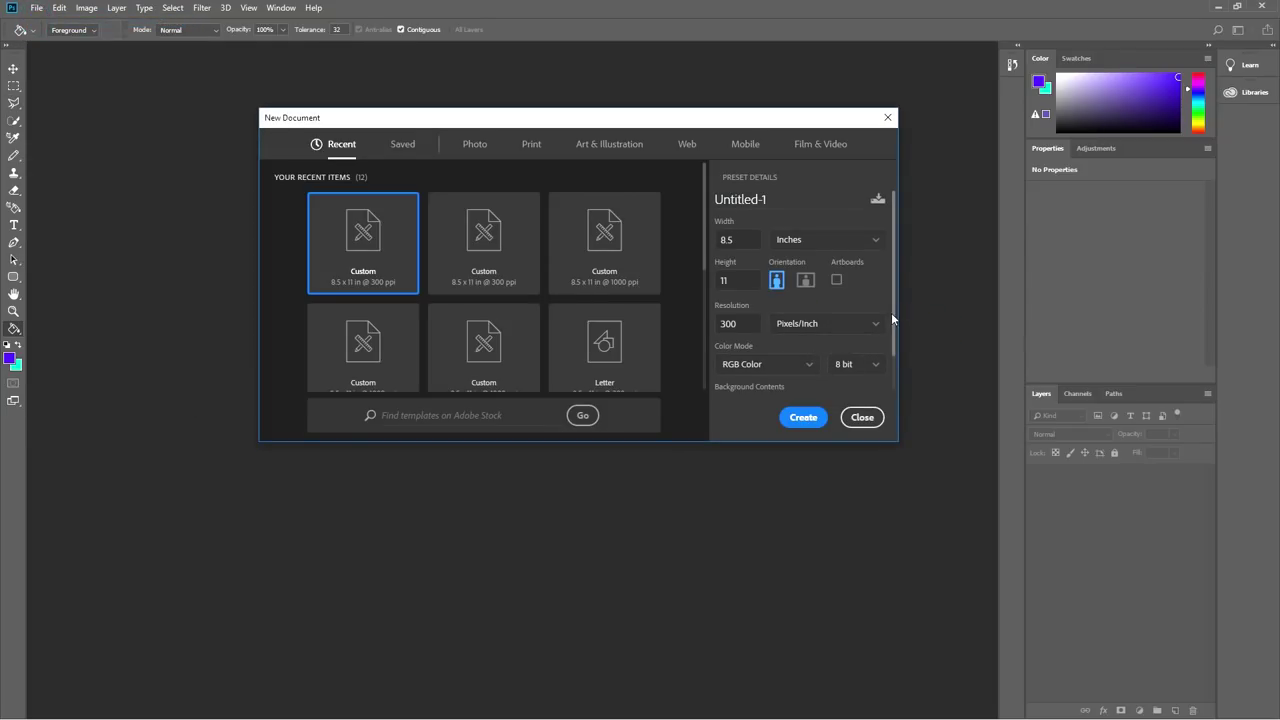
Create an 8.5 × 11 in document with Background Color contents (cyan), then close it.
{"action": "left_click_drag", "start_coordinate": [891, 313], "coordinate": [895, 355]}
{"action": "left_click", "coordinate": [828, 364]}
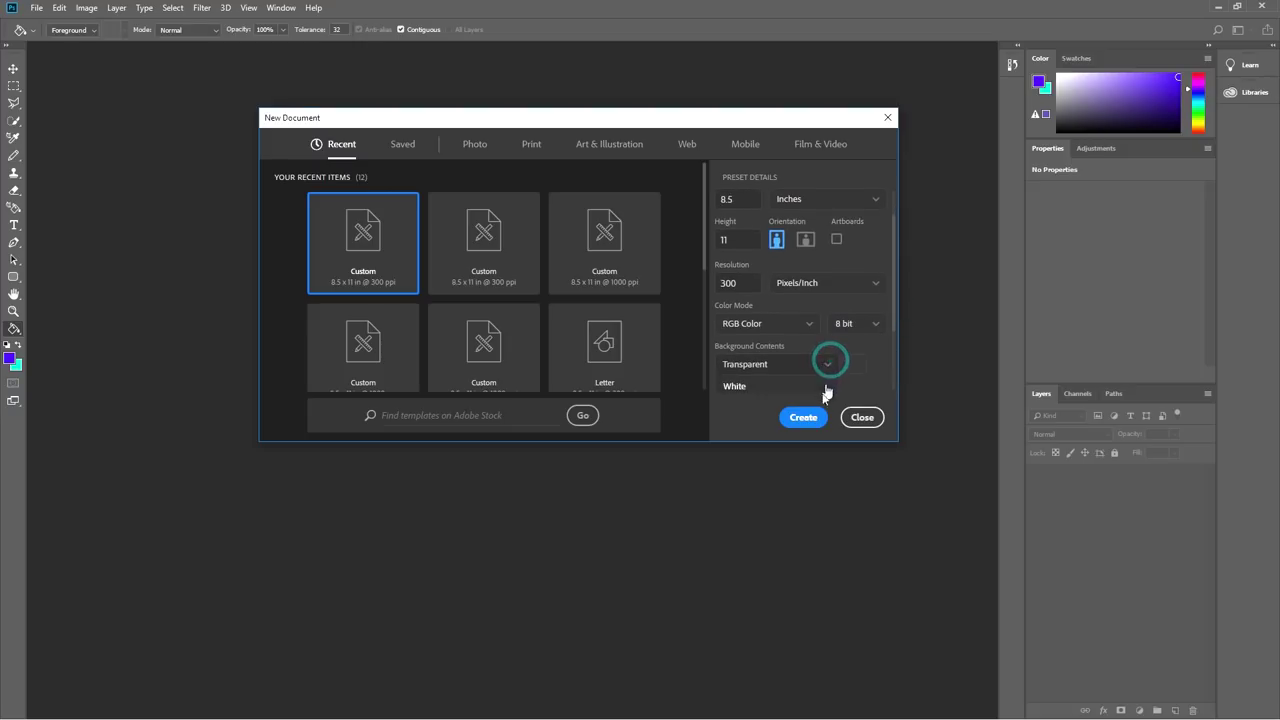
{"action": "left_click_drag", "start_coordinate": [896, 320], "coordinate": [886, 375]}
{"action": "left_click", "coordinate": [821, 337]}
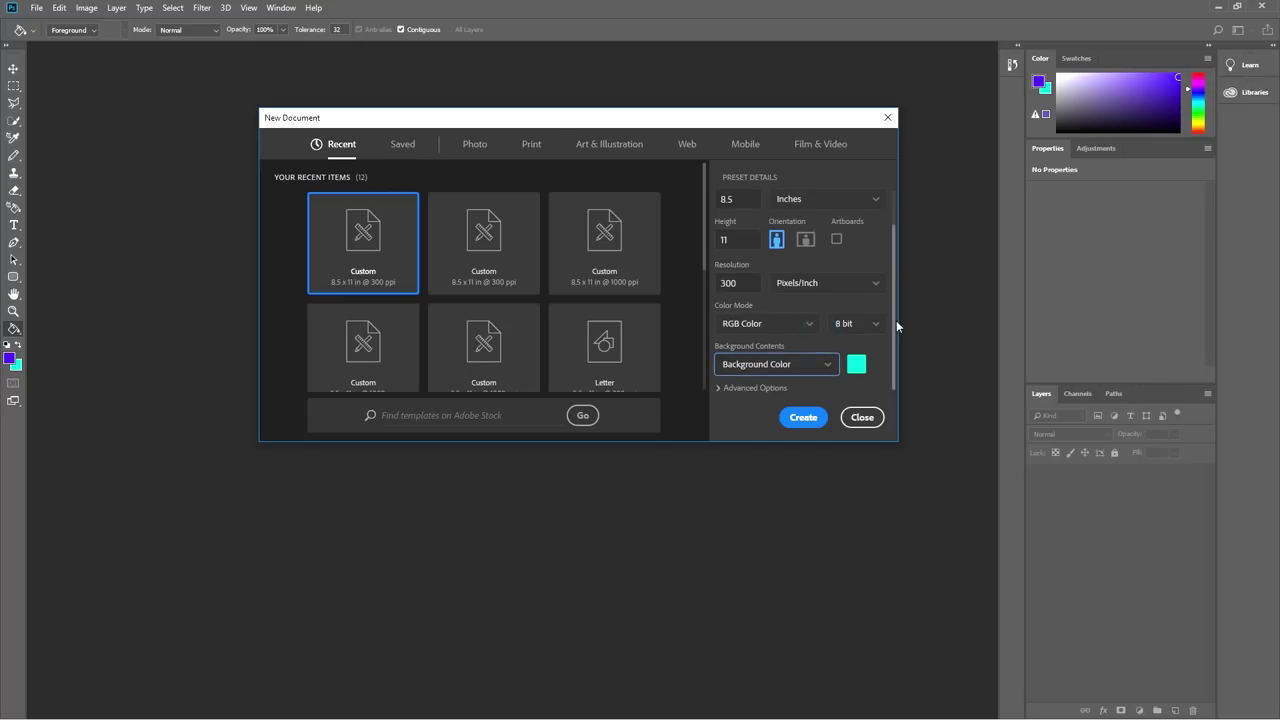
{"action": "left_click", "coordinate": [801, 418]}
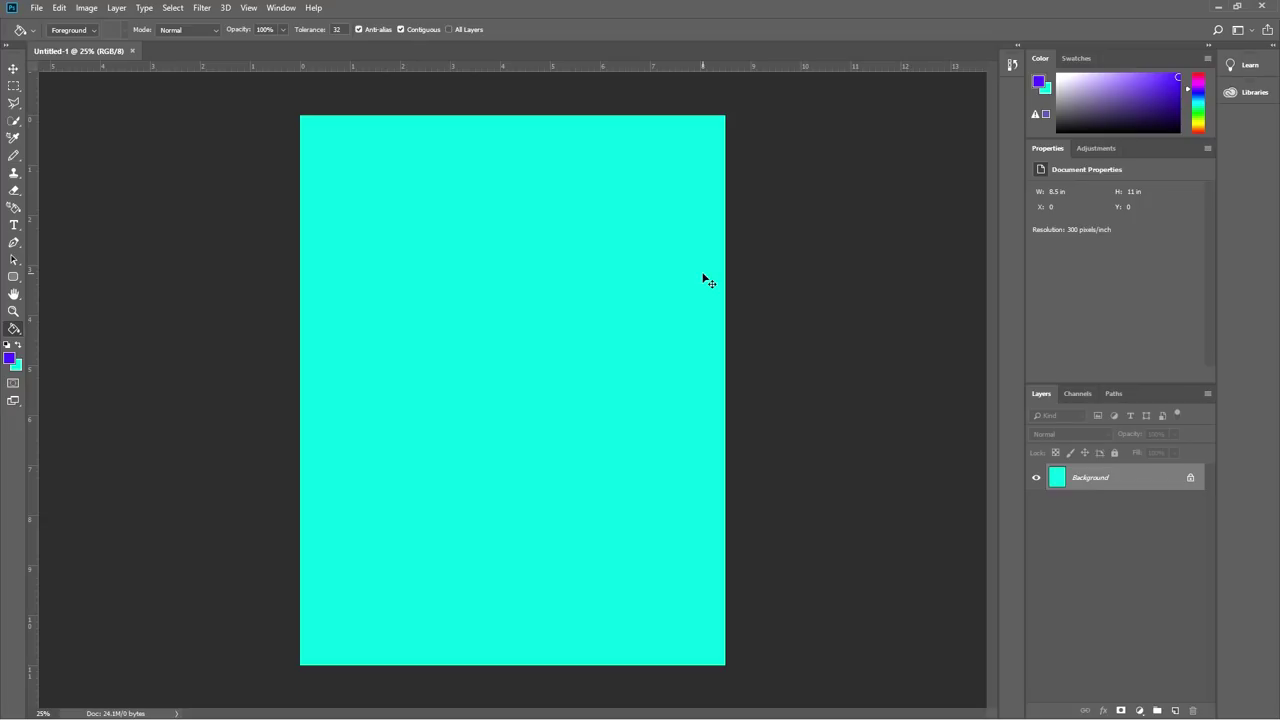
{"action": "key", "text": "ctrl+w"}
Start a new document and choose Custom for its Background Contents.
{"action": "left_click", "coordinate": [36, 7]}
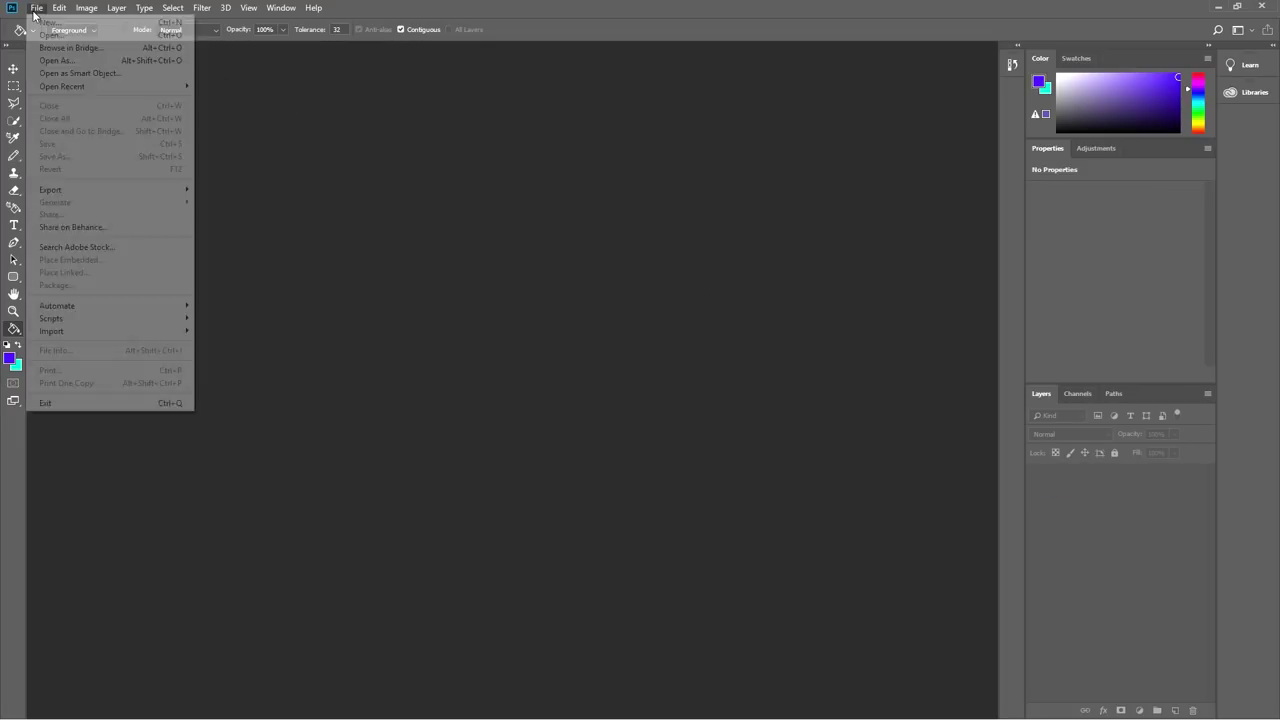
{"action": "left_click", "coordinate": [40, 30]}
{"action": "left_click_drag", "start_coordinate": [894, 263], "coordinate": [896, 290]}
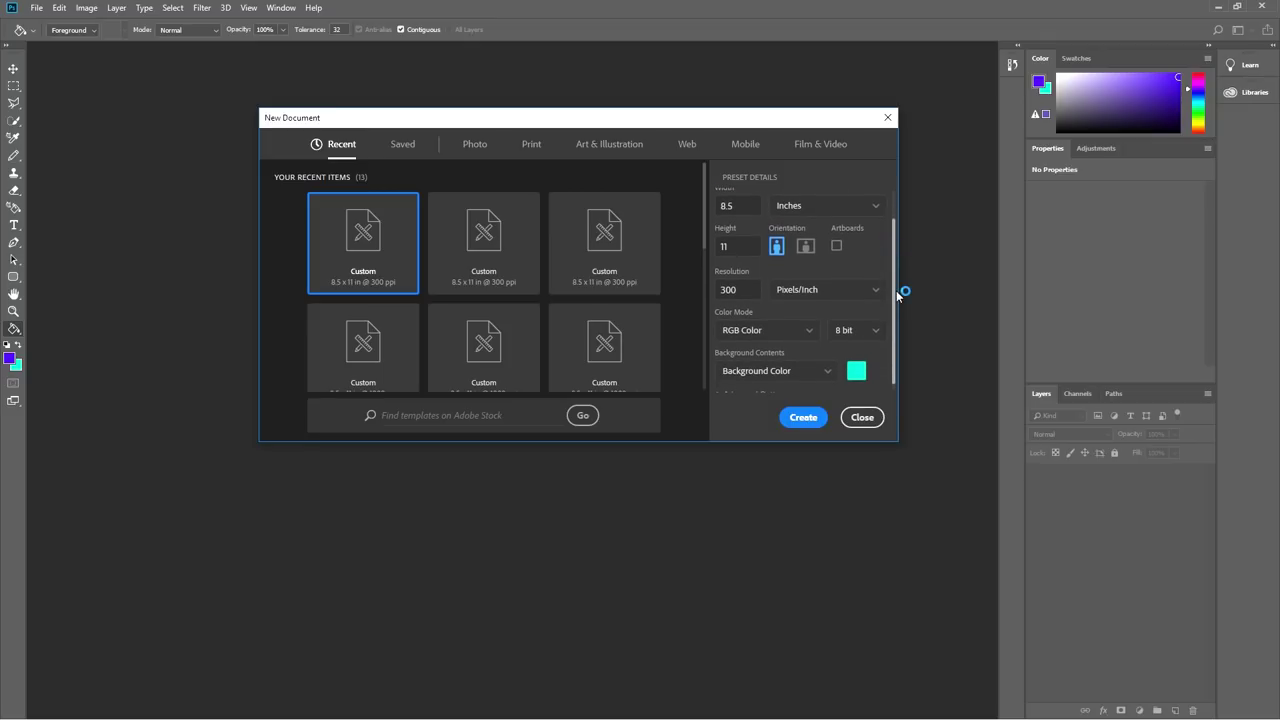
{"action": "left_click", "coordinate": [829, 371]}
{"action": "left_click", "coordinate": [816, 379]}
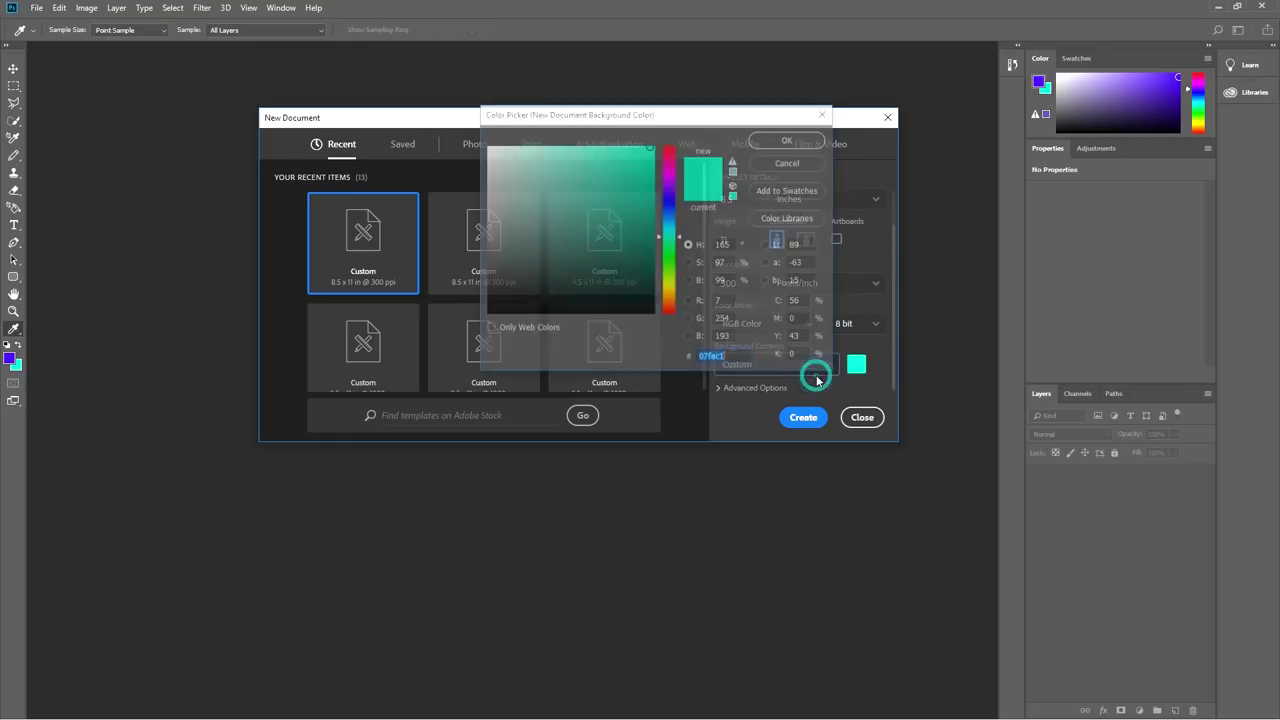
Pick a medium green as the custom background, create the document, then close it.
{"action": "mouse_move", "coordinate": [652, 238]}
{"action": "left_mouse_down"}
{"action": "mouse_move", "coordinate": [631, 289]}
{"action": "mouse_move", "coordinate": [508, 171]}
{"action": "left_mouse_up"}
{"action": "left_click", "coordinate": [670, 259]}
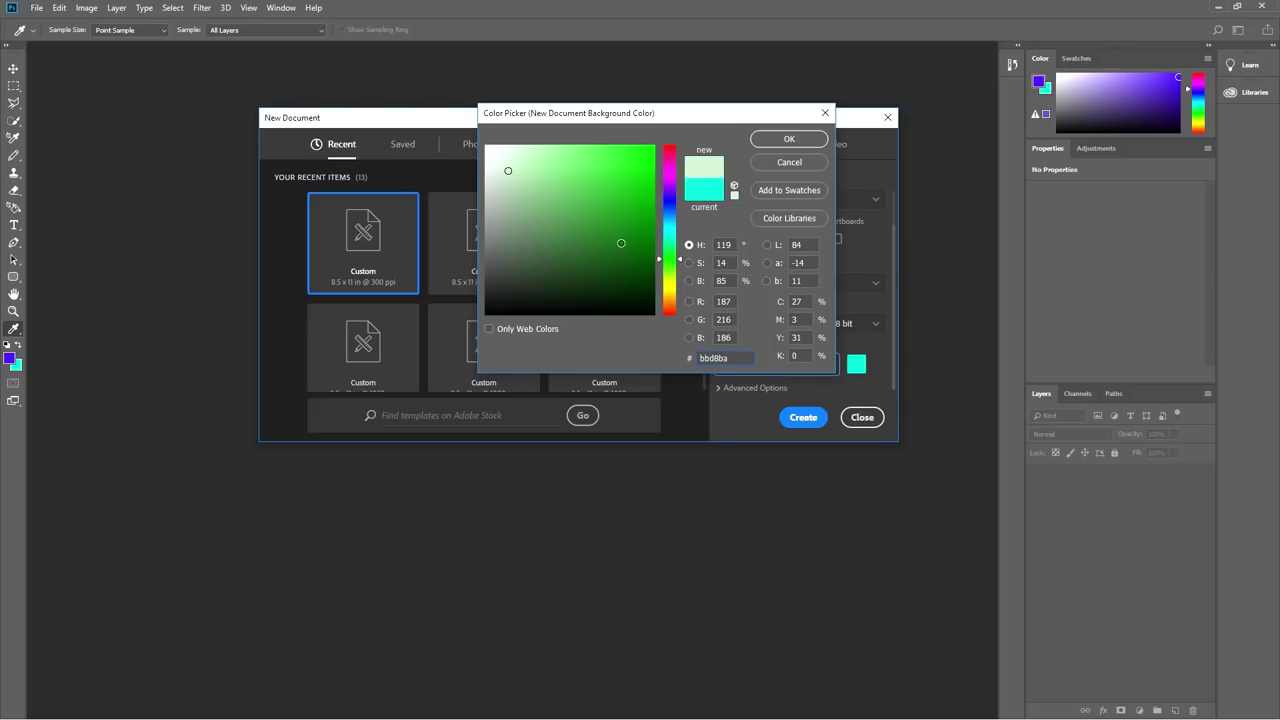
{"action": "left_click", "coordinate": [620, 243]}
{"action": "left_click", "coordinate": [803, 139]}
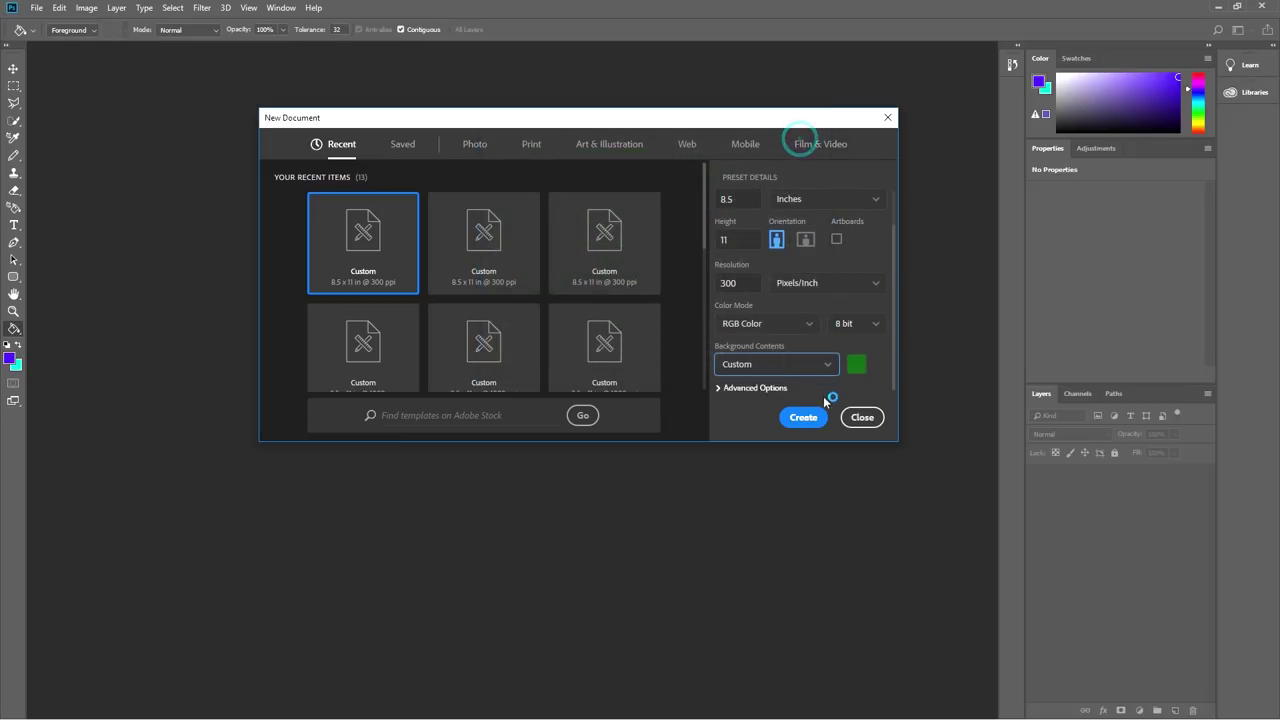
{"action": "left_click", "coordinate": [810, 419]}
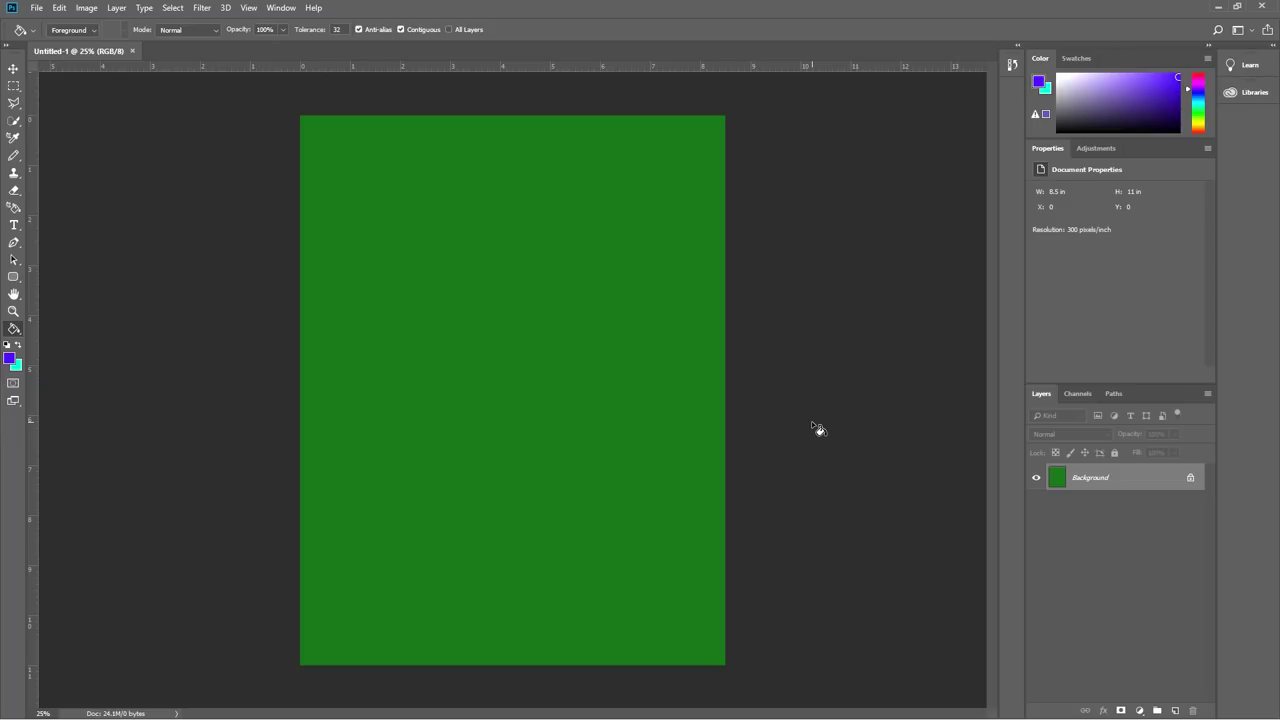
{"action": "key", "text": "ctrl+w"}
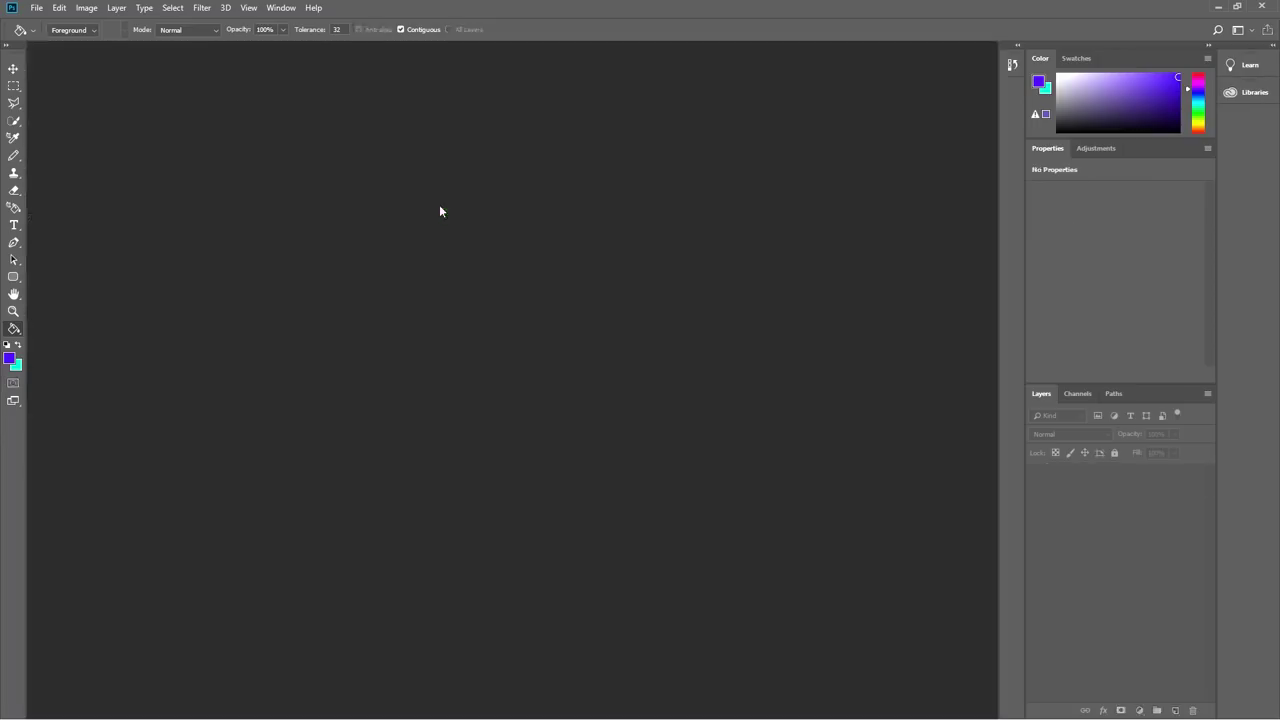
Start a new 8.5 × 11 in, 300 ppi document and expand its Advanced Options.
{"action": "left_click", "coordinate": [36, 8]}
{"action": "left_click", "coordinate": [50, 25]}
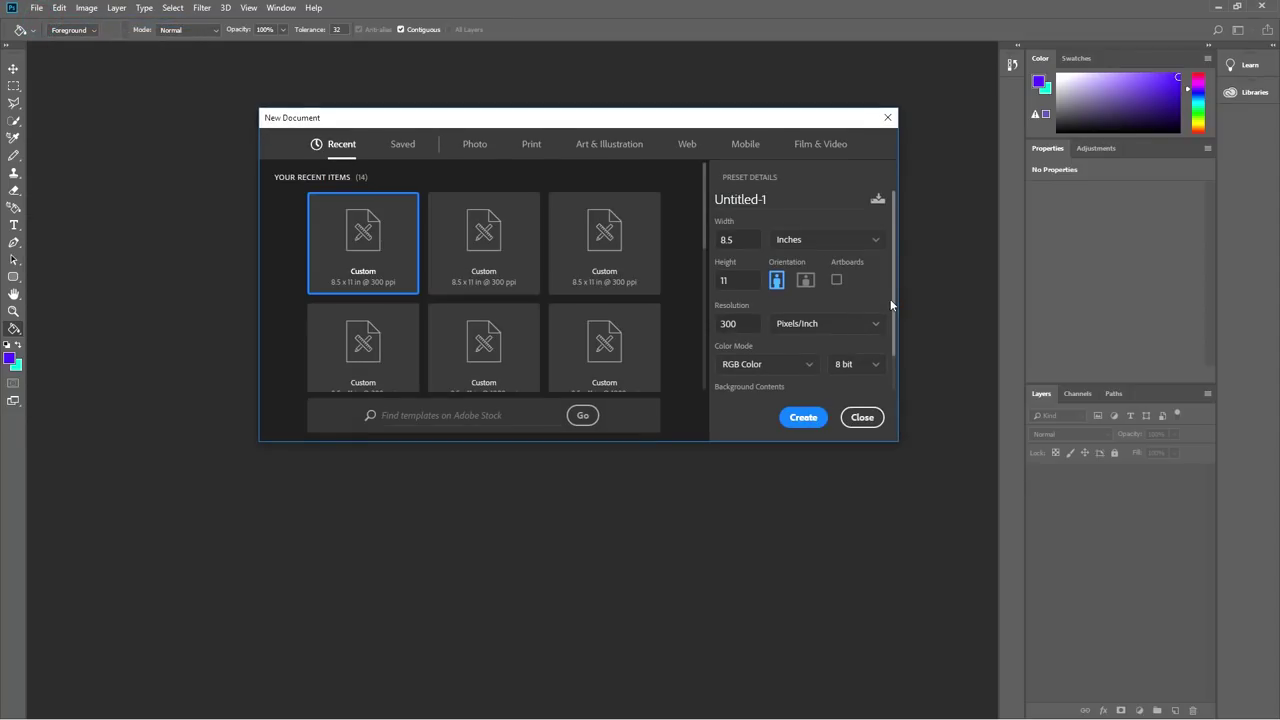
{"action": "left_click_drag", "start_coordinate": [893, 303], "coordinate": [900, 342]}
{"action": "left_click", "coordinate": [776, 390]}
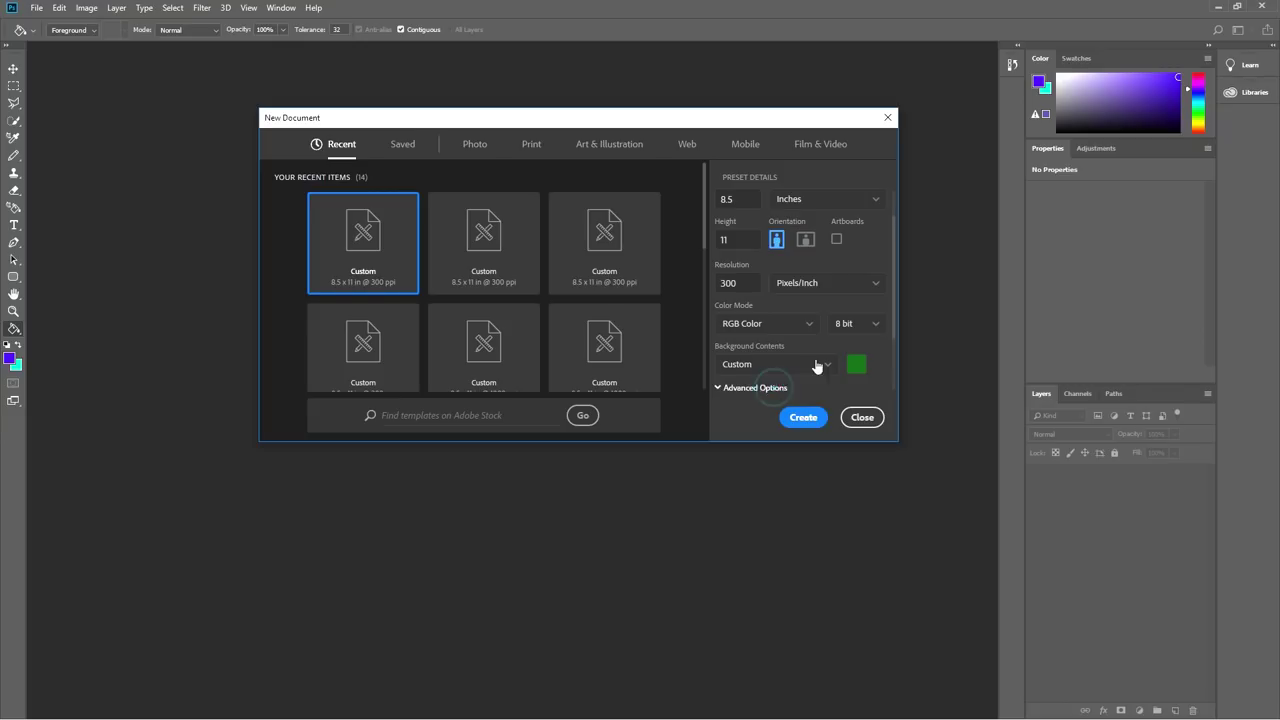
{"action": "left_click_drag", "start_coordinate": [896, 309], "coordinate": [898, 373]}
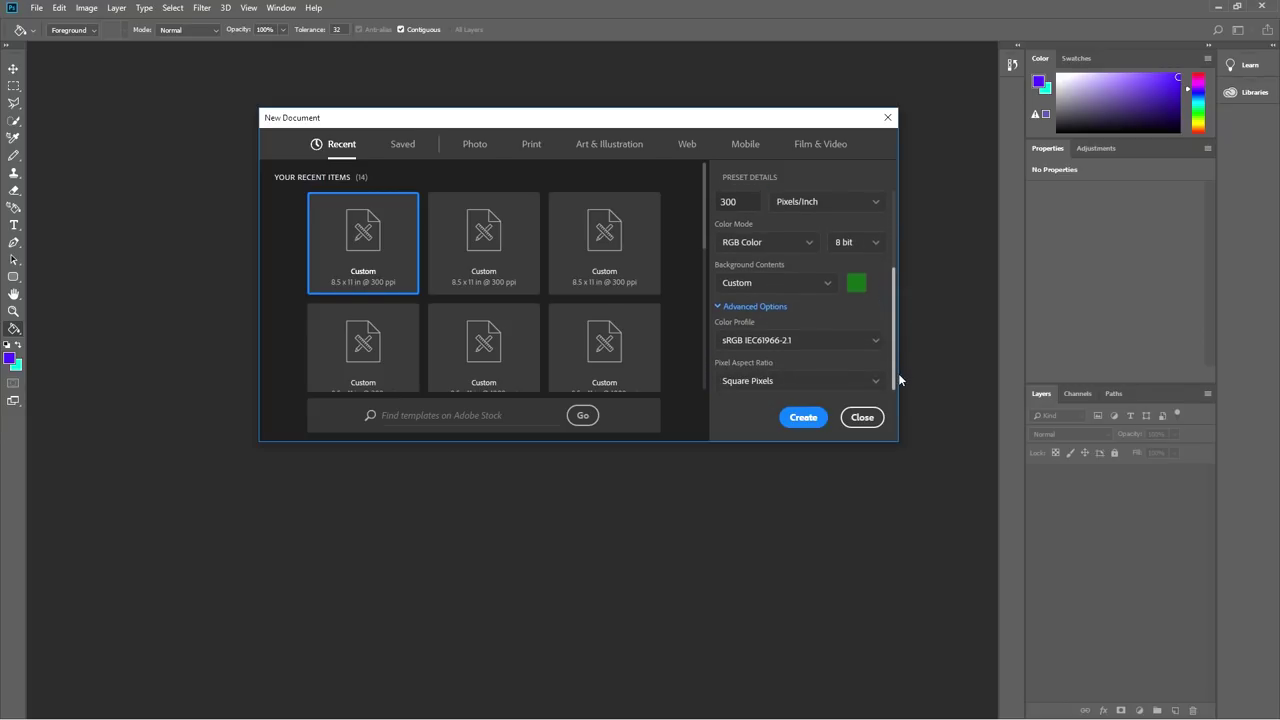
Keep the sRGB IEC61966-2.1 colour profile and Square Pixels aspect ratio, then collapse Advanced Options.
{"action": "left_click", "coordinate": [872, 343]}
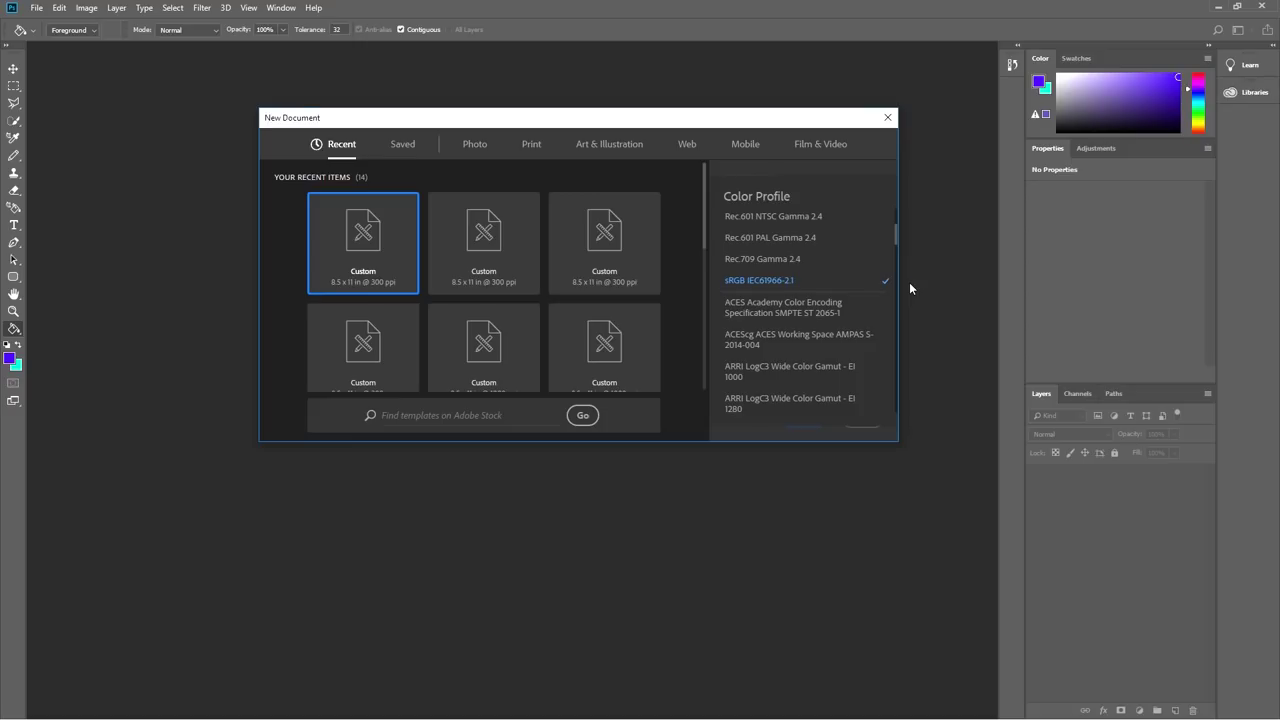
{"action": "left_click", "coordinate": [744, 283]}
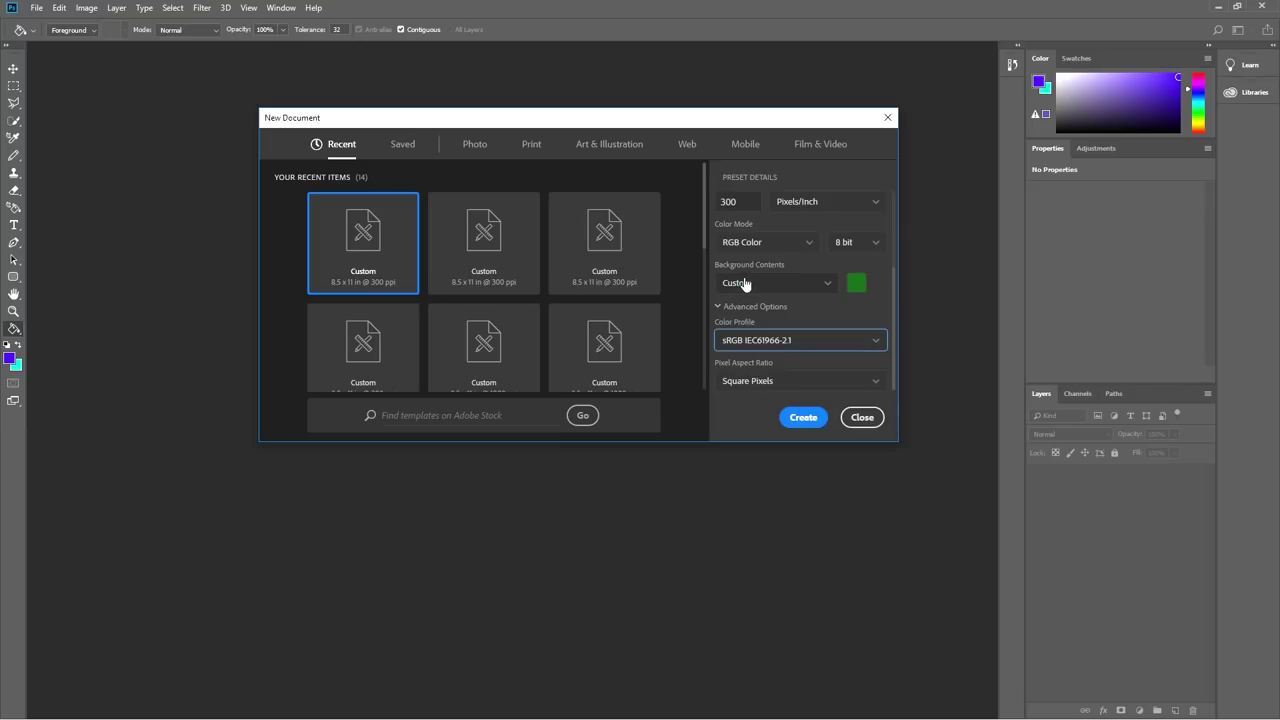
{"action": "left_click", "coordinate": [849, 390]}
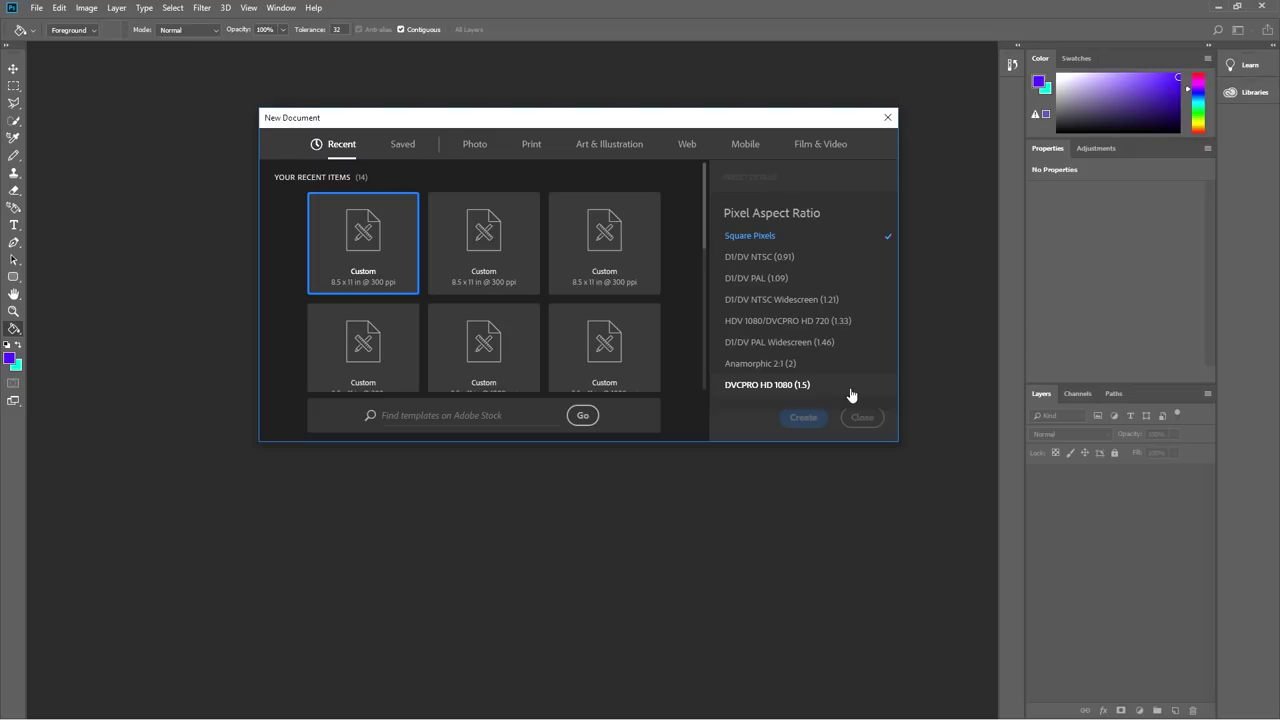
{"action": "key", "text": "Escape"}
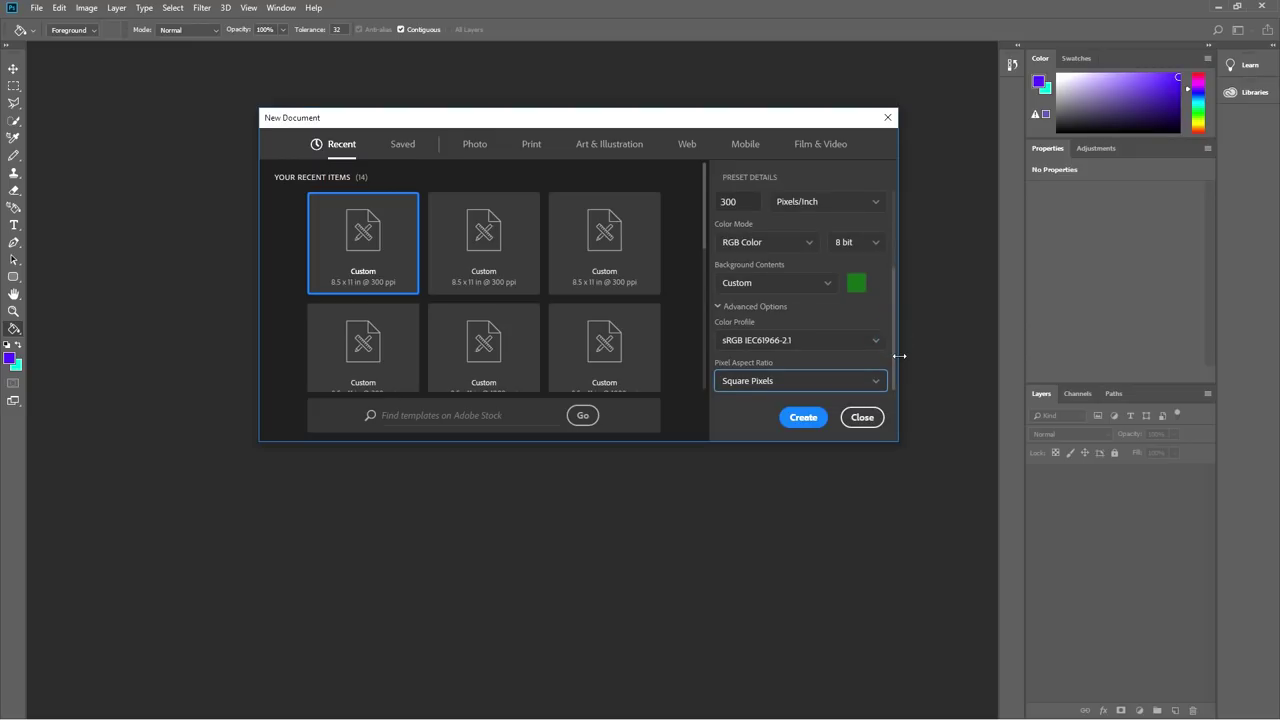
{"action": "scroll", "coordinate": [897, 356], "scroll_direction": "up", "scroll_amount": 2}
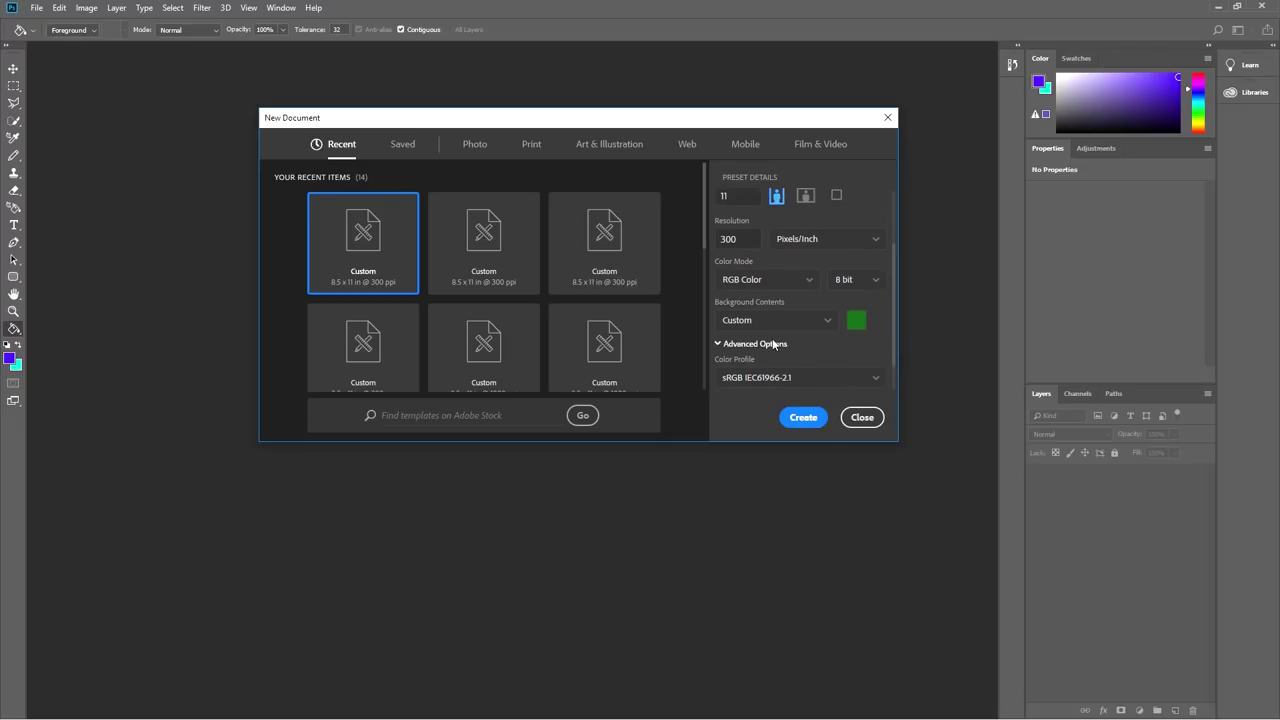
{"action": "left_click", "coordinate": [774, 344]}
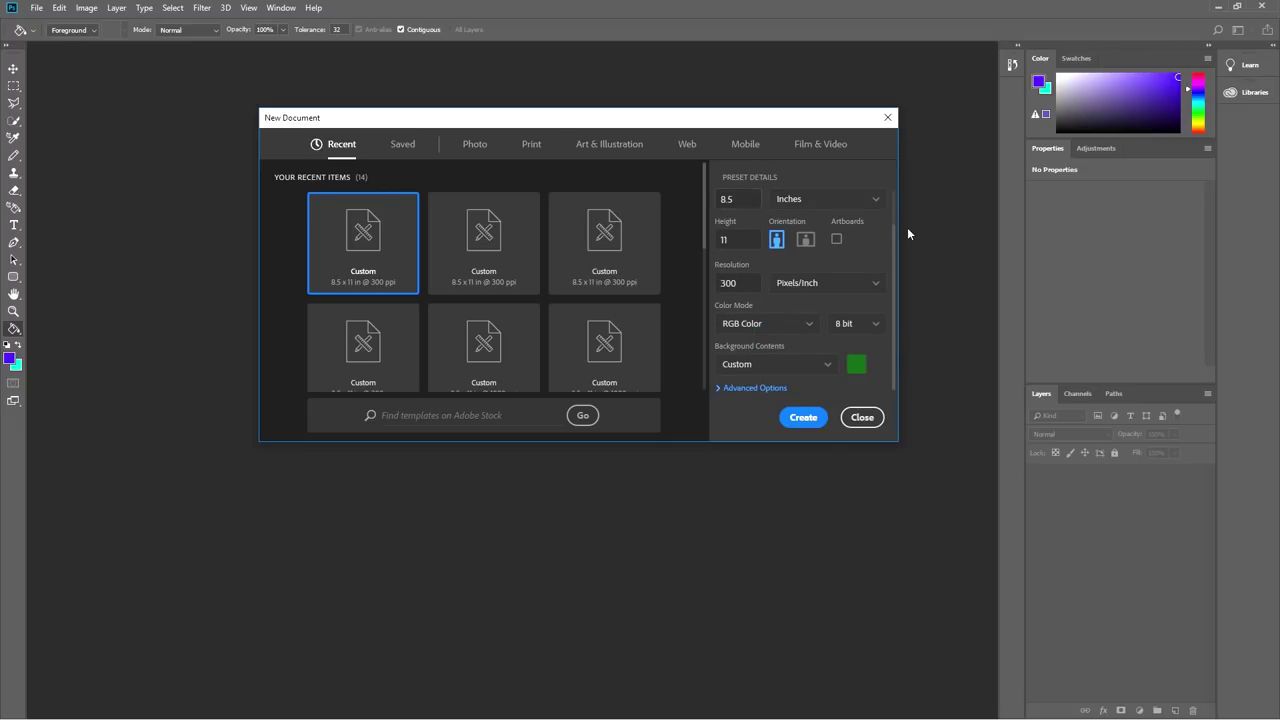
{"action": "scroll", "coordinate": [890, 218], "scroll_direction": "up", "scroll_amount": 1}
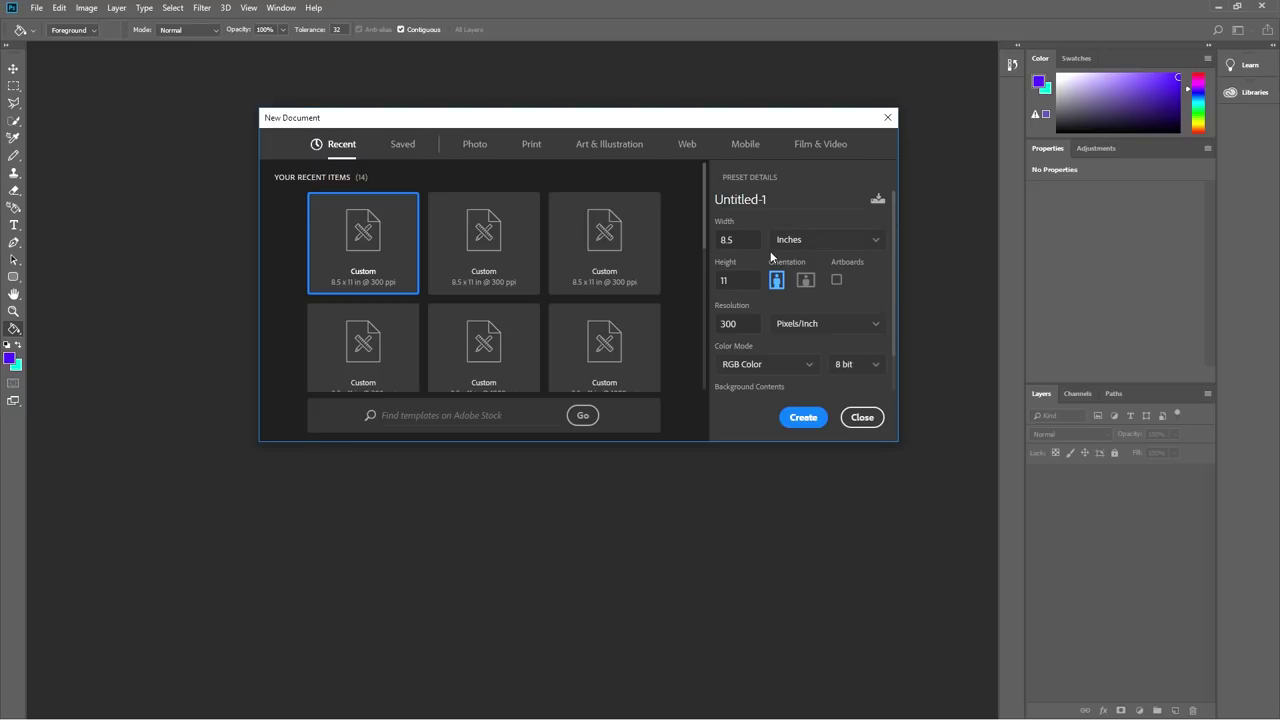
Try the Letter and Custom 1280 × 720 presets, settling on Default Photoshop Size (7 × 5 in, 300 ppi).
{"action": "left_click_drag", "start_coordinate": [707, 237], "coordinate": [714, 323]}
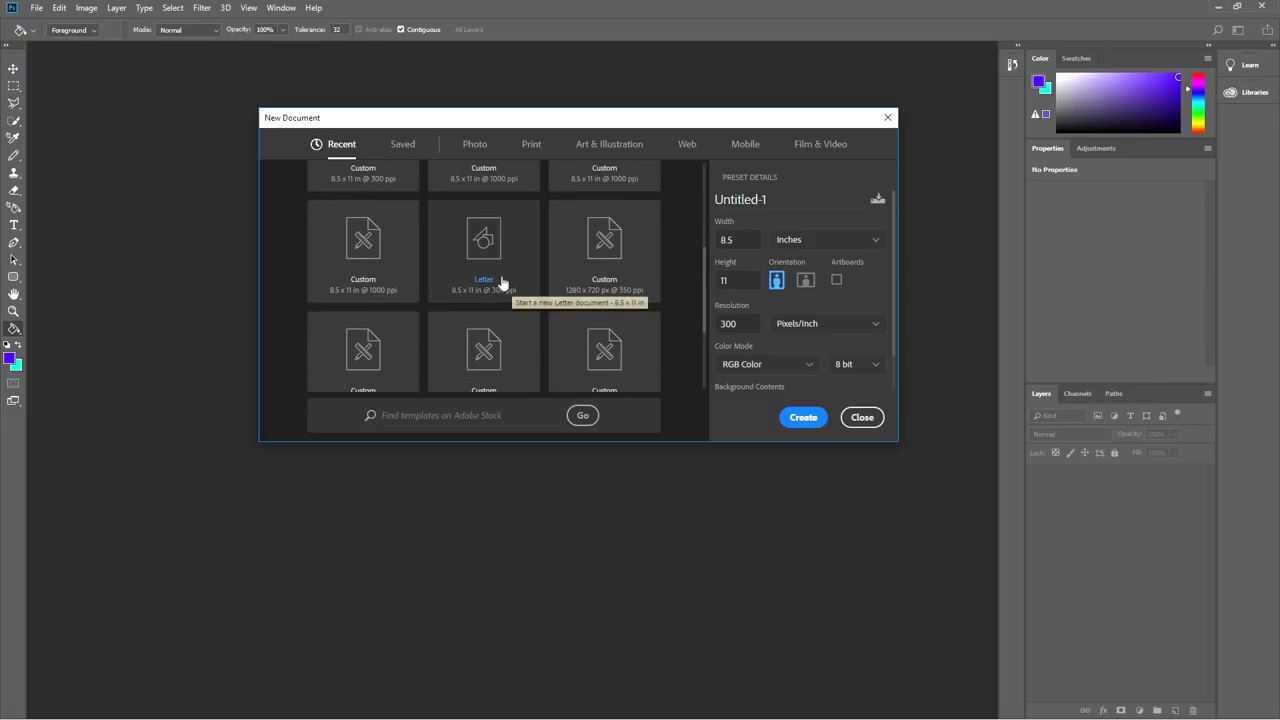
{"action": "left_click", "coordinate": [455, 244]}
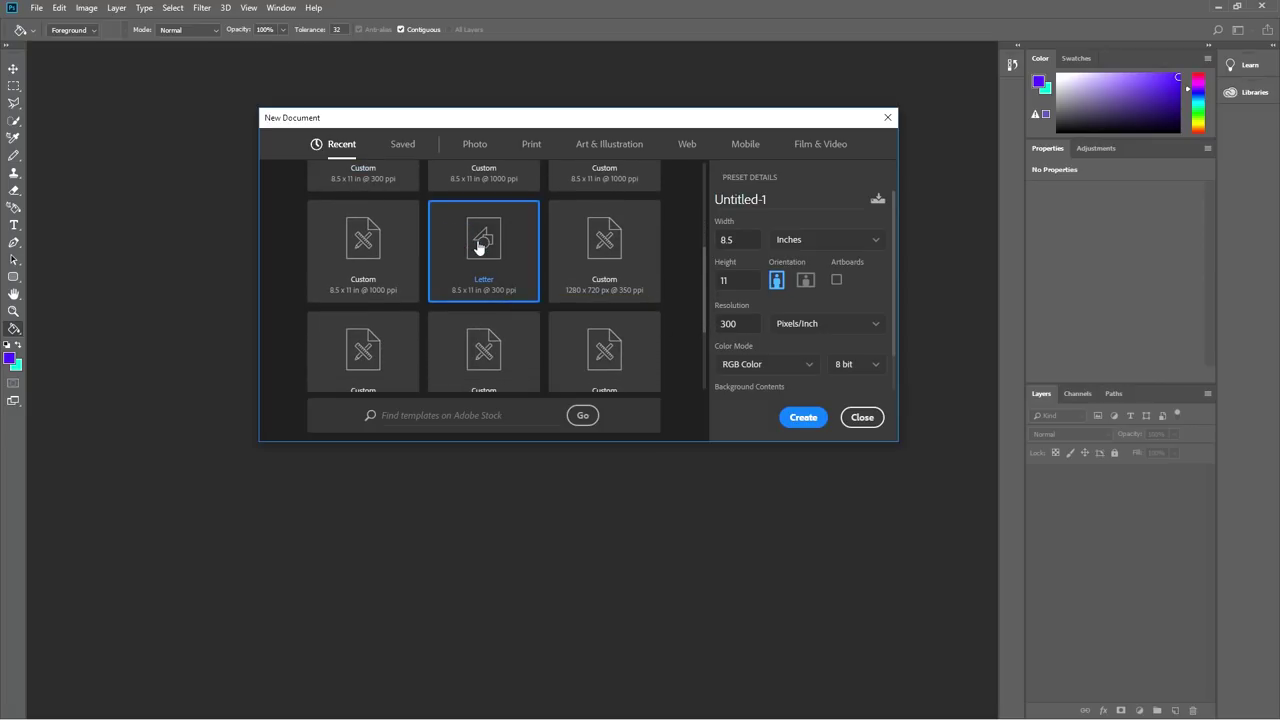
{"action": "left_click", "coordinate": [619, 274]}
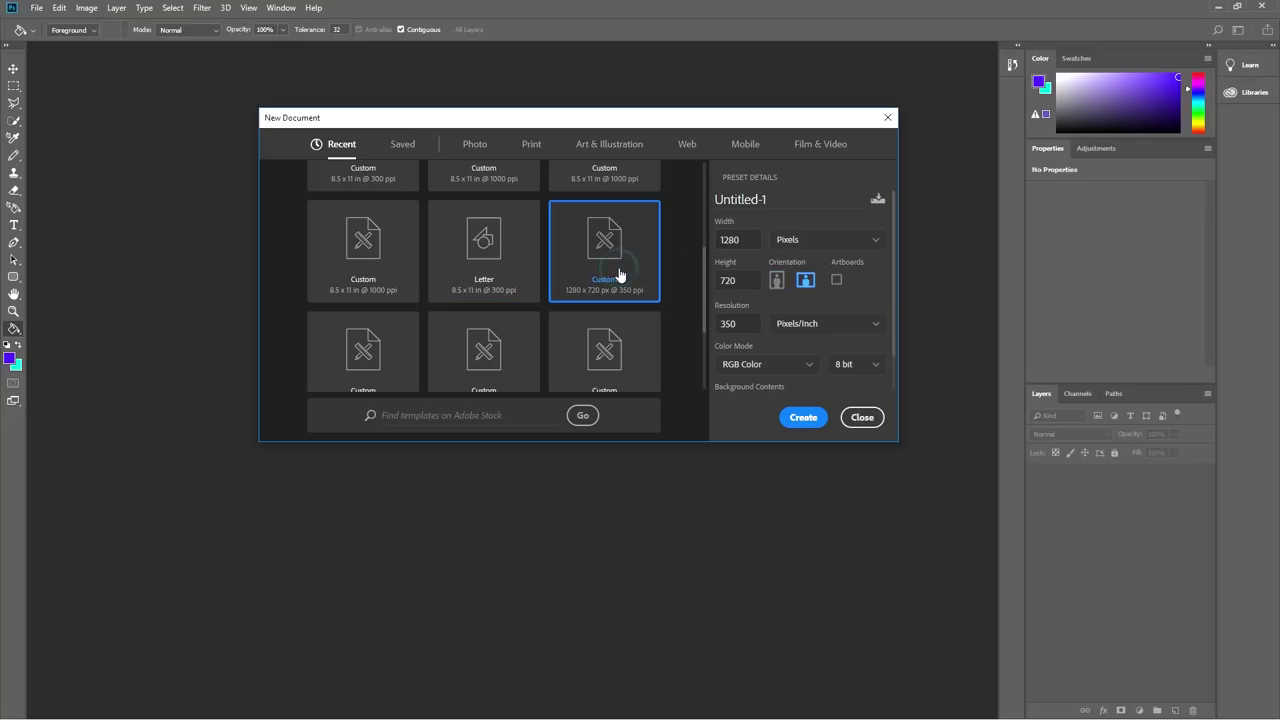
{"action": "scroll", "coordinate": [480, 318], "scroll_direction": "down", "scroll_amount": 3}
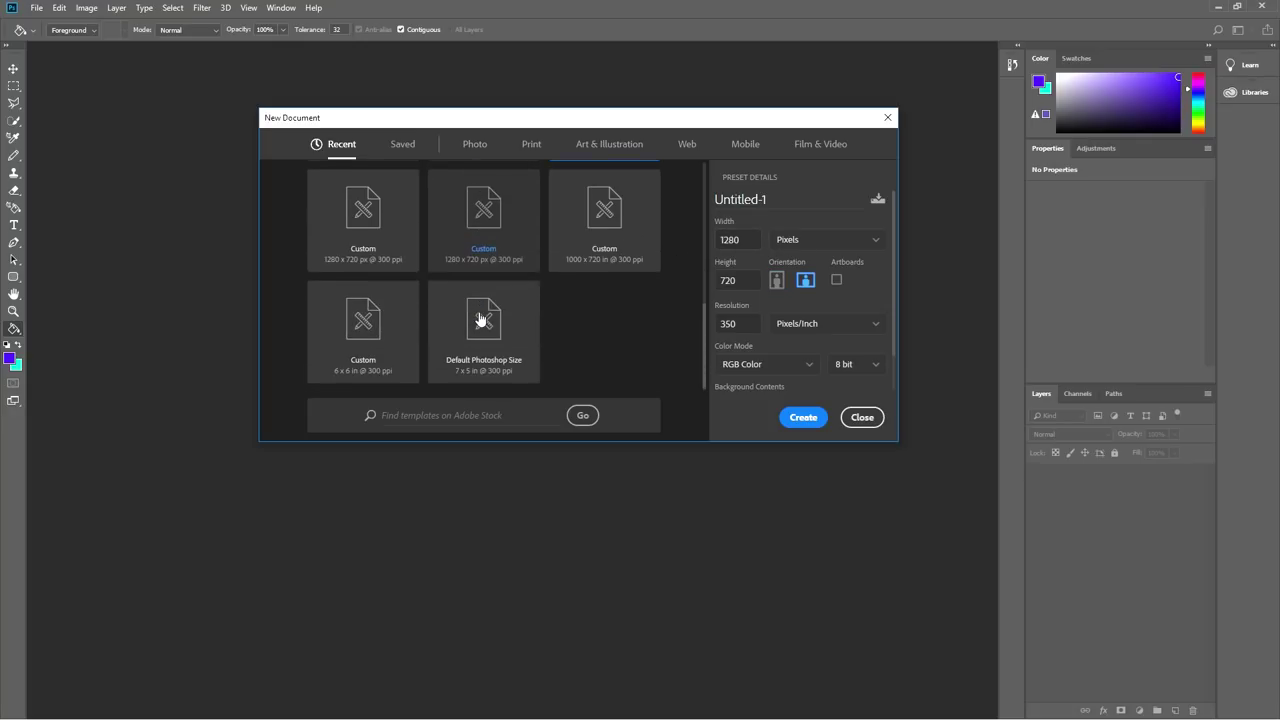
{"action": "left_click", "coordinate": [531, 356]}
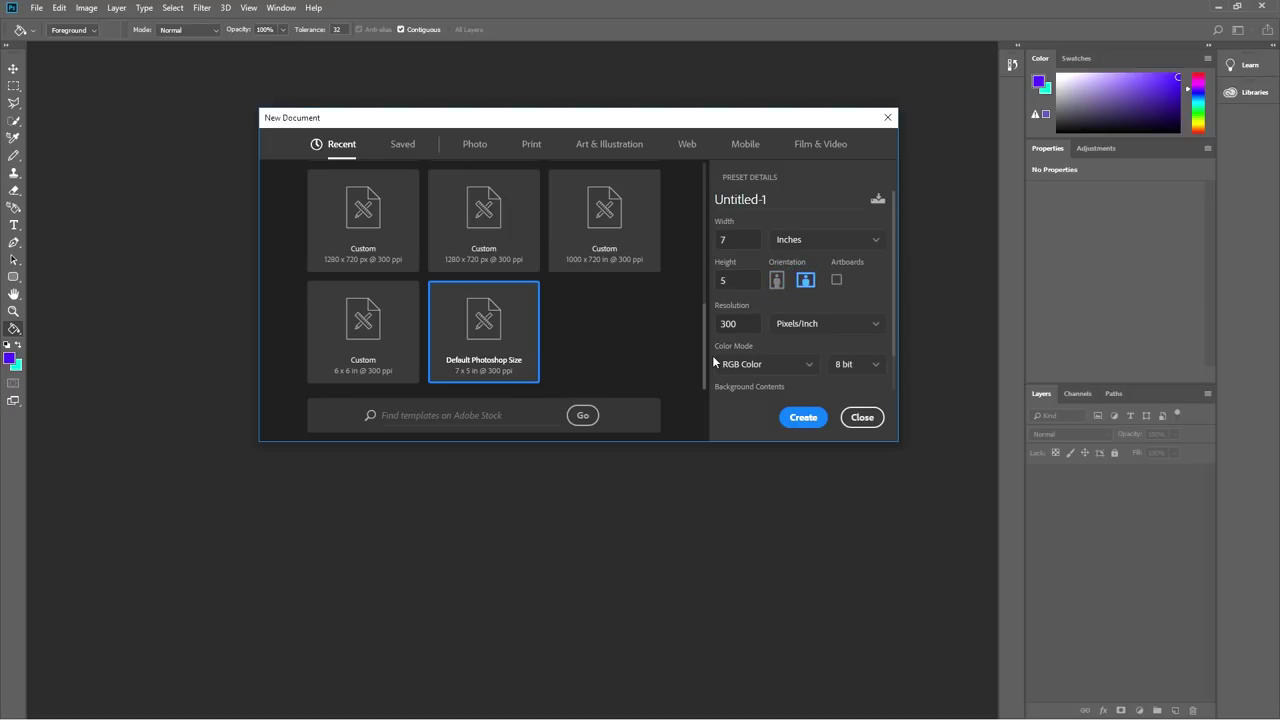
{"action": "left_click_drag", "start_coordinate": [705, 362], "coordinate": [707, 214]}
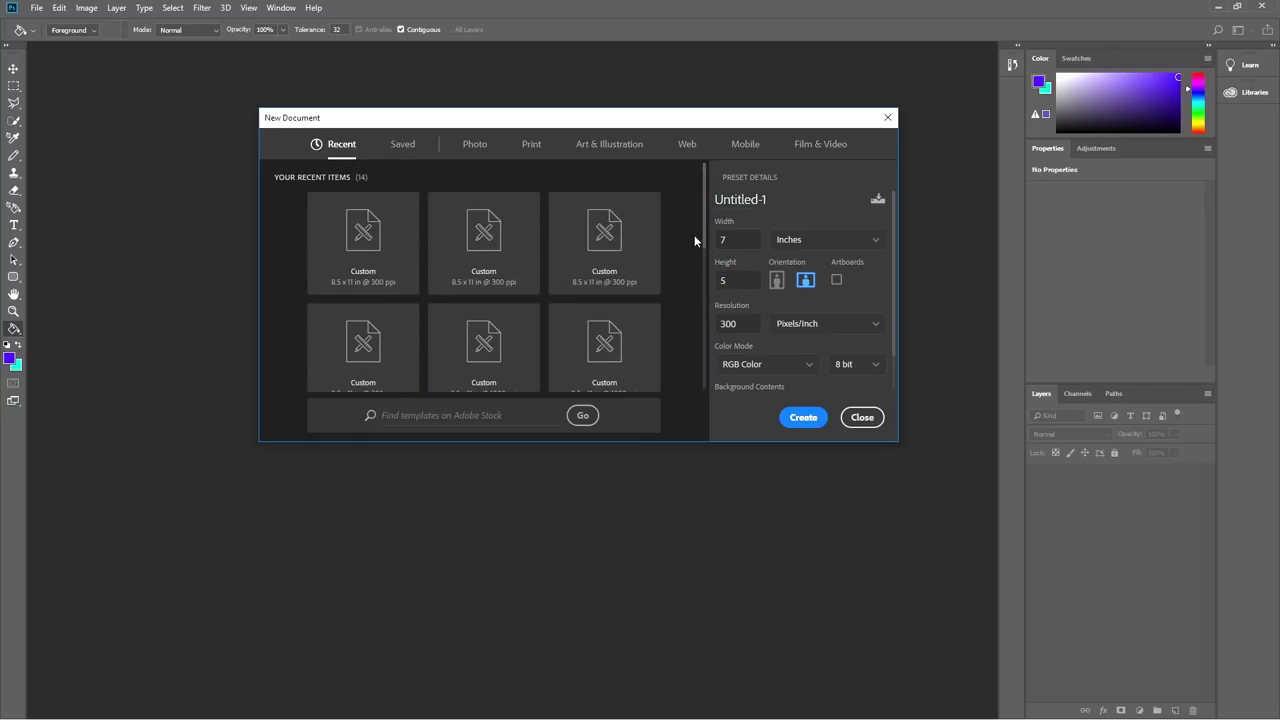
{"action": "left_click", "coordinate": [749, 282]}
Browse the Photo and Print presets and pick the A3 paper preset.
{"action": "left_click", "coordinate": [472, 147]}
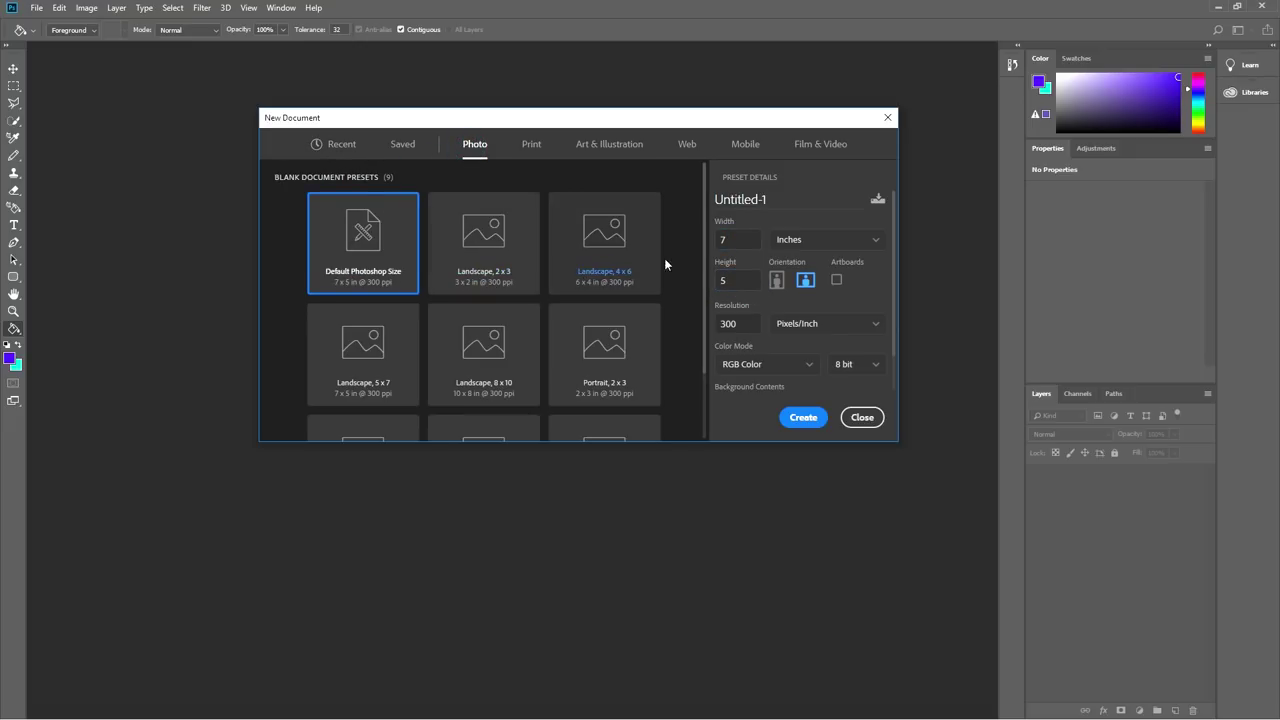
{"action": "left_click_drag", "start_coordinate": [702, 269], "coordinate": [701, 363]}
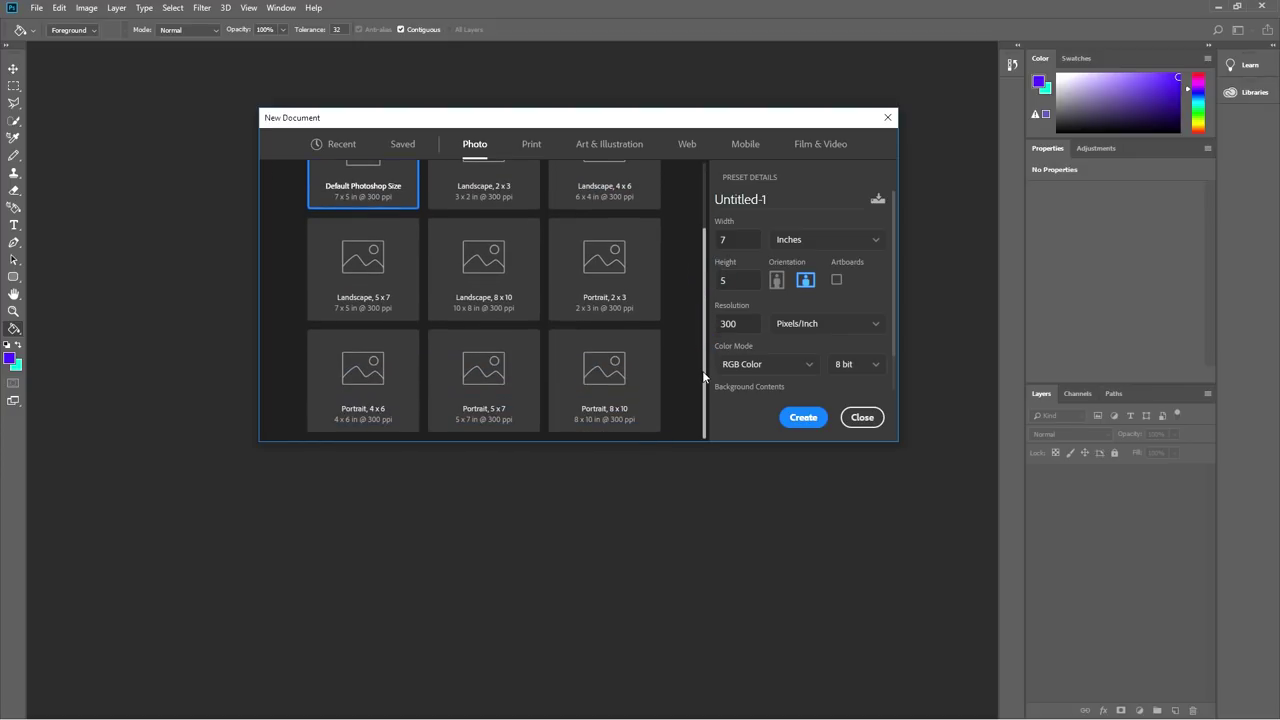
{"action": "scroll", "coordinate": [705, 365], "scroll_direction": "up", "scroll_amount": 2}
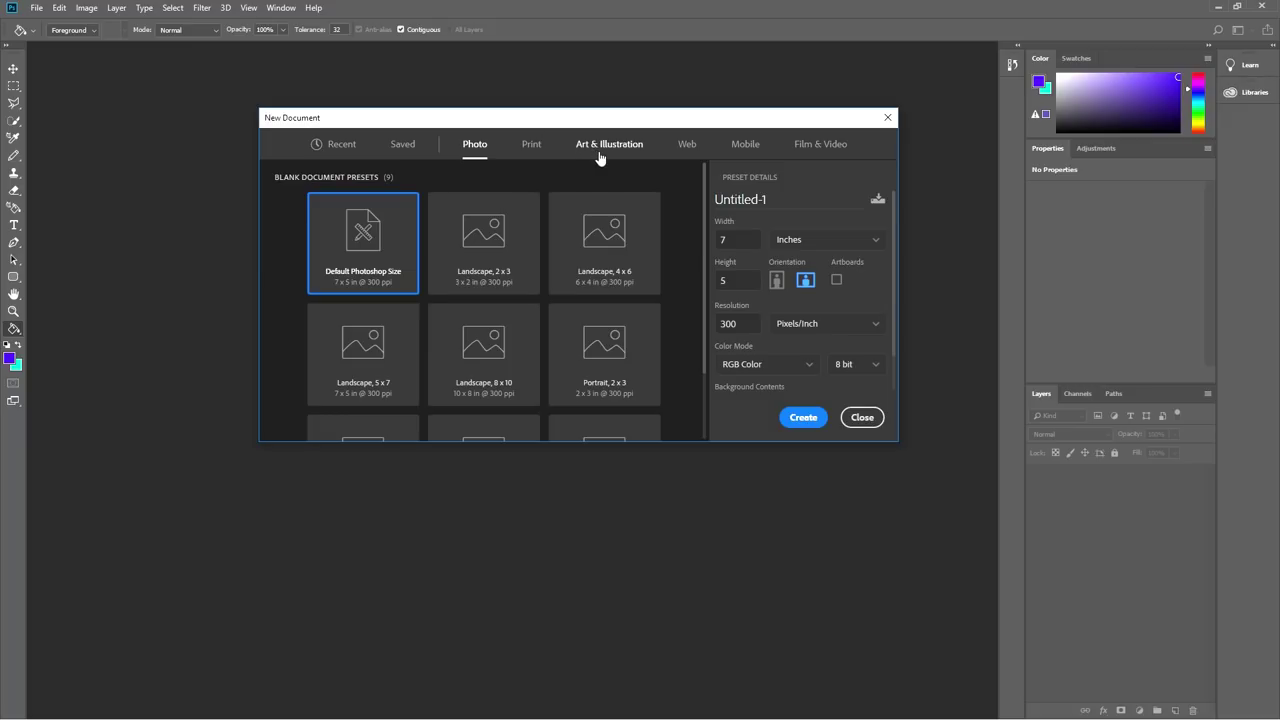
{"action": "left_click", "coordinate": [531, 144]}
{"action": "mouse_move", "coordinate": [700, 240]}
{"action": "left_mouse_down"}
{"action": "mouse_move", "coordinate": [700, 417]}
{"action": "mouse_move", "coordinate": [684, 259]}
{"action": "left_mouse_up"}
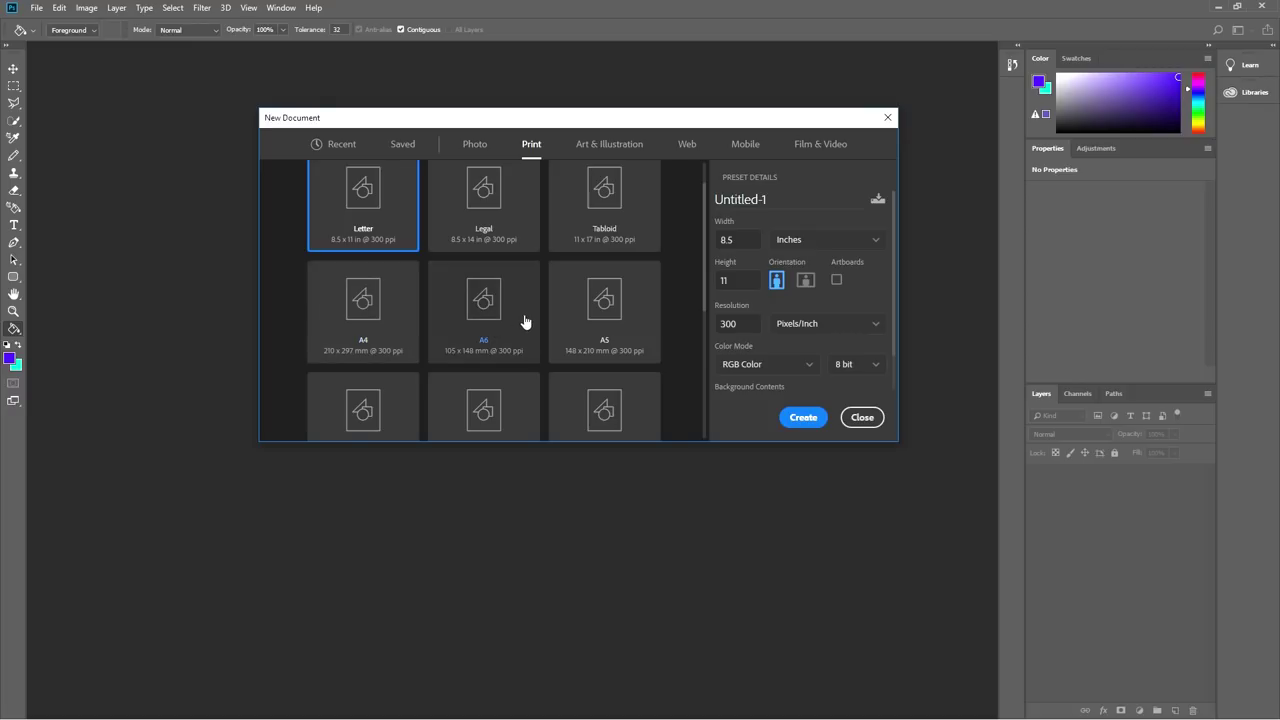
{"action": "left_click_drag", "start_coordinate": [705, 286], "coordinate": [692, 320]}
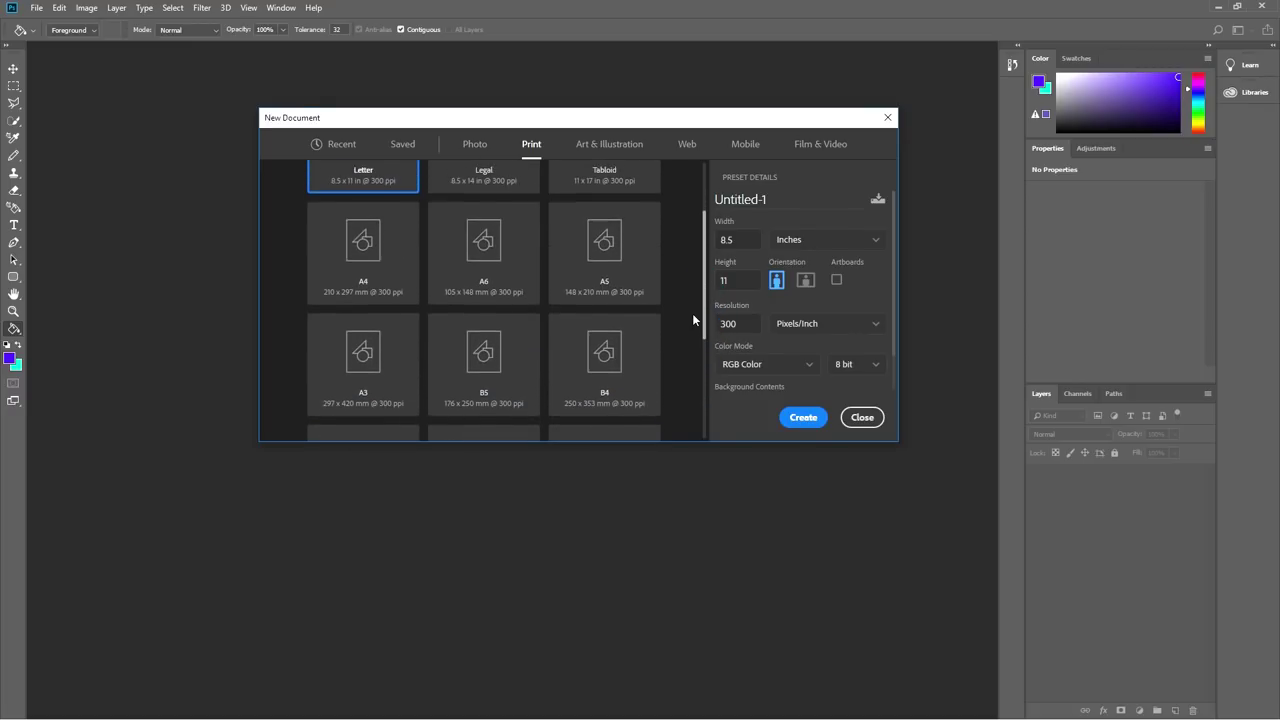
{"action": "scroll", "coordinate": [692, 318], "scroll_direction": "down", "scroll_amount": 1}
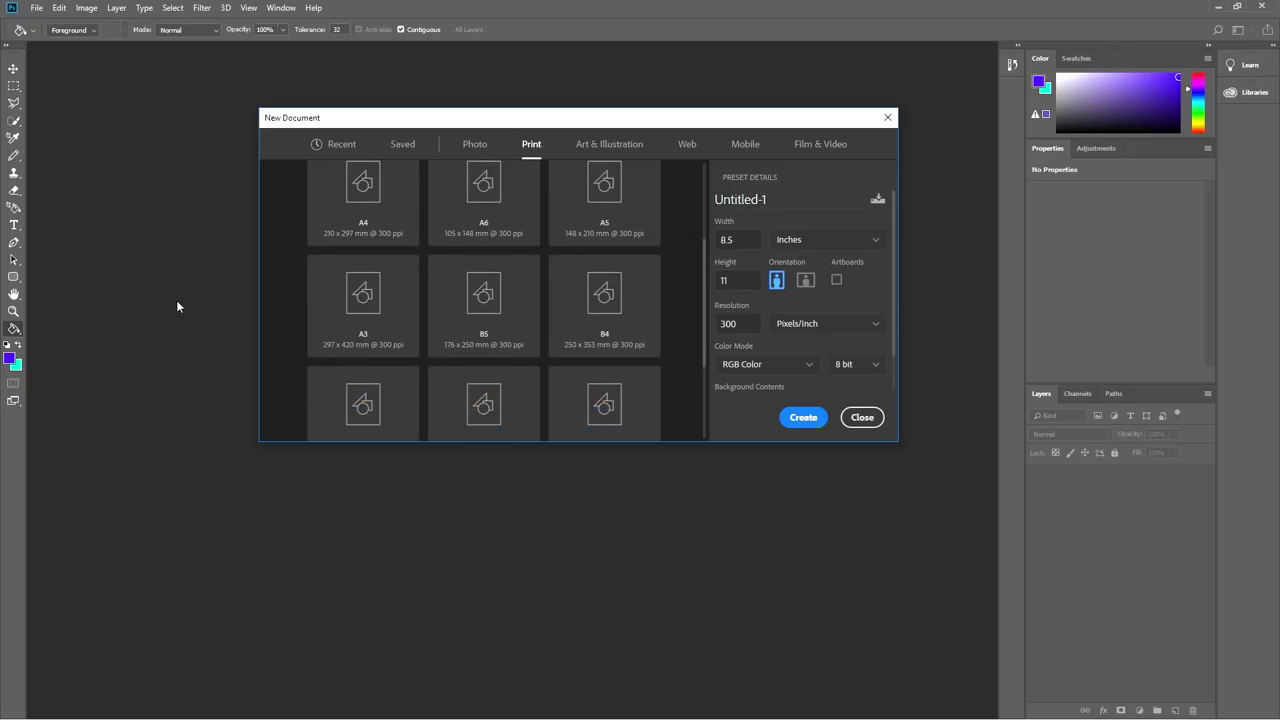
{"action": "left_click", "coordinate": [336, 313]}
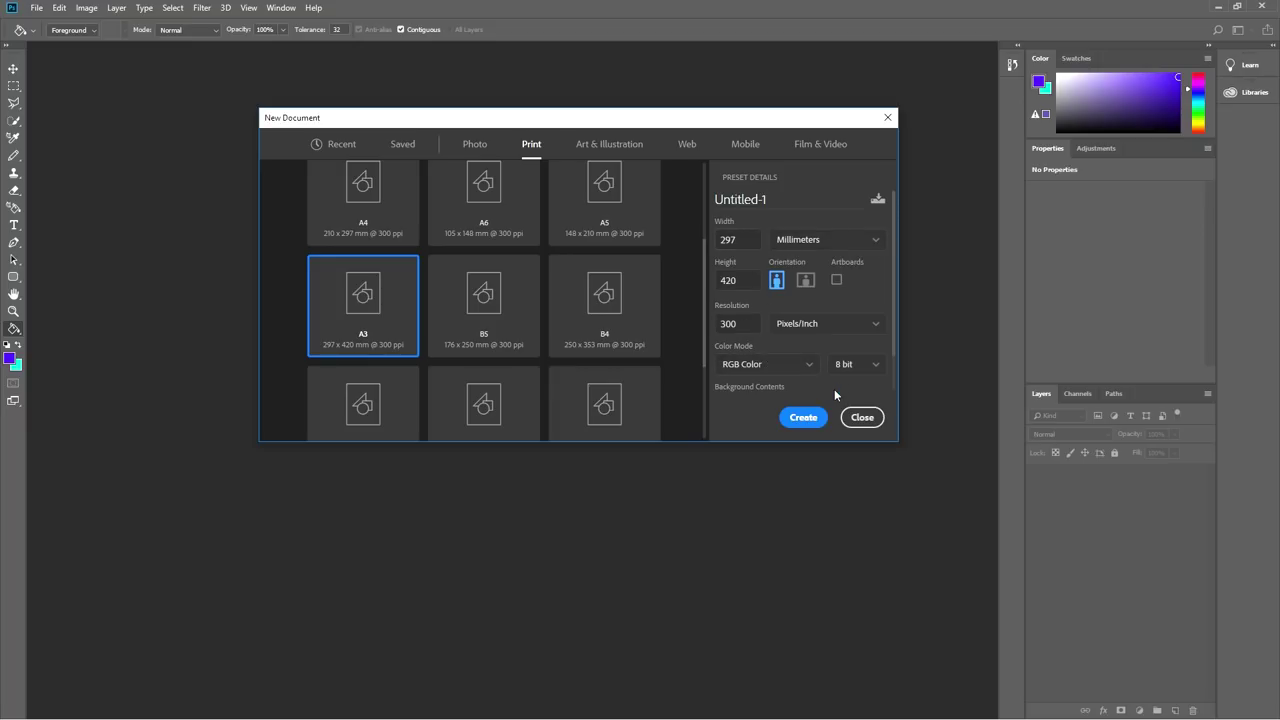
Set the width to 1000 with inches as units, then view the Art & Illustration presets.
{"action": "left_click_drag", "start_coordinate": [702, 291], "coordinate": [706, 210]}
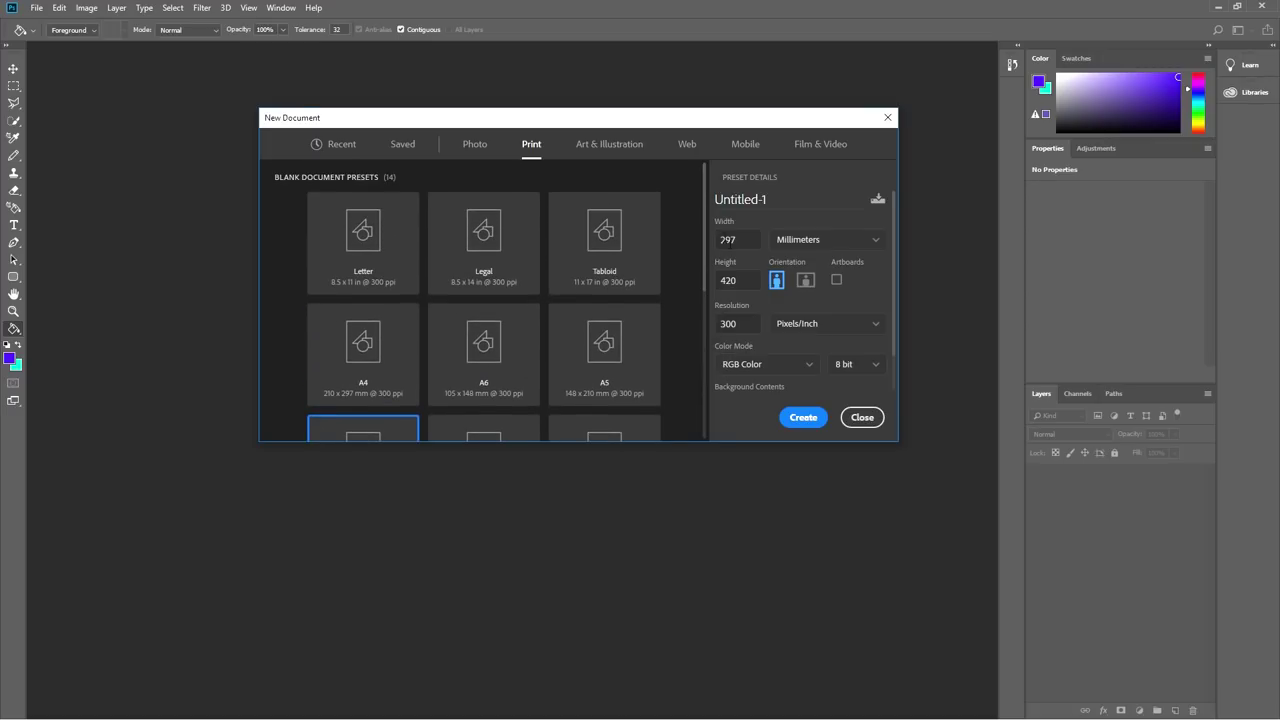
{"action": "double_click", "coordinate": [740, 242]}
{"action": "key", "text": "BackSpace"}
{"action": "type", "text": "1000"}
{"action": "key", "text": "Tab"}
{"action": "left_click", "coordinate": [815, 253]}
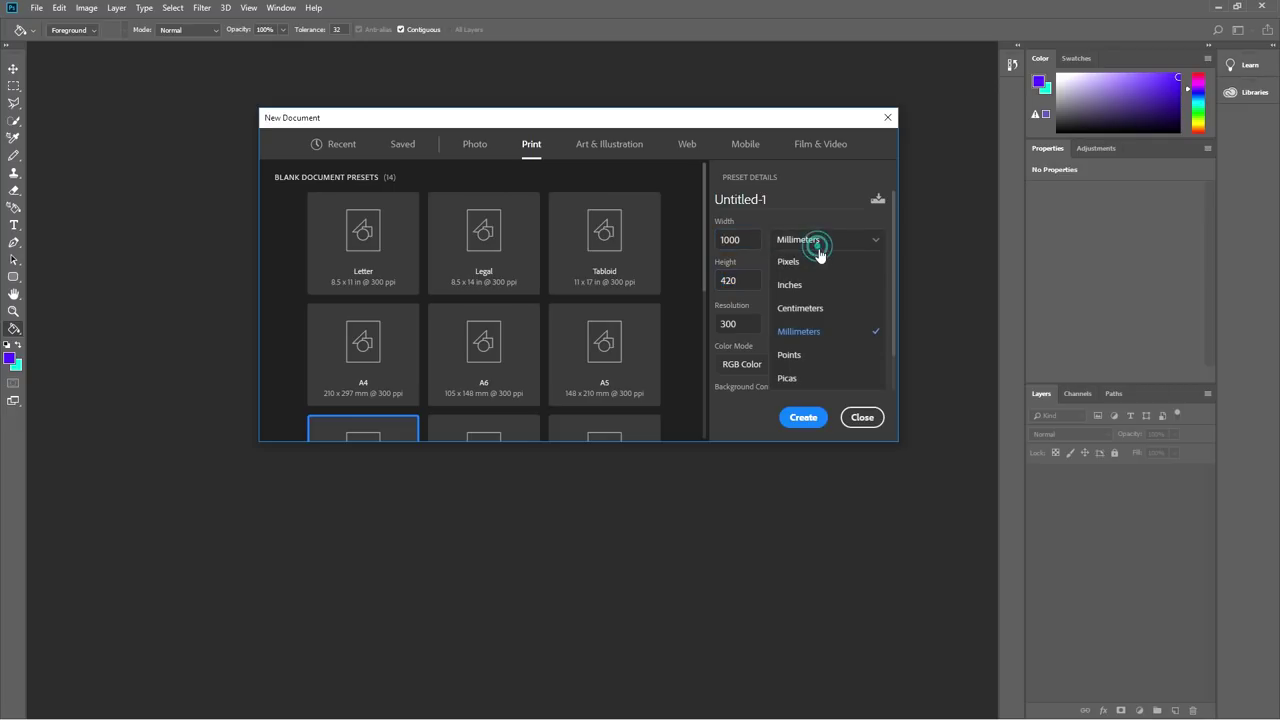
{"action": "left_click", "coordinate": [831, 286]}
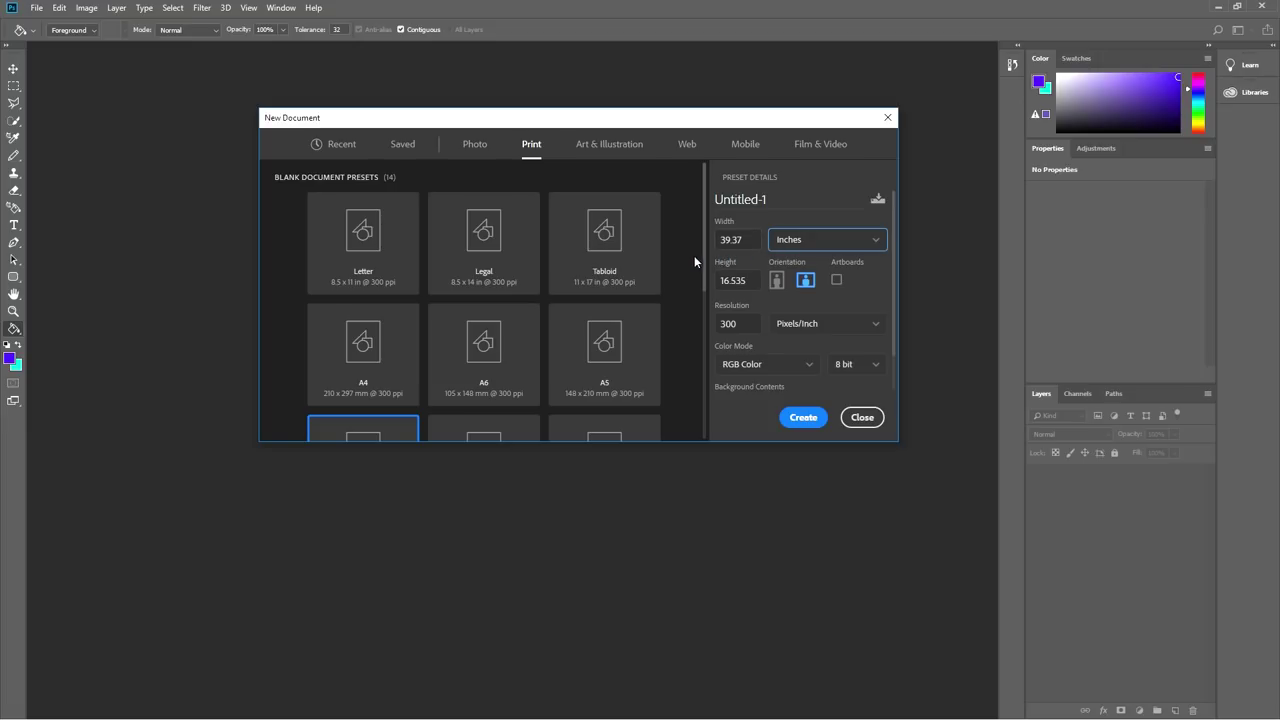
{"action": "left_click", "coordinate": [638, 150]}
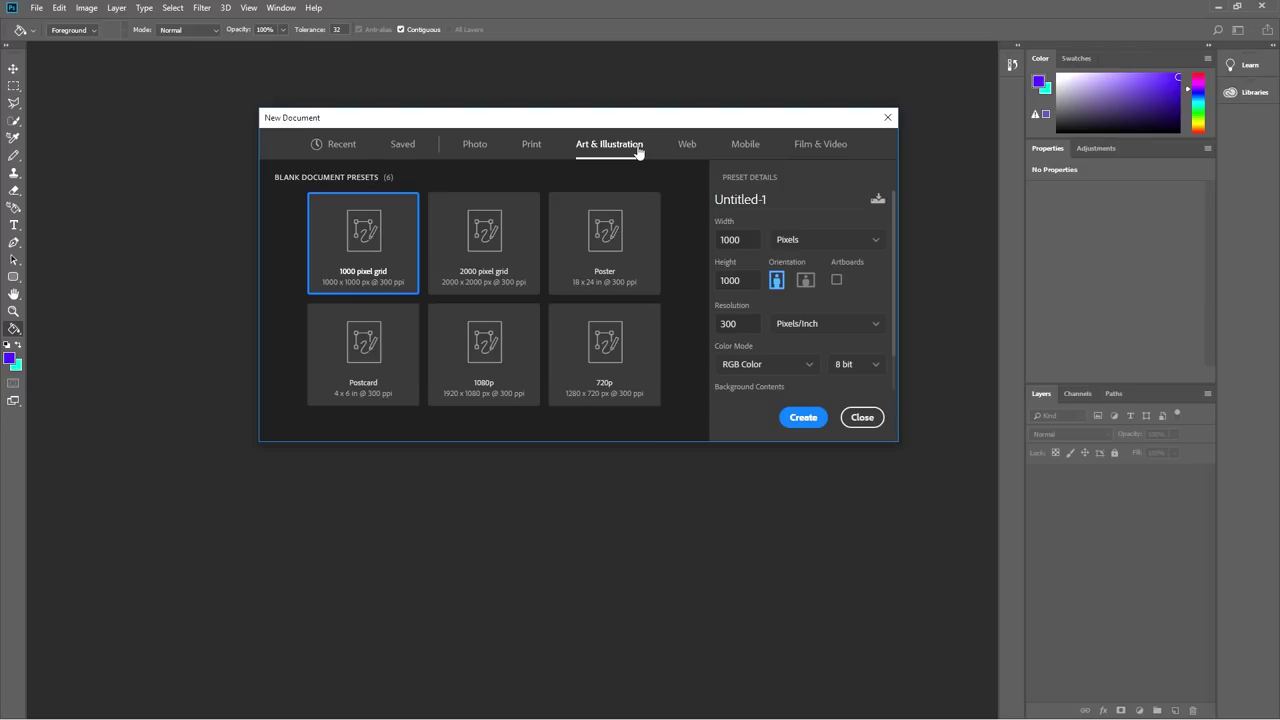
Browse the Web and Mobile presets, ending on Film & Video with HDTV 1080p (1920 × 1080, 72 ppi).
{"action": "left_click", "coordinate": [683, 146]}
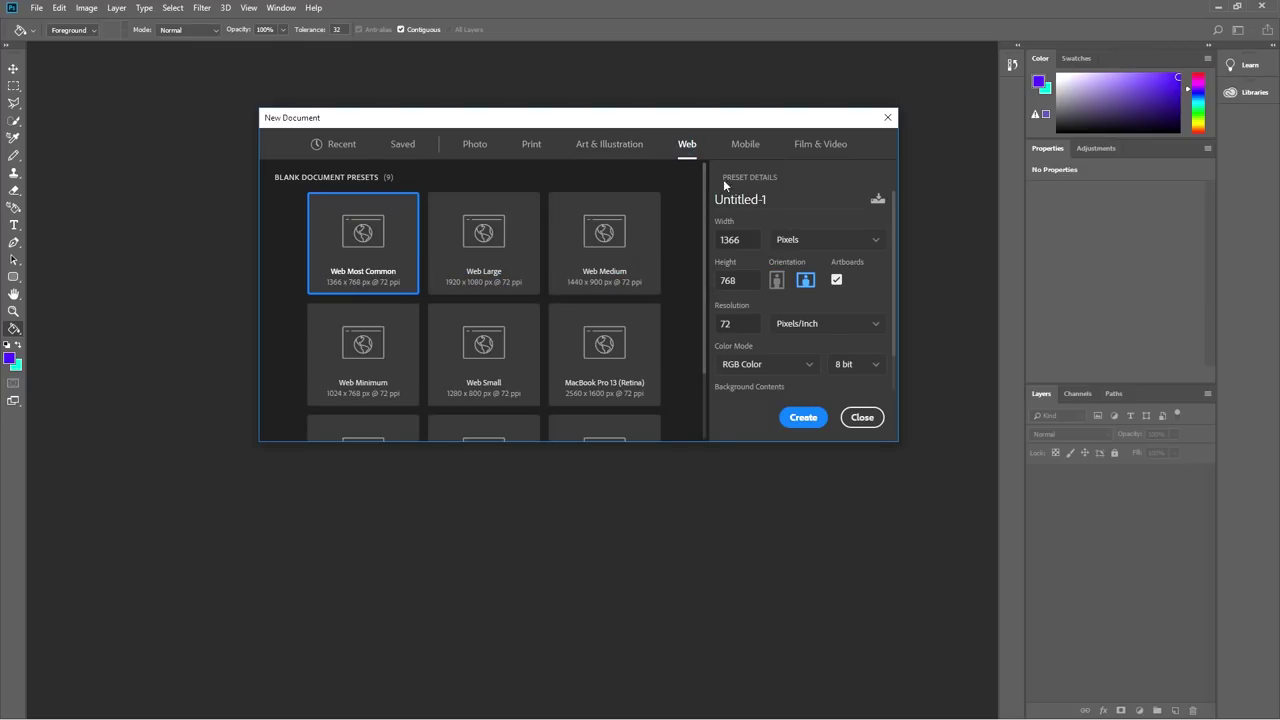
{"action": "left_click", "coordinate": [744, 146]}
{"action": "mouse_move", "coordinate": [702, 221]}
{"action": "left_mouse_down"}
{"action": "mouse_move", "coordinate": [706, 264]}
{"action": "mouse_move", "coordinate": [708, 228]}
{"action": "left_mouse_up"}
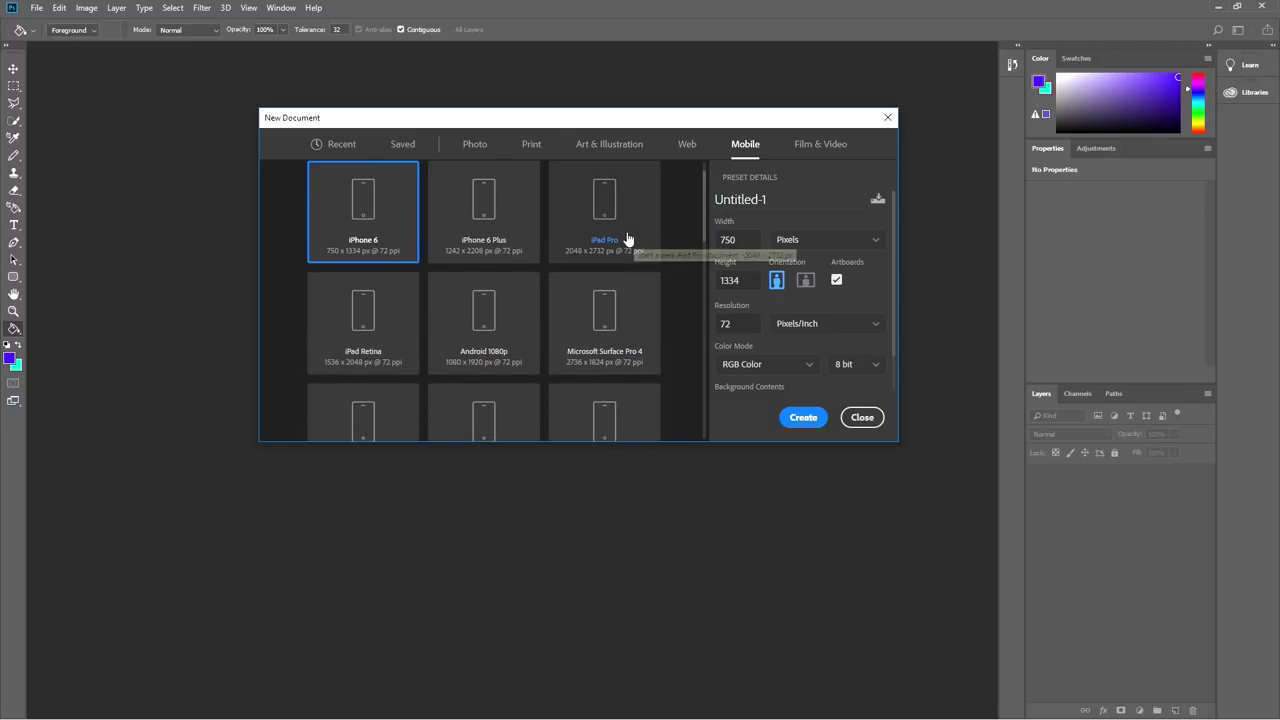
{"action": "left_click_drag", "start_coordinate": [706, 213], "coordinate": [722, 387]}
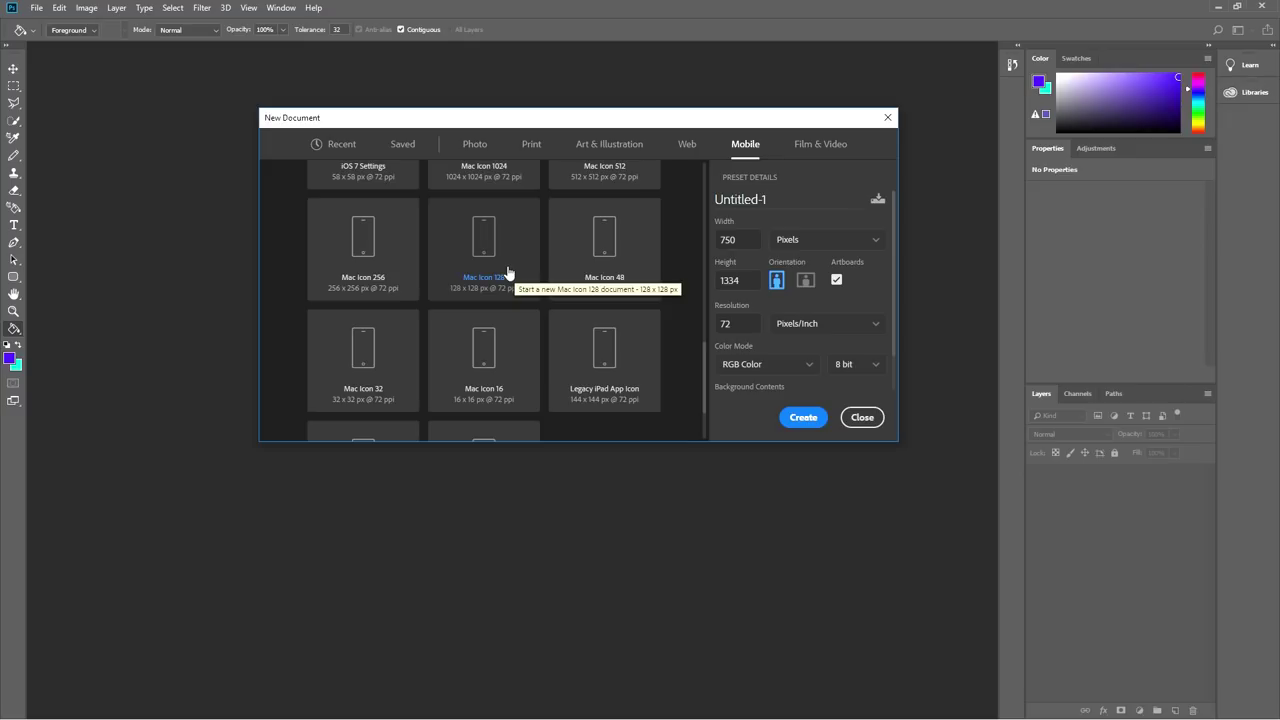
{"action": "scroll", "coordinate": [390, 300], "scroll_direction": "down", "scroll_amount": 2}
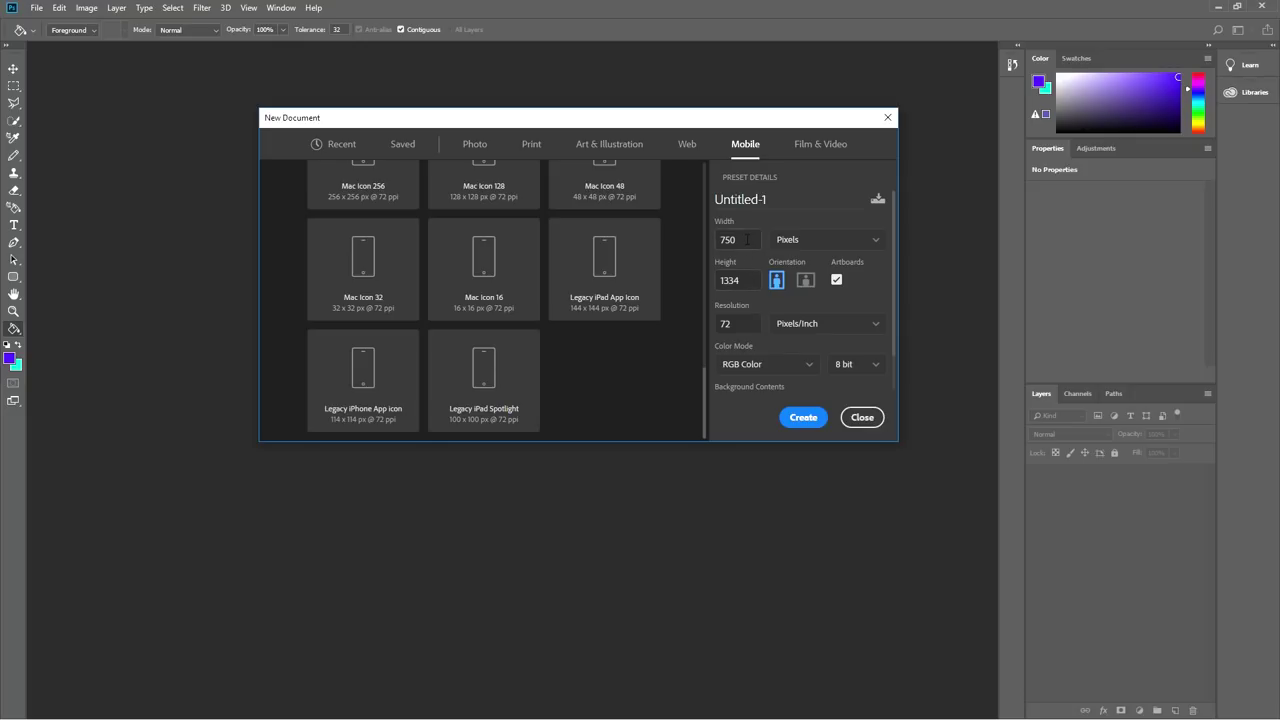
{"action": "left_click_drag", "start_coordinate": [706, 391], "coordinate": [716, 173]}
{"action": "left_click", "coordinate": [815, 147]}
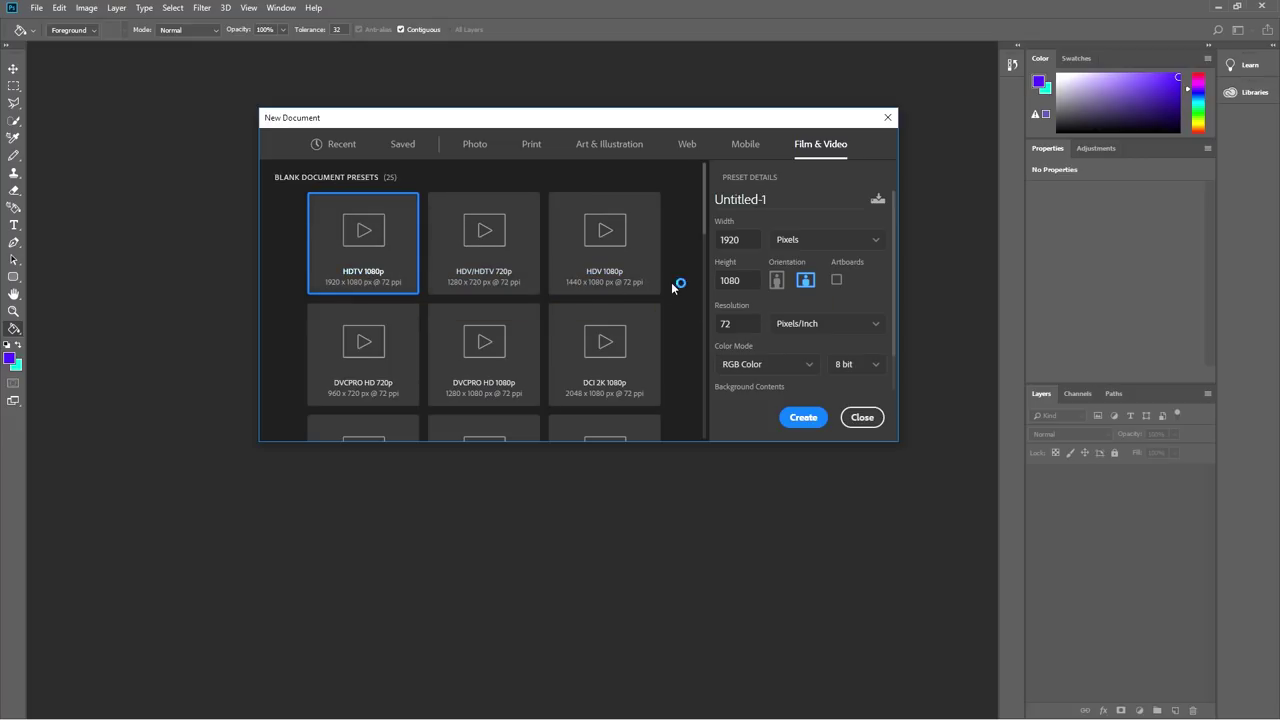
Keep HDTV 1080p at 1920 × 1080 px, 72 ppi, and create the blank Untitled-1 document.
{"action": "left_click_drag", "start_coordinate": [706, 220], "coordinate": [710, 357]}
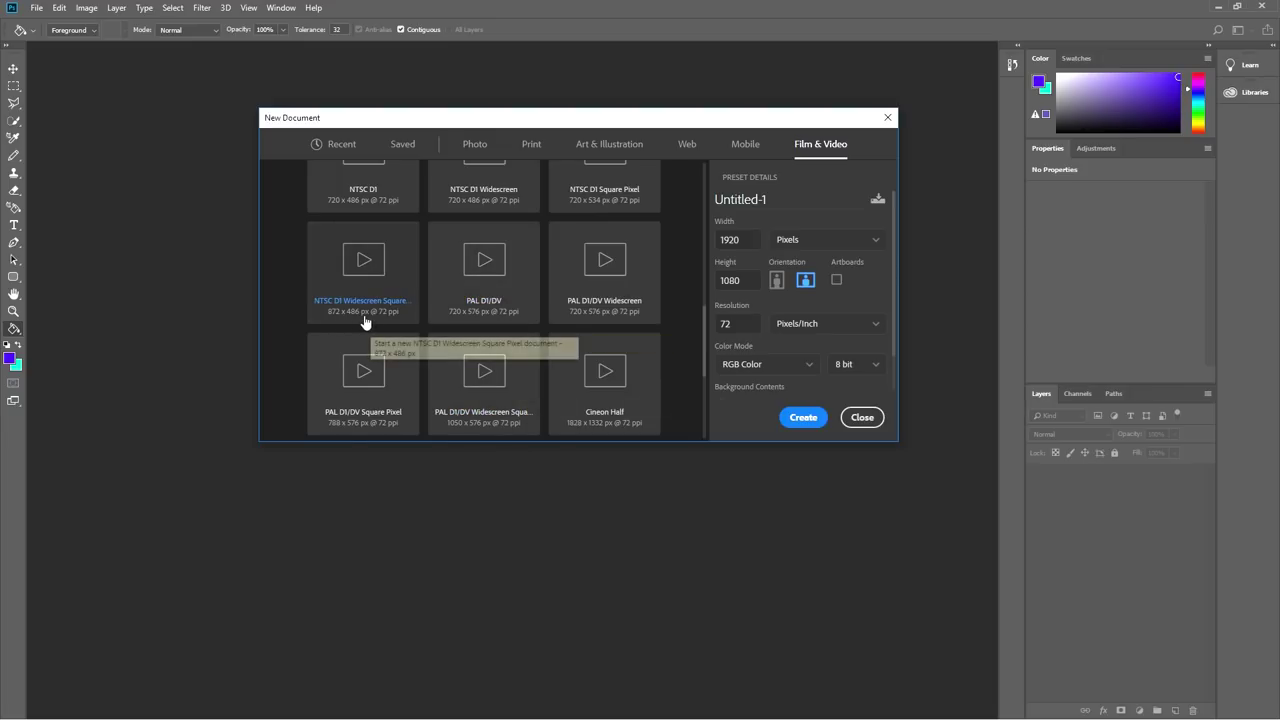
{"action": "left_click_drag", "start_coordinate": [706, 363], "coordinate": [704, 218]}
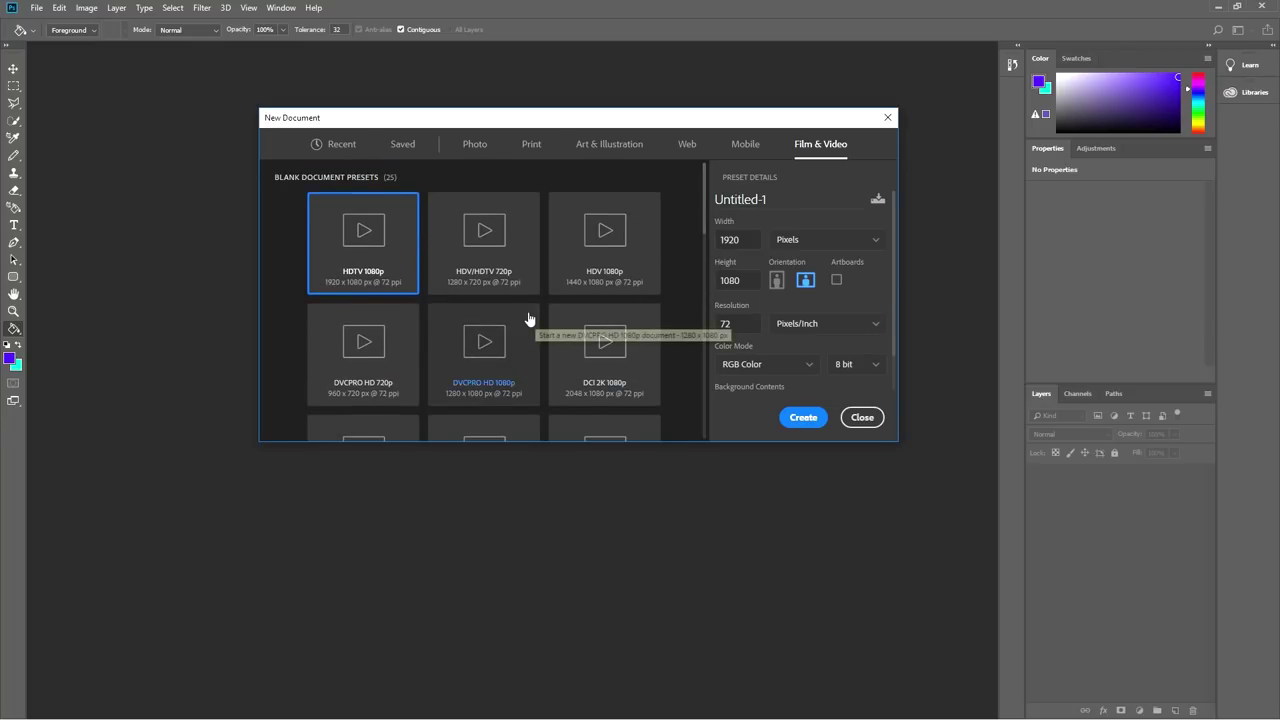
{"action": "left_click", "coordinate": [812, 418]}
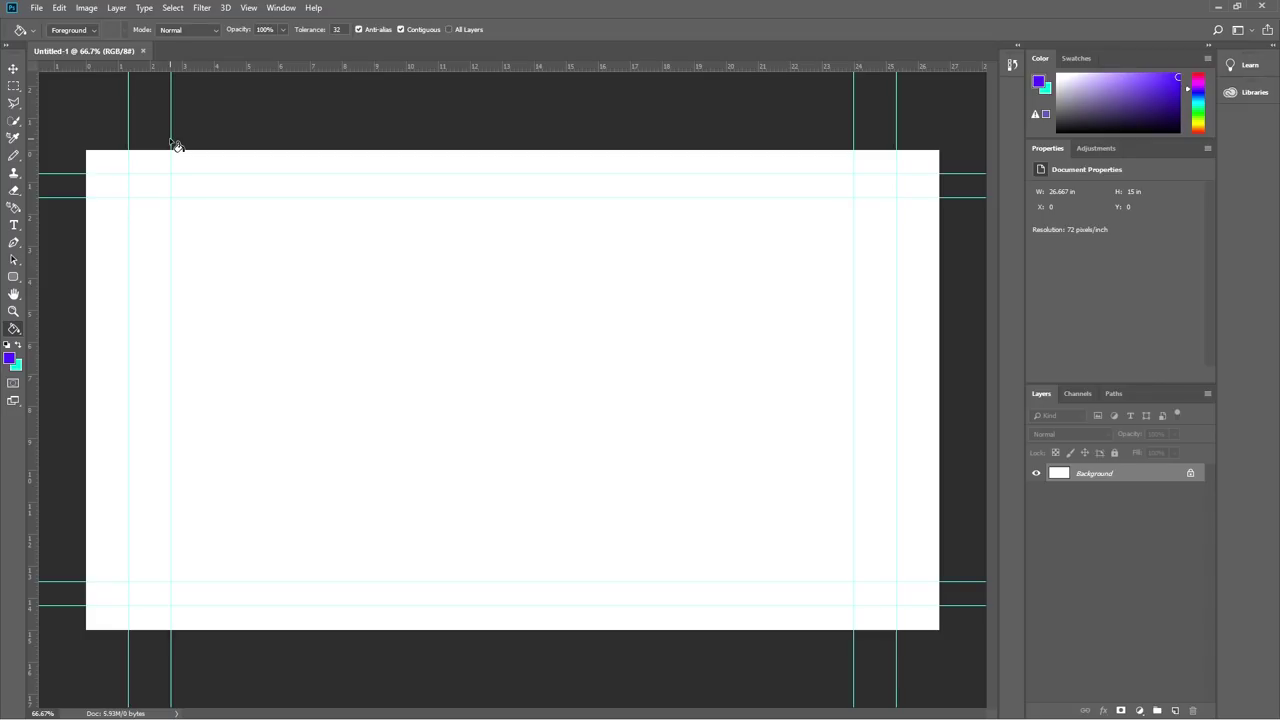
Toggle the grid and guides off and on, then add a horizontal guide about 2.7 in down.
{"action": "key", "text": "ctrl+apostrophe"}
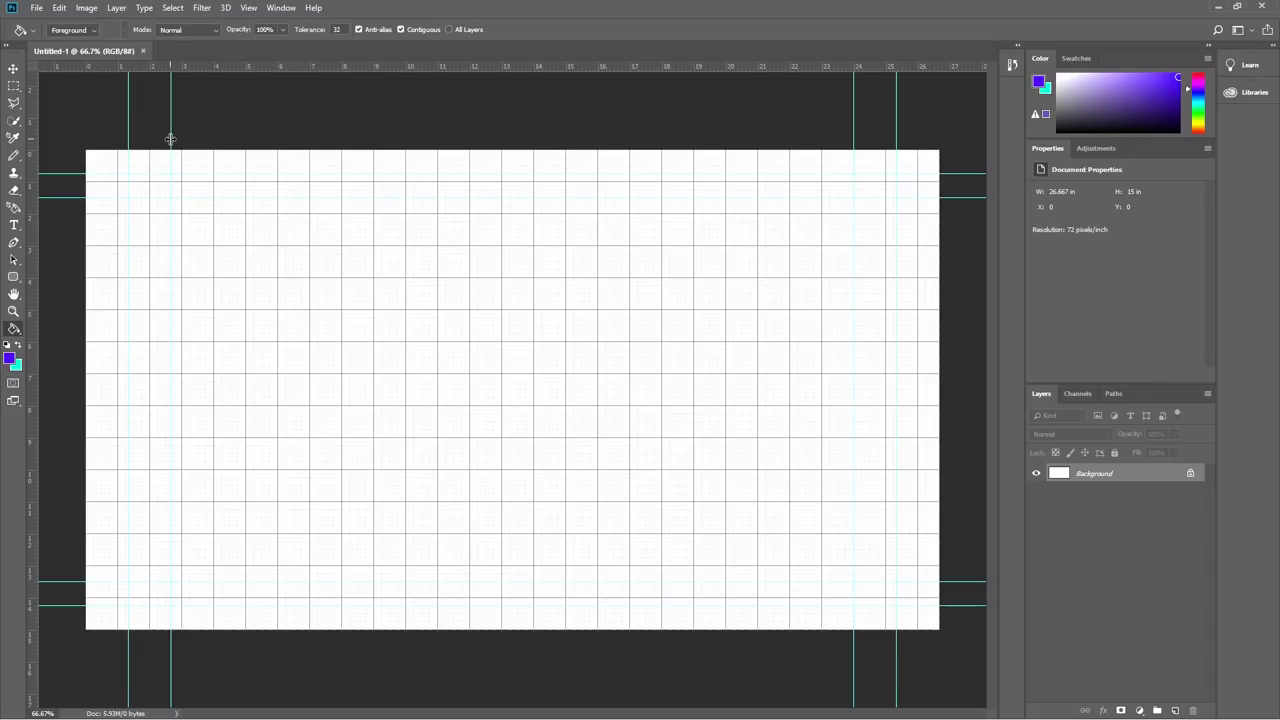
{"action": "key", "text": "ctrl+apostrophe"}
{"action": "key", "text": "ctrl+semicolon"}
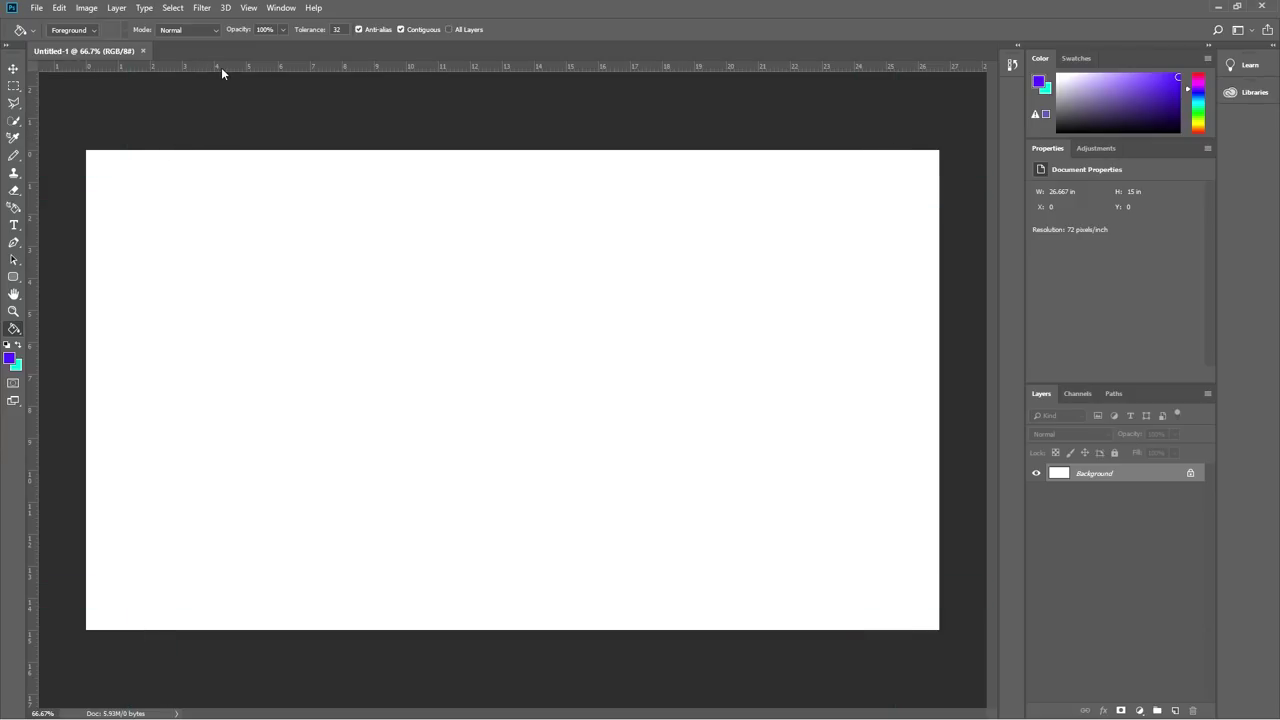
{"action": "key", "text": "ctrl+semicolon"}
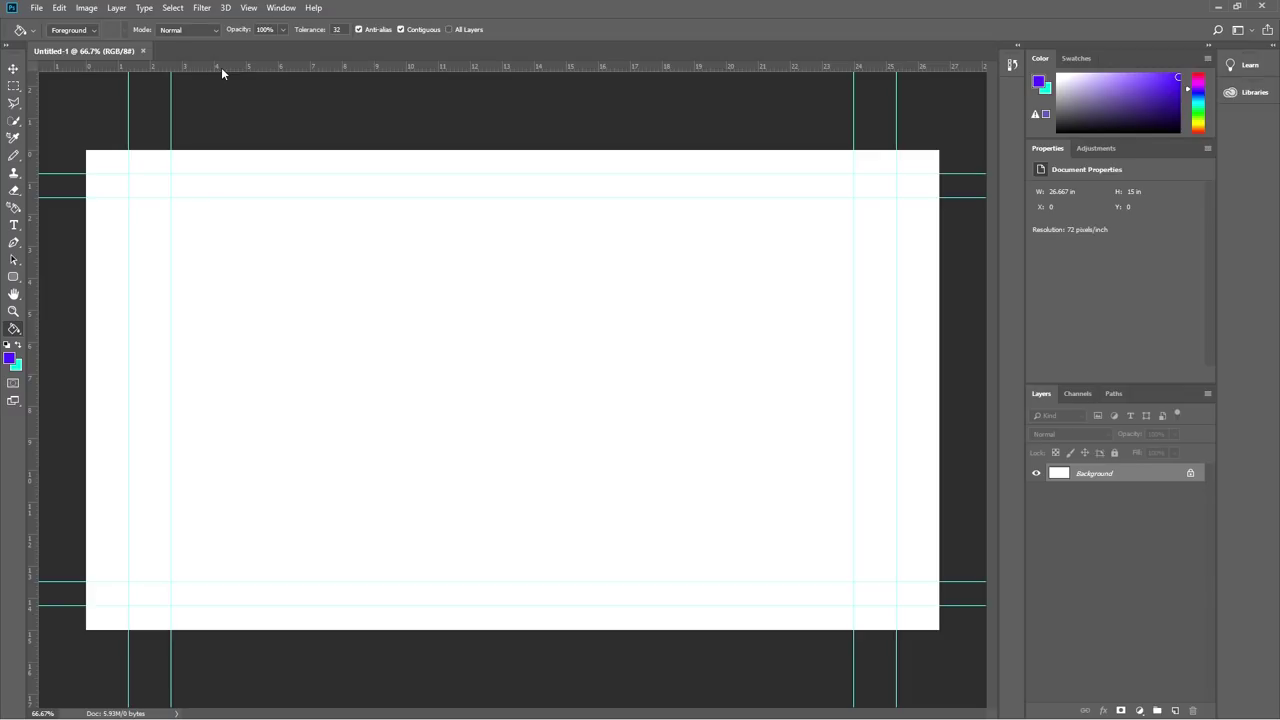
{"action": "left_click_drag", "start_coordinate": [237, 63], "coordinate": [245, 238]}
Add vertical guides about 3.7 in and 2.6 in from the left, toggling guide visibility.
{"action": "left_click_drag", "start_coordinate": [32, 384], "coordinate": [210, 400]}
{"action": "left_click_drag", "start_coordinate": [34, 96], "coordinate": [246, 117]}
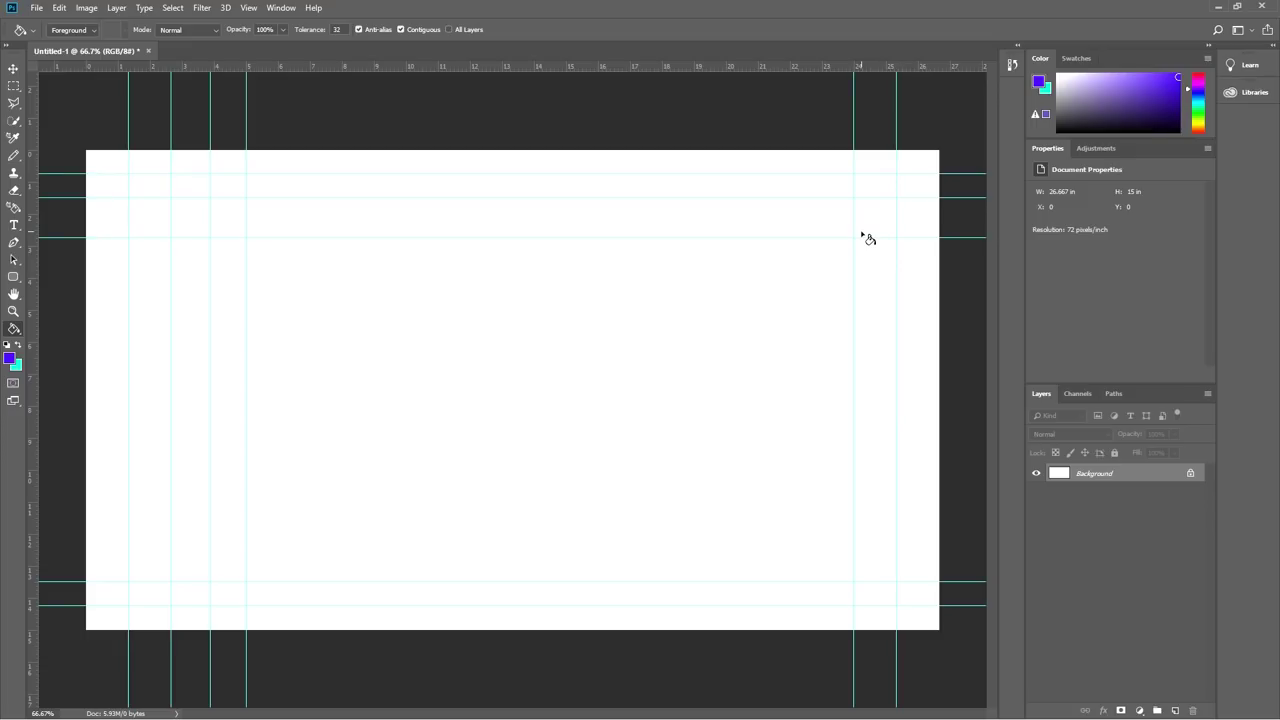
{"action": "key", "text": "ctrl+semicolon"}
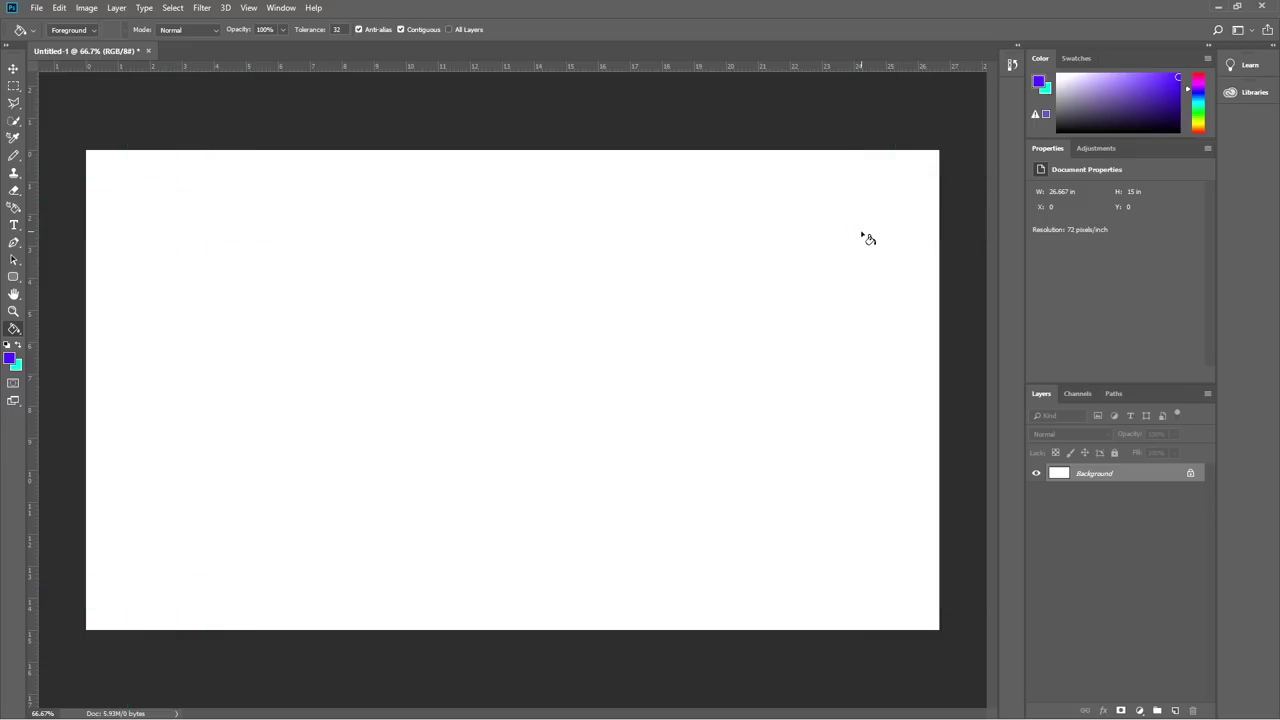
{"action": "key", "text": "ctrl+semicolon"}
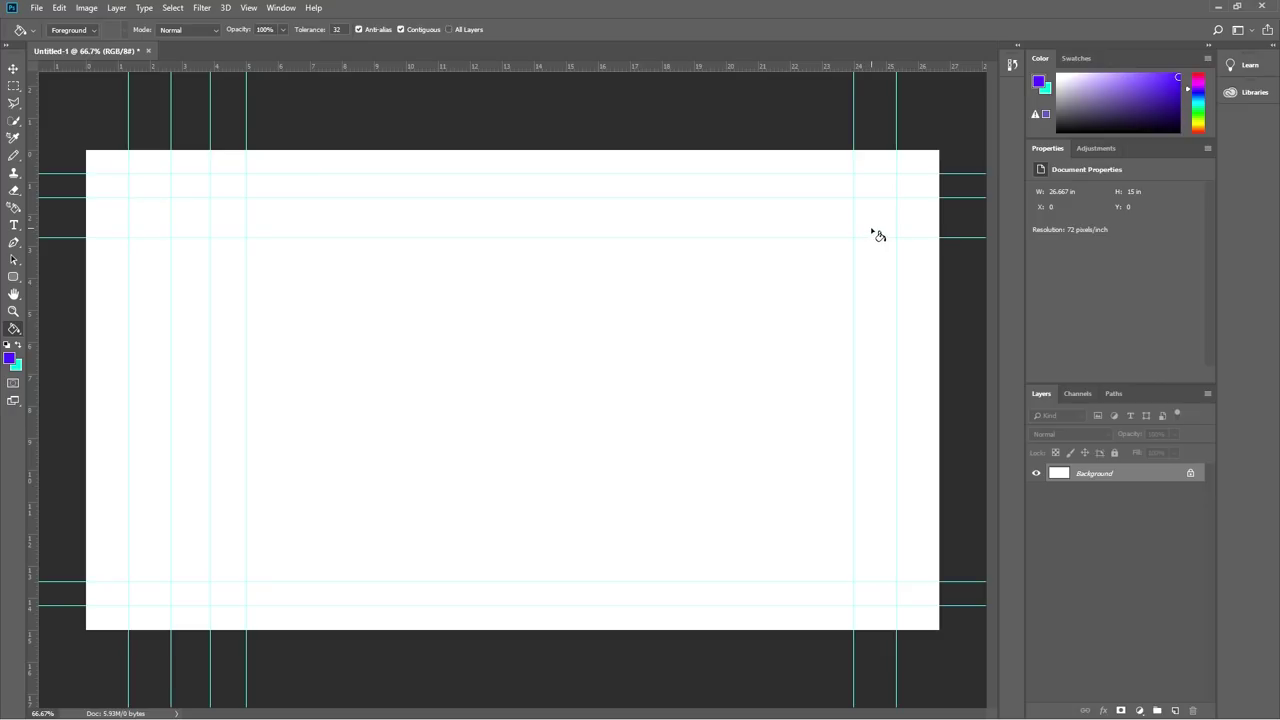
Hide the guides, show the grid over the canvas, and close Untitled-1.
{"action": "key", "text": "ctrl+semicolon"}
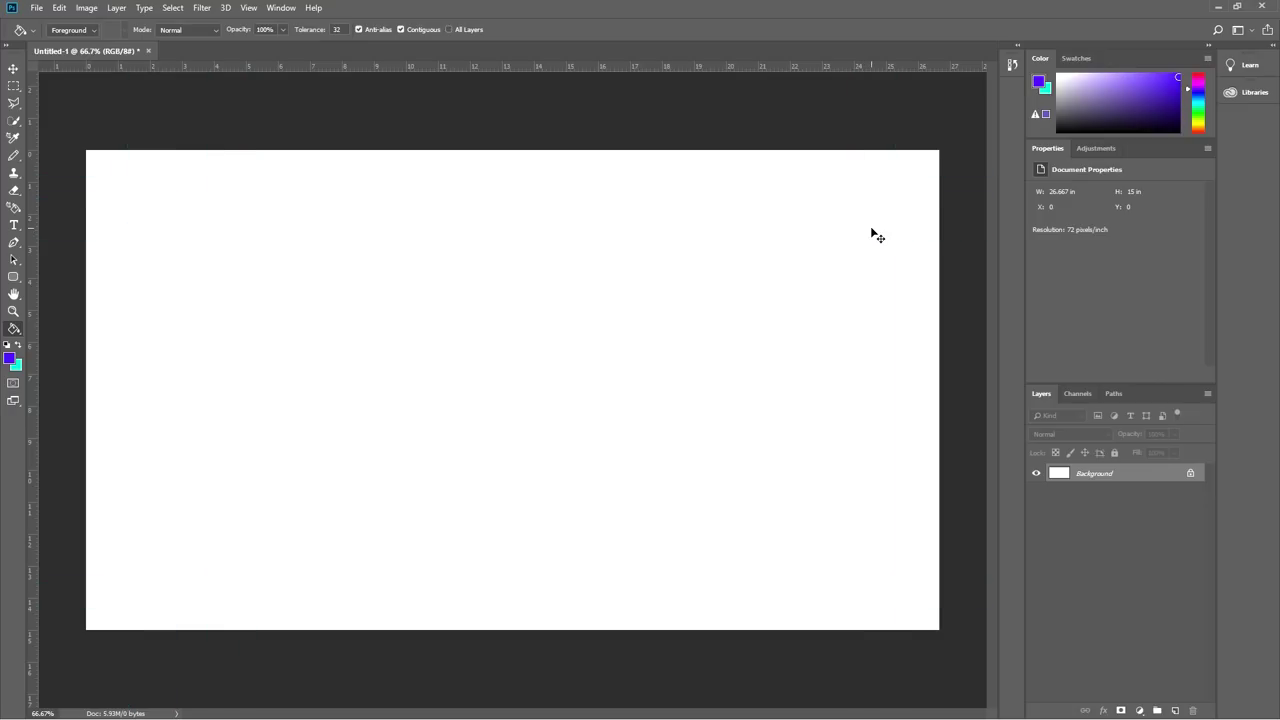
{"action": "key", "text": "ctrl+apostrophe"}
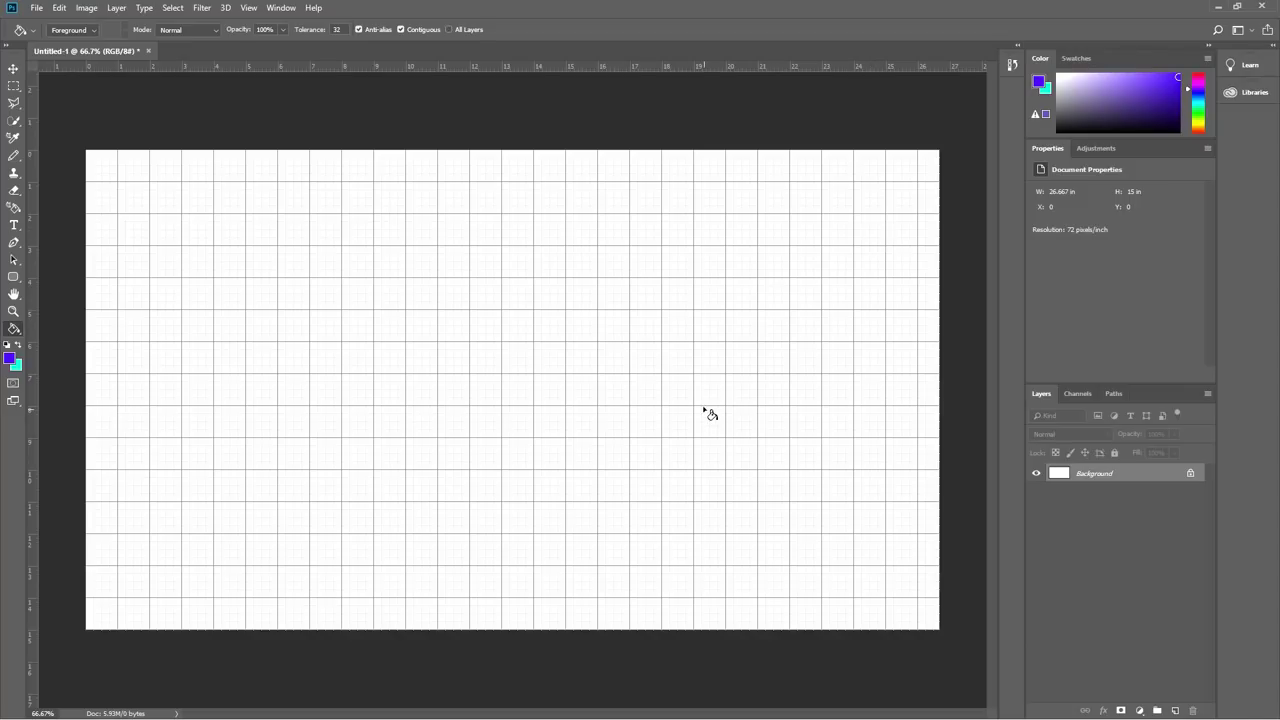
{"action": "left_click", "coordinate": [148, 51]}
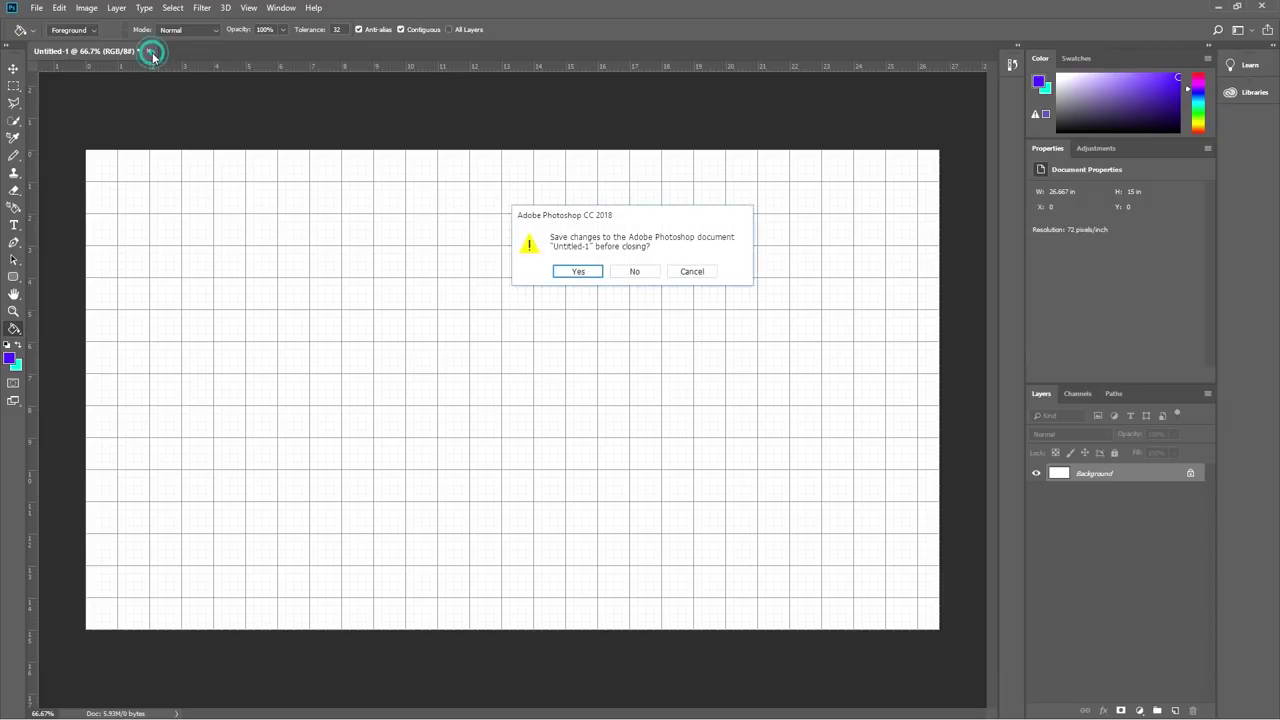
Discard Untitled-1 unsaved and create a new white 1920 × 1080 px document at 72 ppi.
{"action": "left_click", "coordinate": [634, 271]}
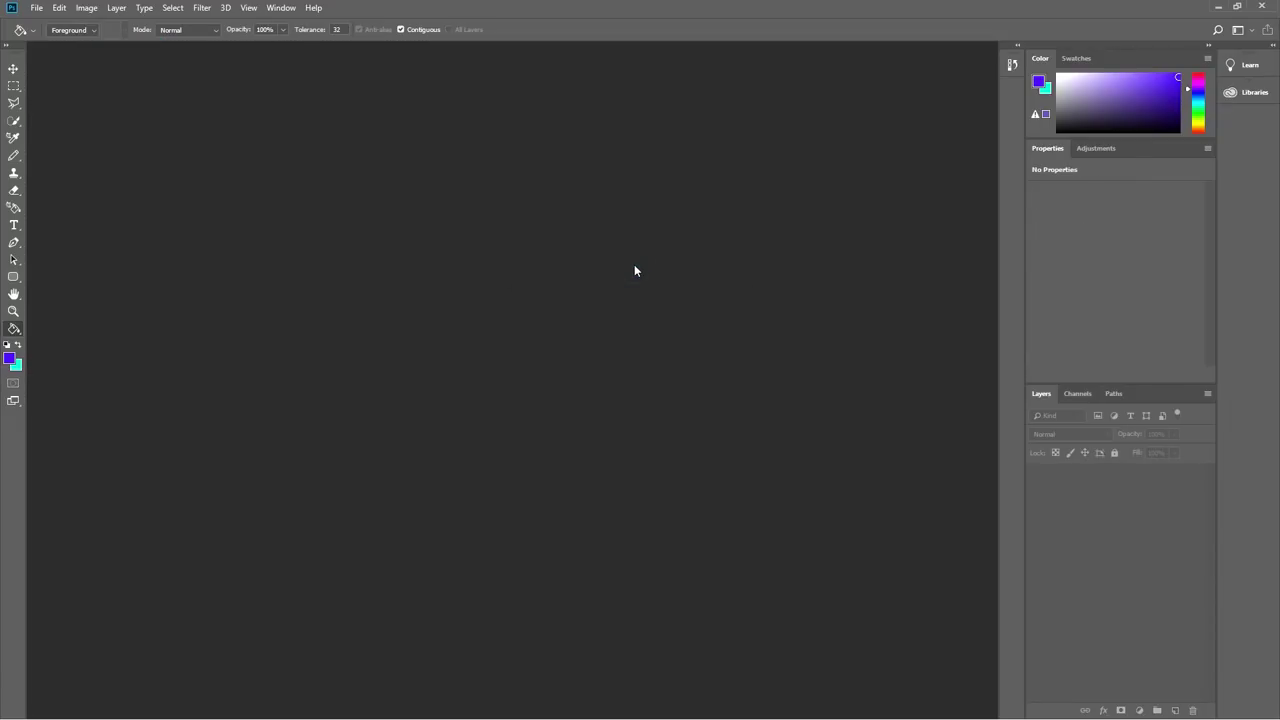
{"action": "key", "text": "ctrl+n"}
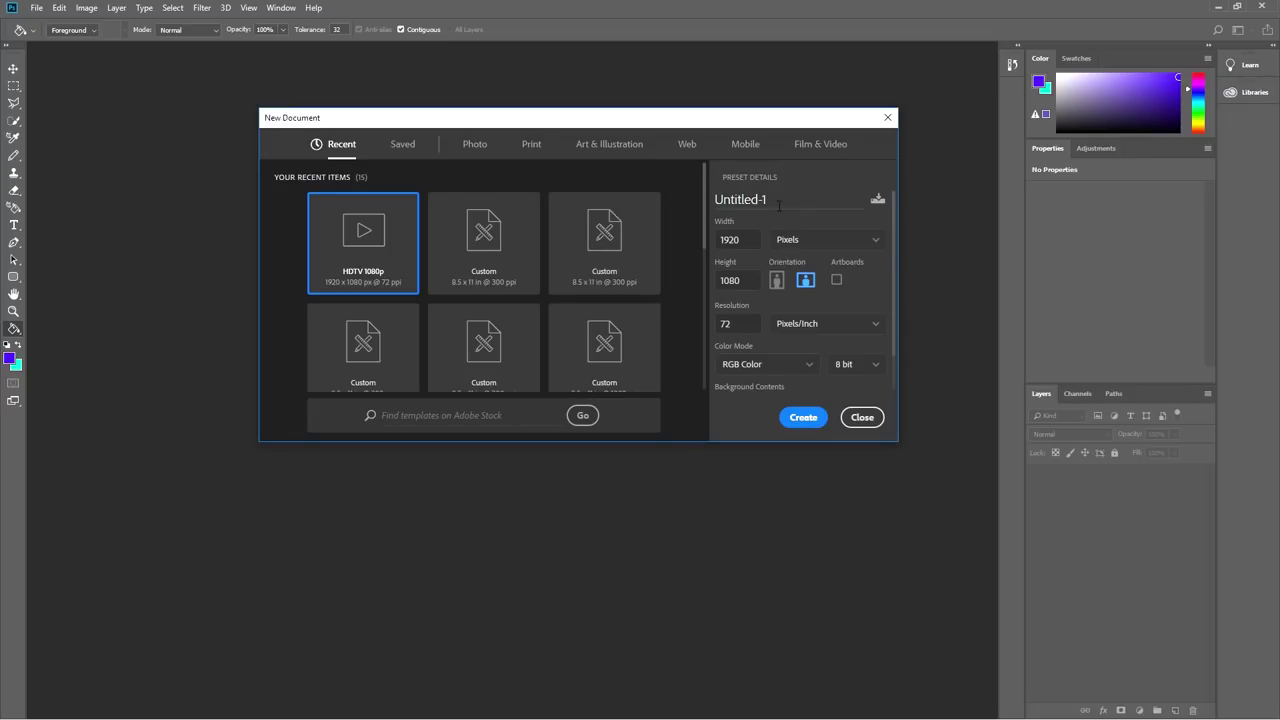
{"action": "left_click", "coordinate": [774, 204]}
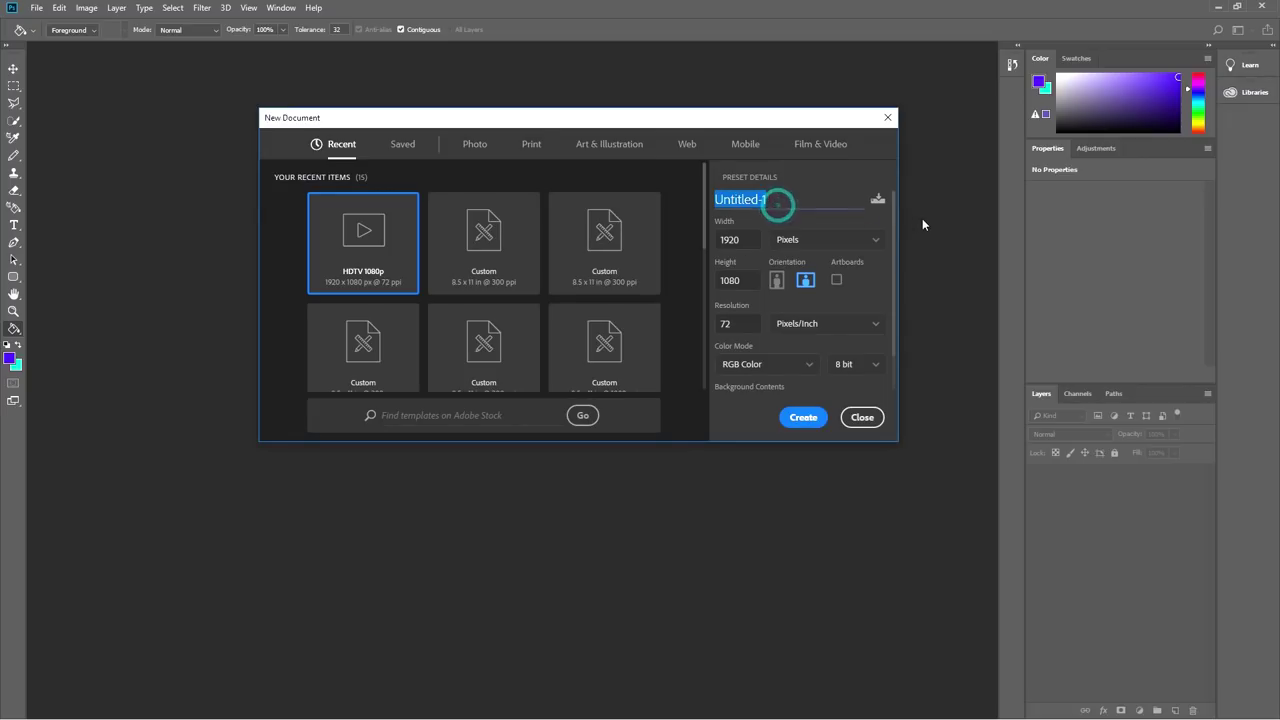
{"action": "left_click", "coordinate": [749, 280]}
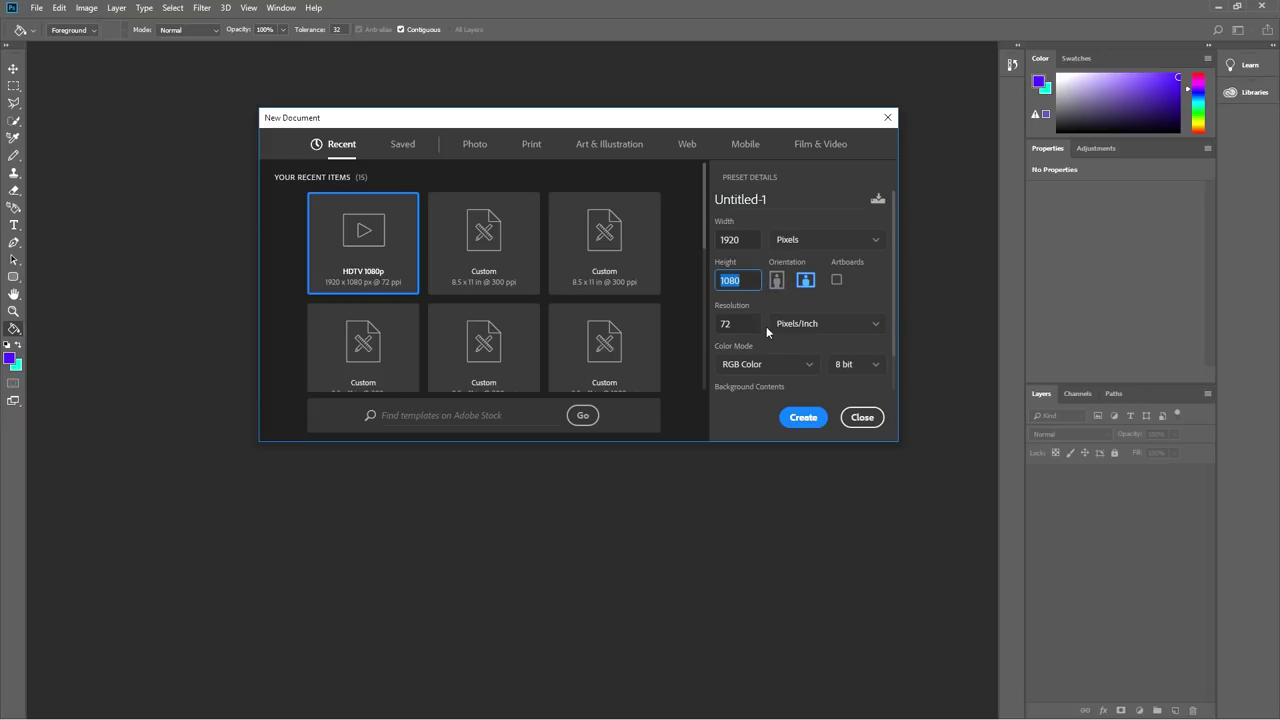
{"action": "left_click", "coordinate": [750, 325]}
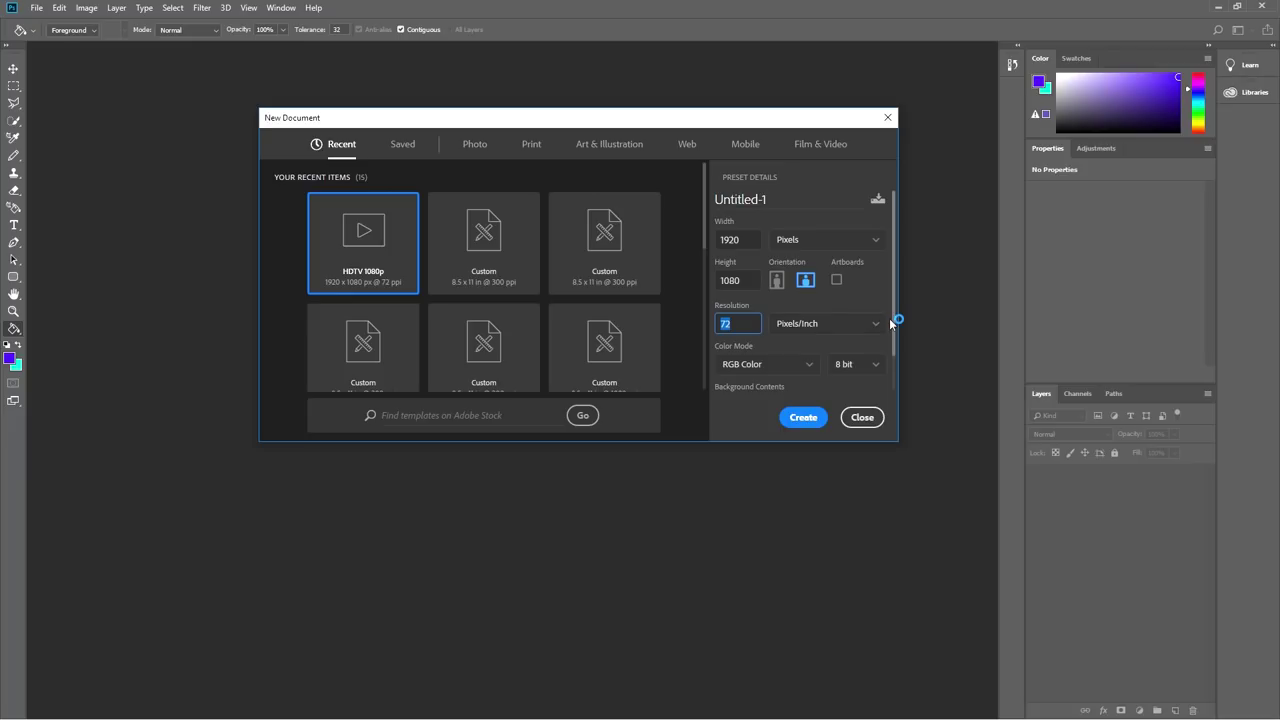
{"action": "left_click_drag", "start_coordinate": [895, 322], "coordinate": [910, 366]}
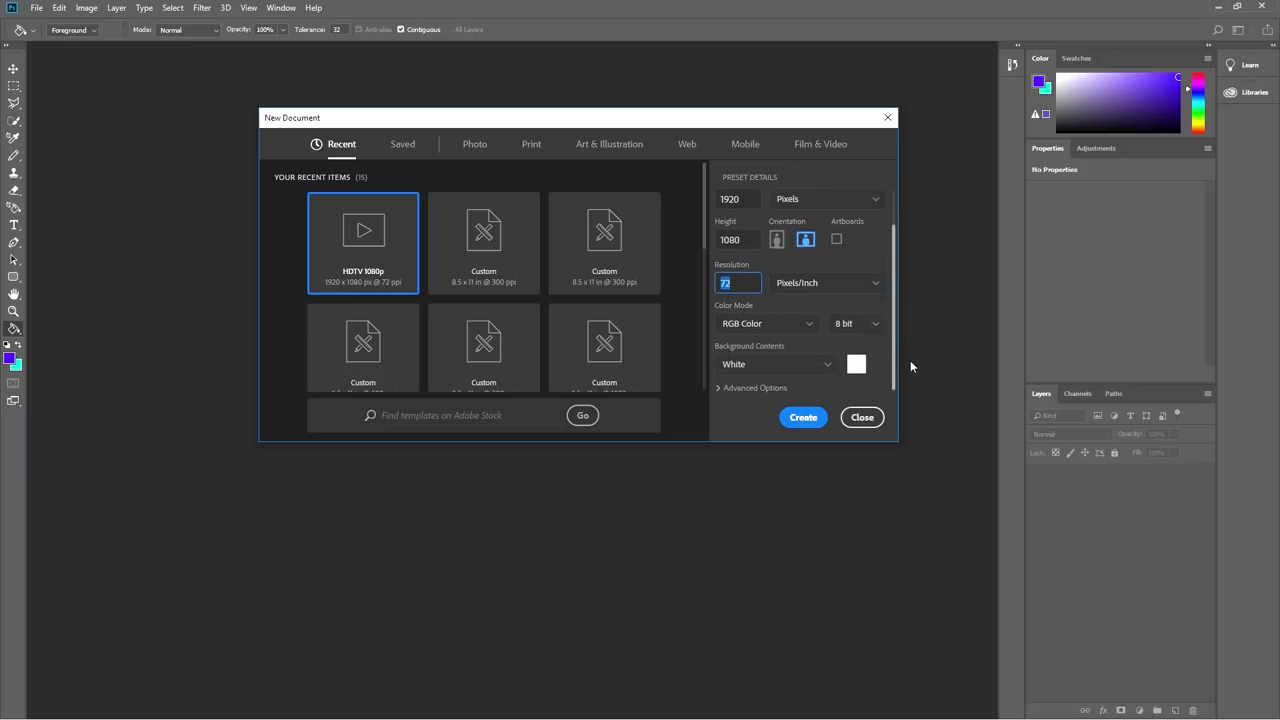
{"action": "left_click", "coordinate": [814, 427]}
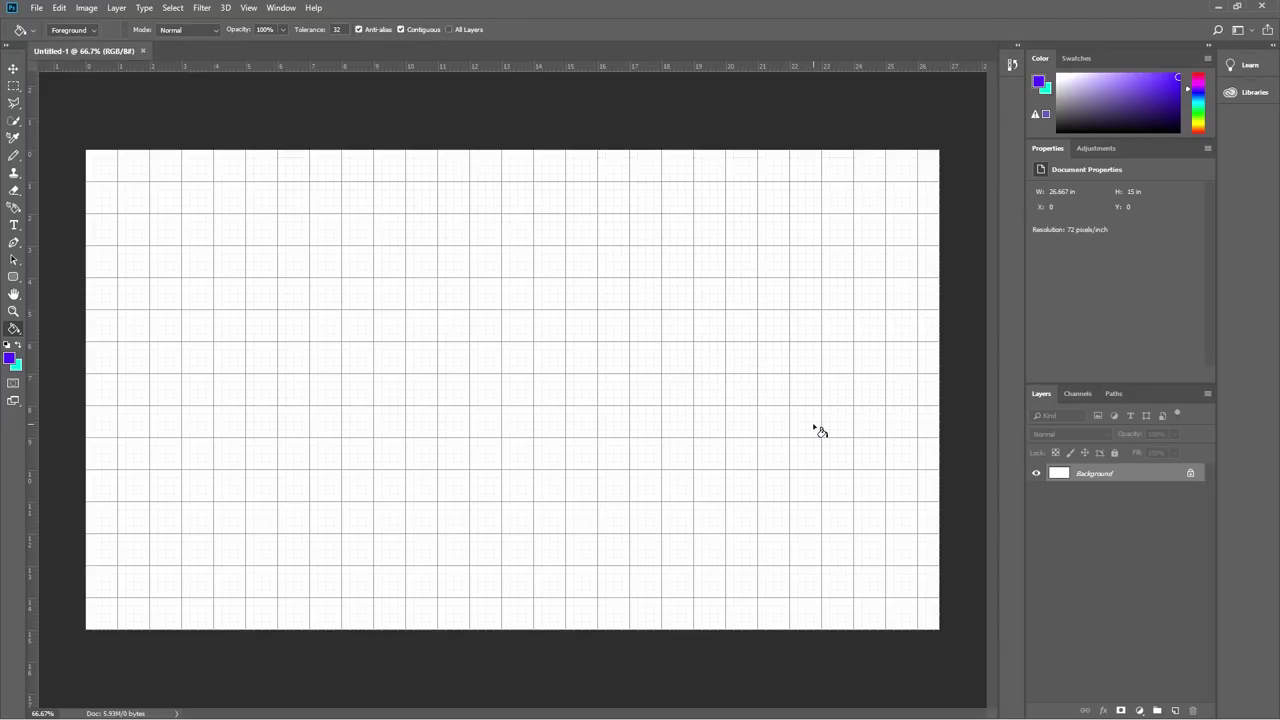
Hide the grid with Ctrl+' to leave a plain white canvas.
{"action": "key", "text": "ctrl+apostrophe"}
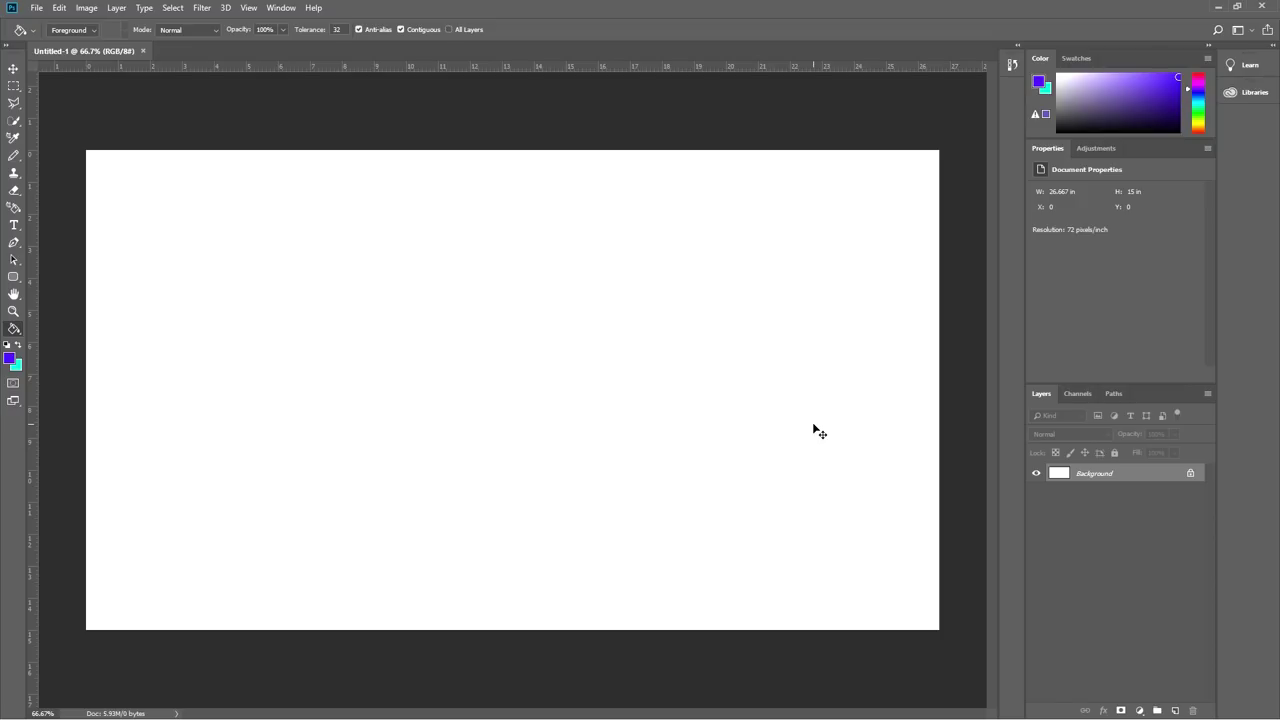
Save the blank canvas as tamil.psd, replacing the existing file of that name.
{"action": "left_click", "coordinate": [40, 10]}
{"action": "left_click", "coordinate": [53, 157]}
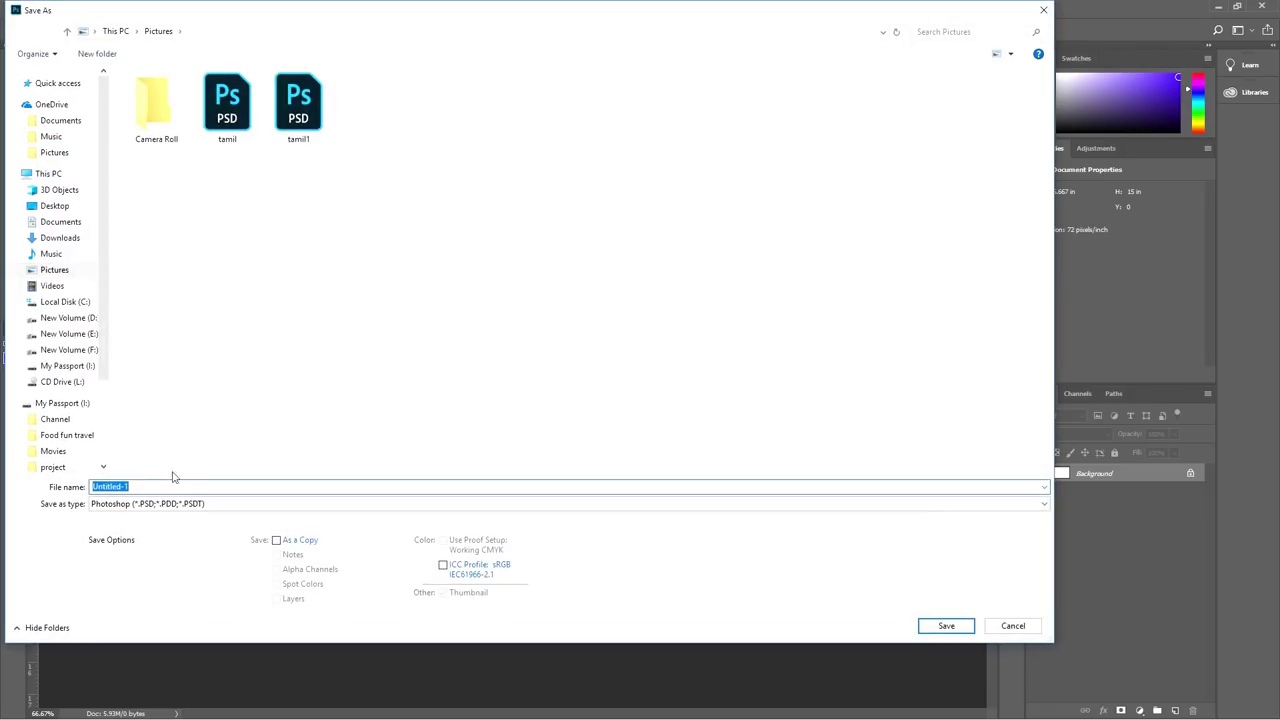
{"action": "left_click", "coordinate": [250, 127]}
{"action": "left_click", "coordinate": [950, 626]}
{"action": "left_click", "coordinate": [662, 368]}
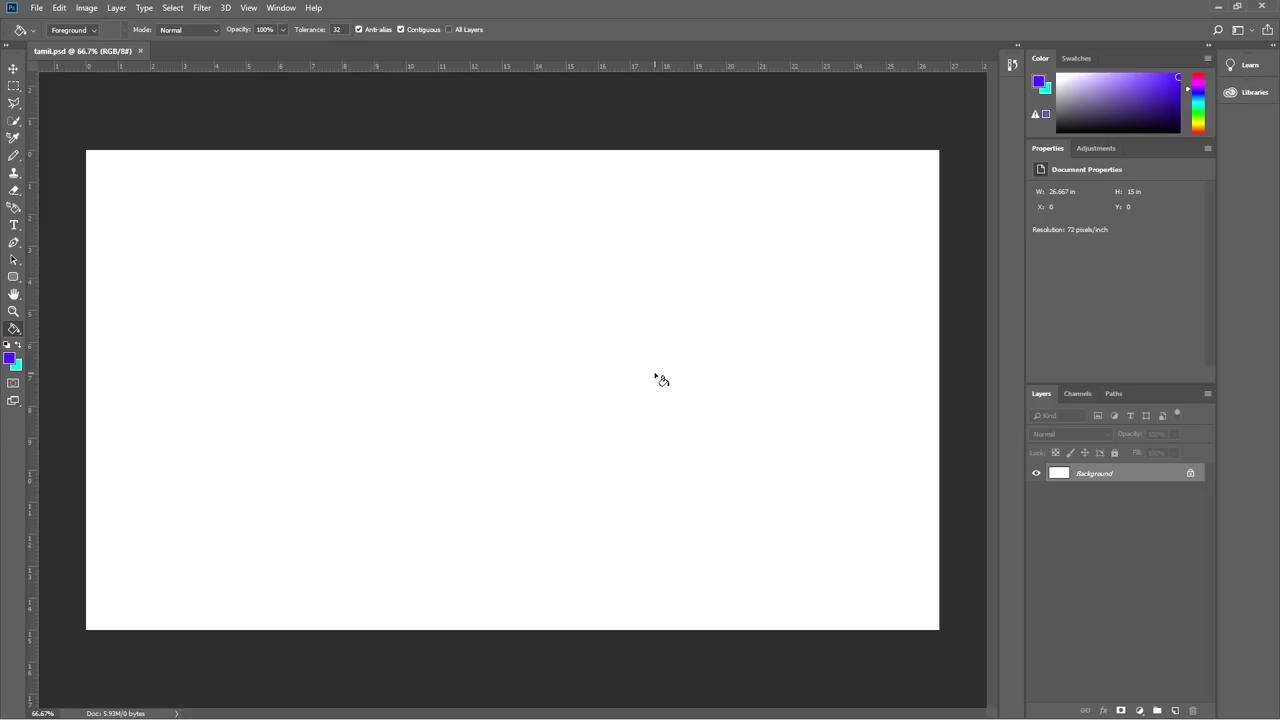
{"action": "left_click", "coordinate": [35, 10]}
{"action": "left_click", "coordinate": [32, 12]}
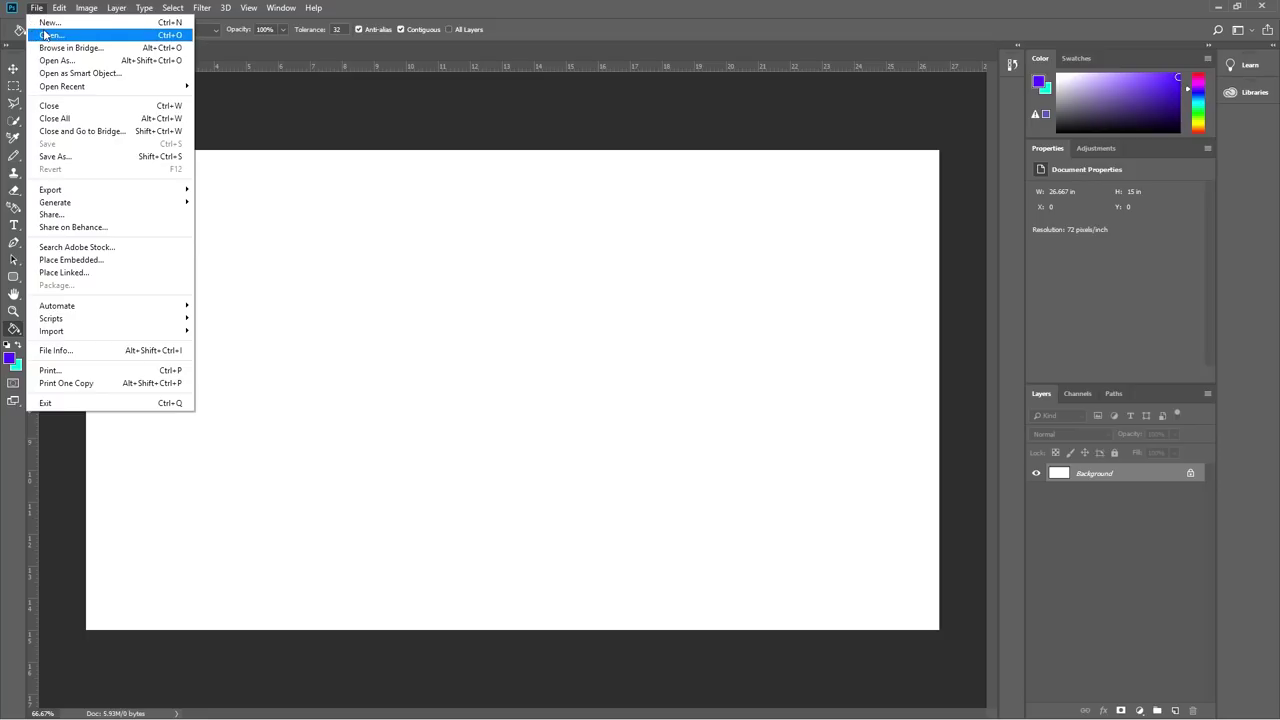
Open hdfhfhfhfuft.jpg from This PC > Desktop in its own tab beside tamil.psd.
{"action": "left_click", "coordinate": [44, 35]}
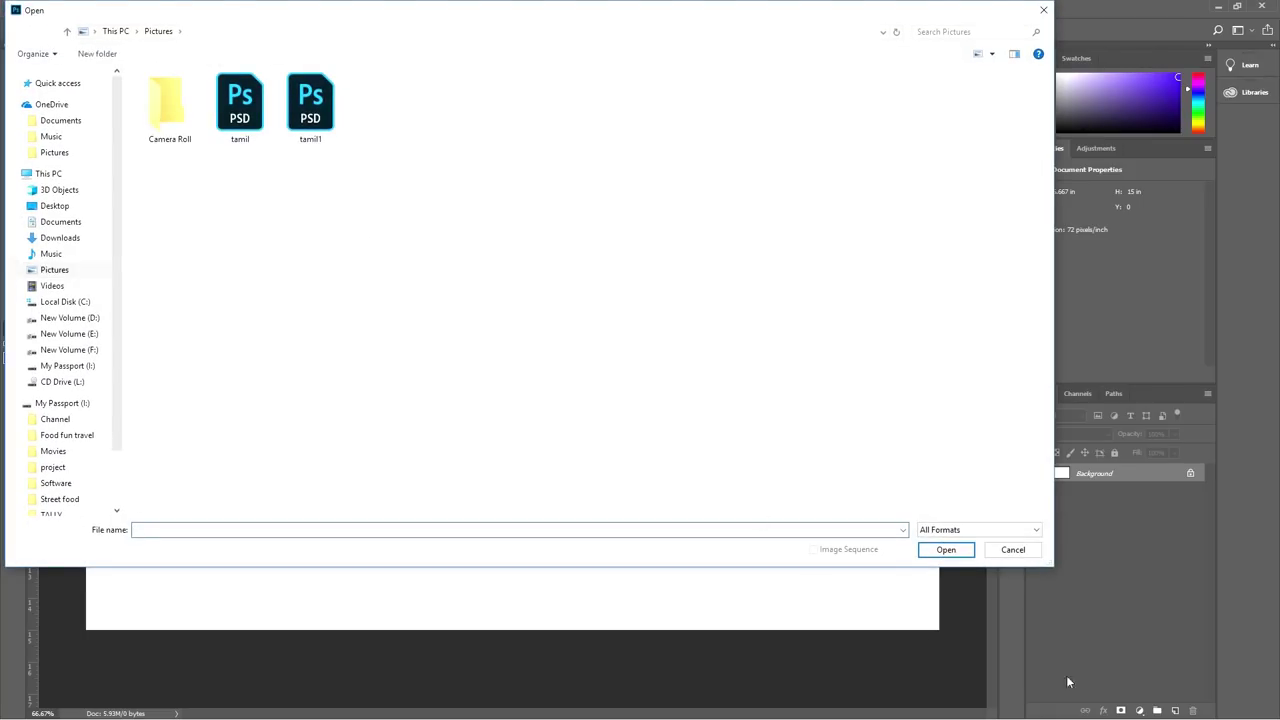
{"action": "left_click", "coordinate": [1032, 550]}
{"action": "left_click", "coordinate": [36, 8]}
{"action": "left_click", "coordinate": [50, 35]}
{"action": "double_click", "coordinate": [184, 130]}
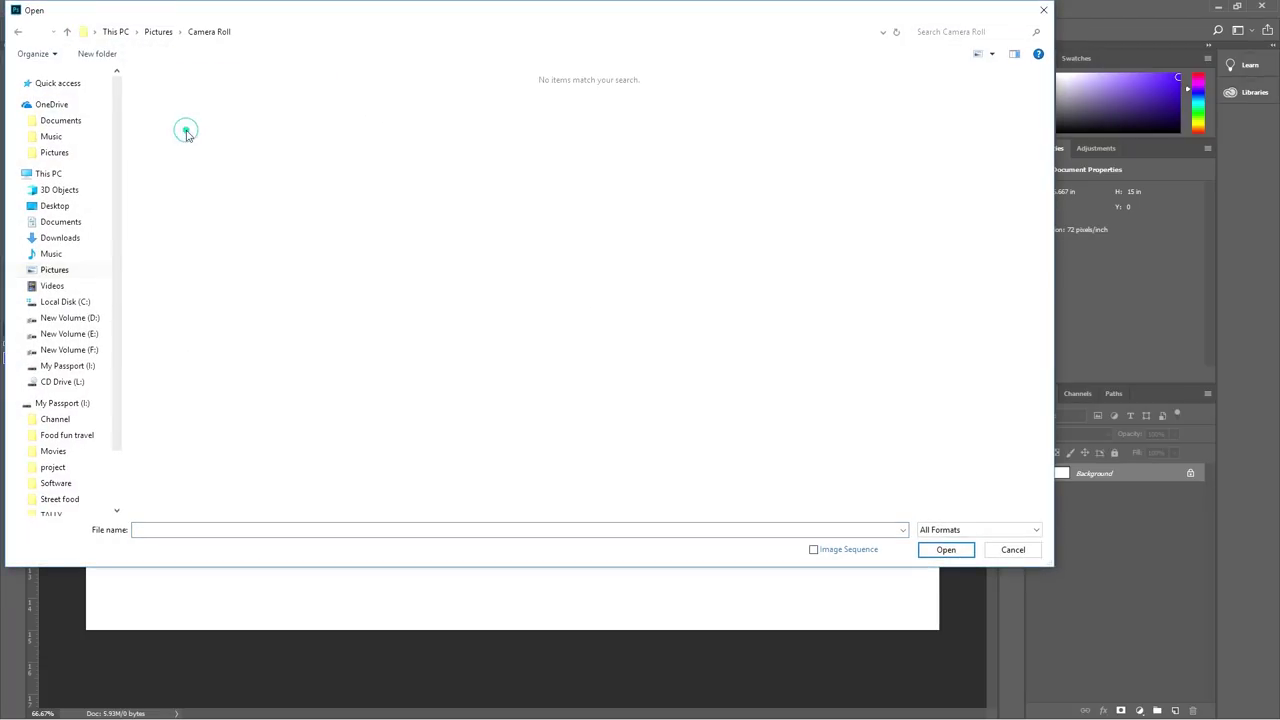
{"action": "left_click", "coordinate": [147, 33]}
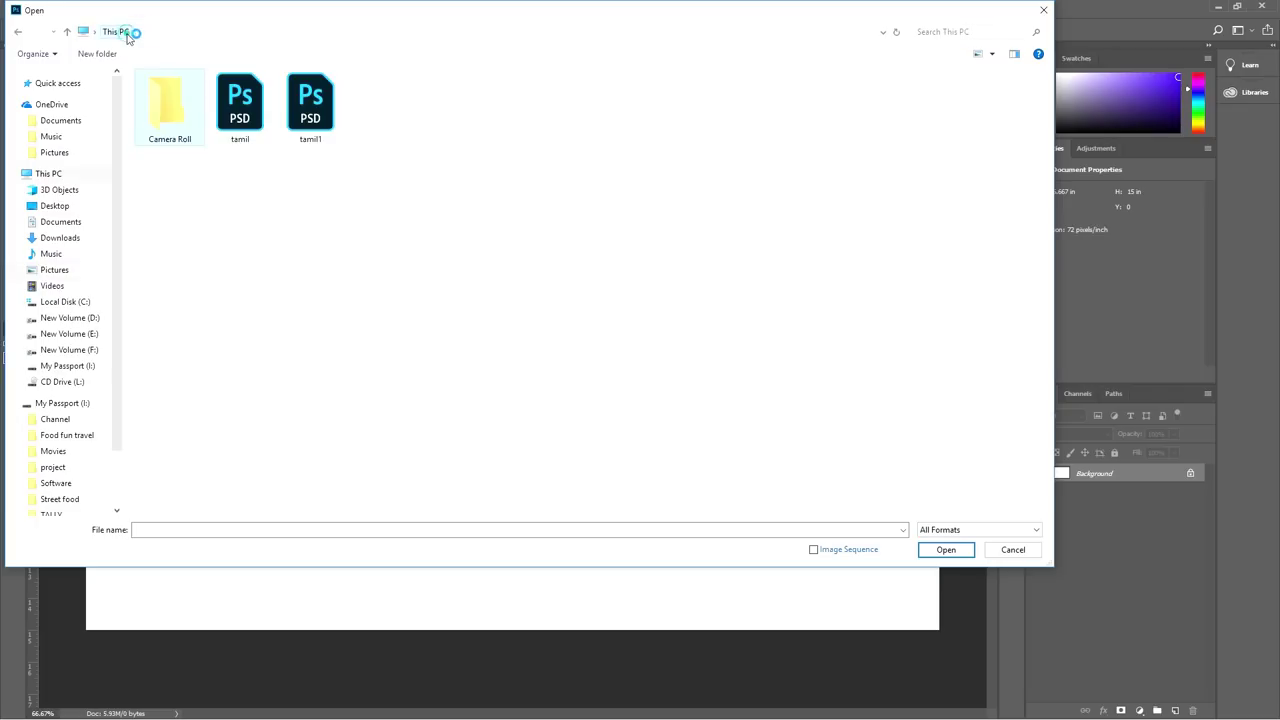
{"action": "left_click", "coordinate": [118, 32]}
{"action": "left_click", "coordinate": [76, 206]}
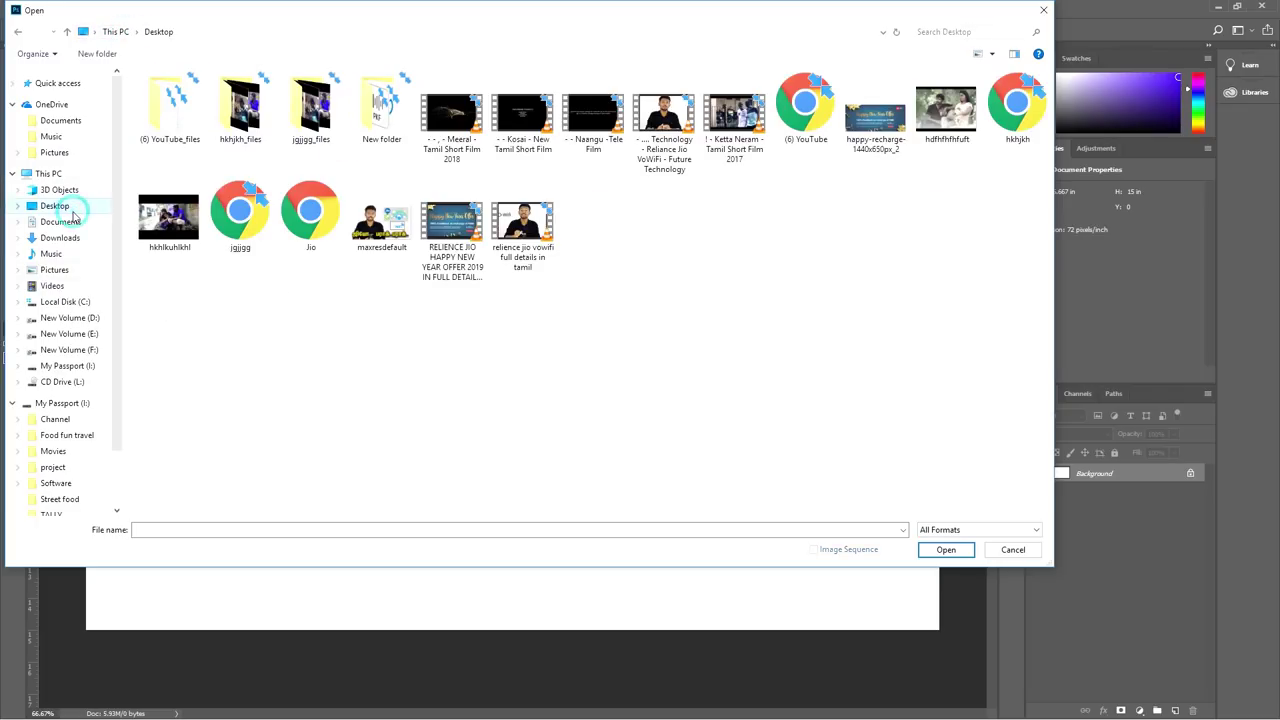
{"action": "left_click", "coordinate": [958, 135]}
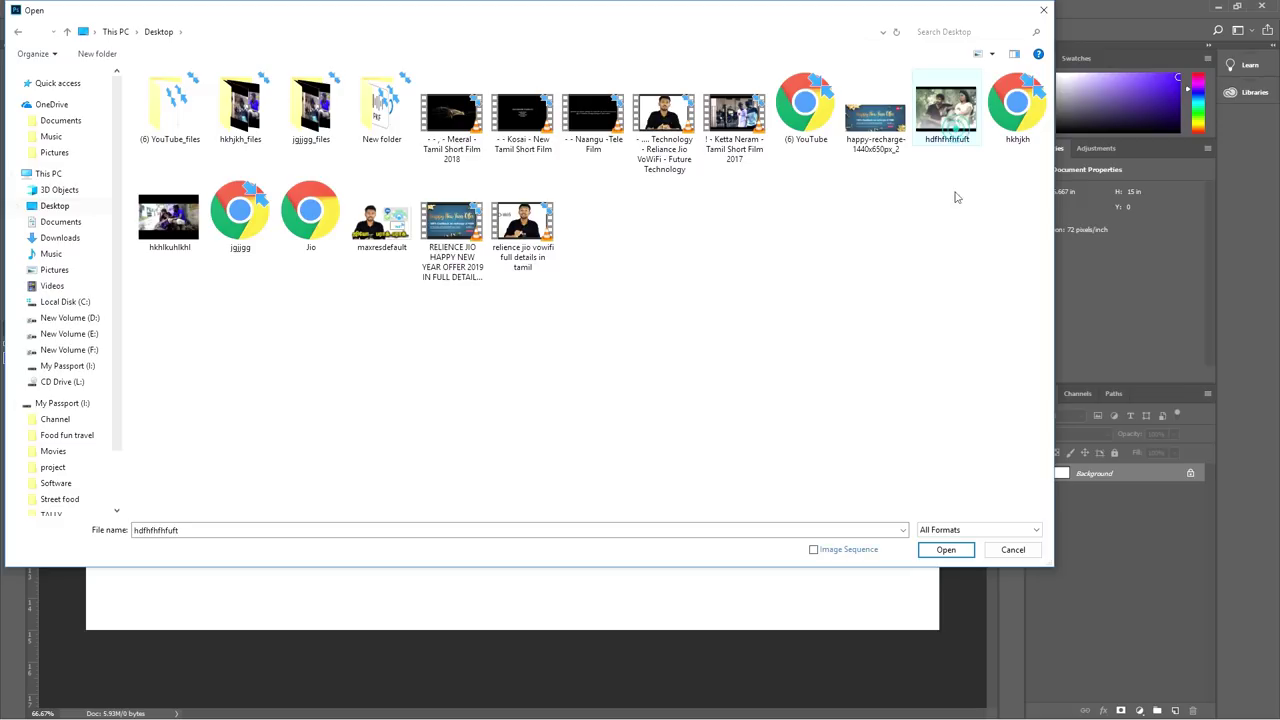
{"action": "left_click", "coordinate": [948, 550]}
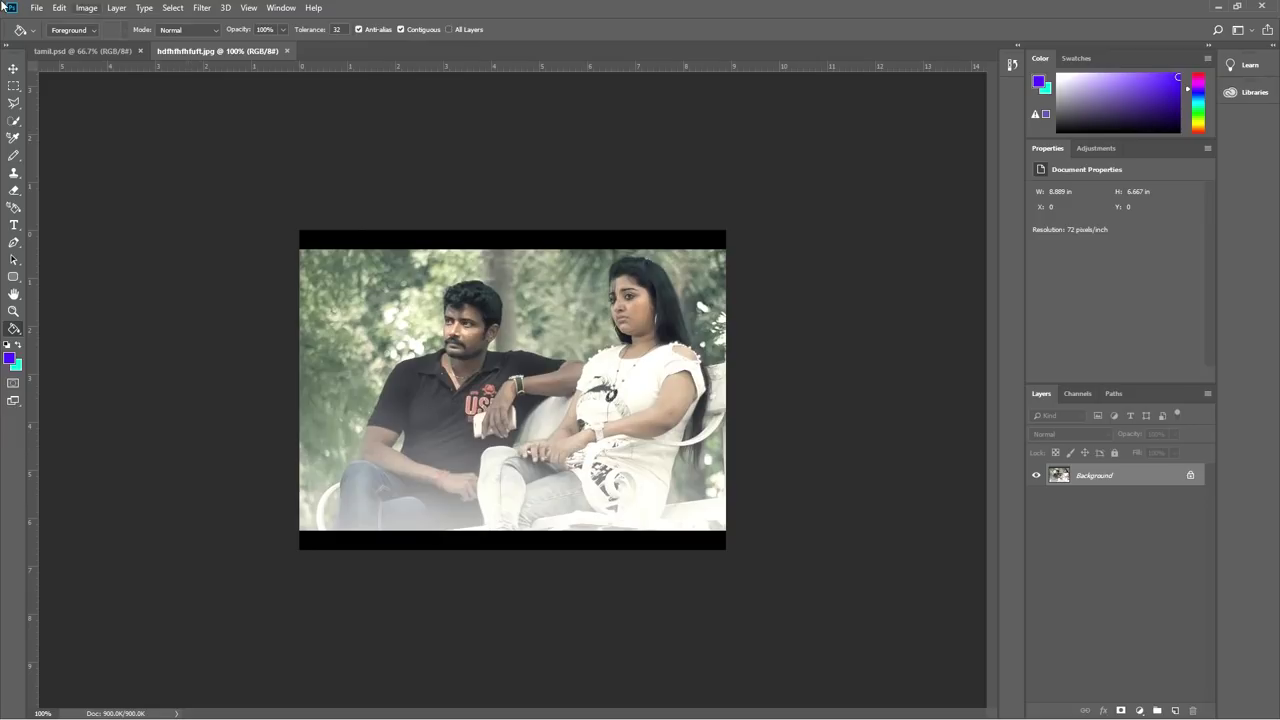
Switch between the tamil.psd and photo tabs, ending on the photo.
{"action": "left_click", "coordinate": [35, 9]}
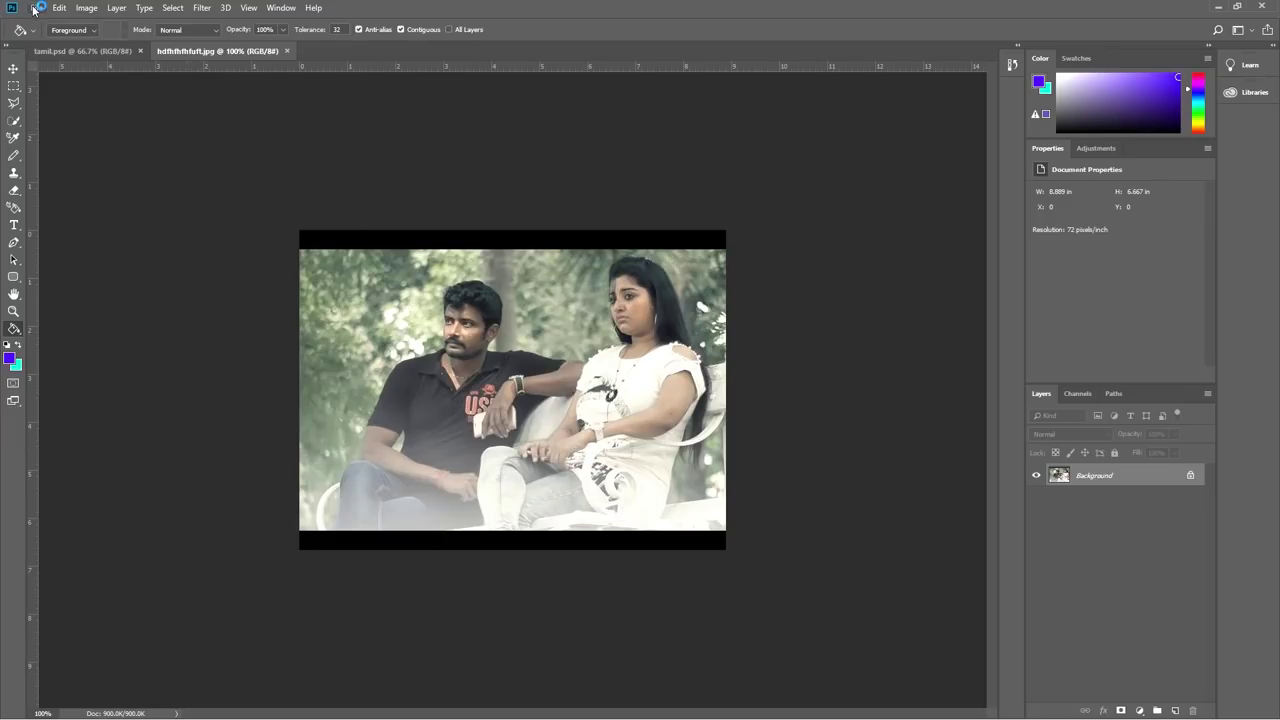
{"action": "left_click", "coordinate": [64, 52]}
{"action": "left_click", "coordinate": [177, 53]}
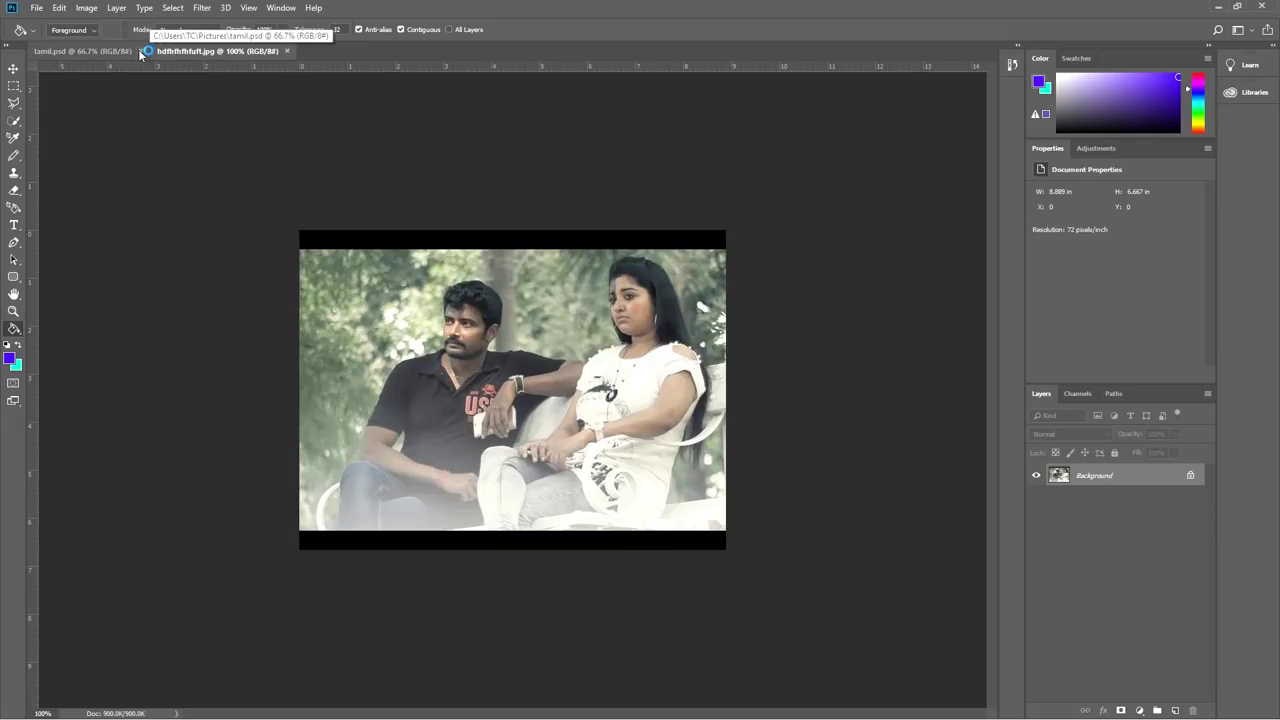
{"action": "left_click", "coordinate": [134, 50]}
{"action": "left_click", "coordinate": [192, 52]}
Try a blue Paint Bucket fill on the man's shirt and hair, then undo it.
{"action": "left_click", "coordinate": [500, 372]}
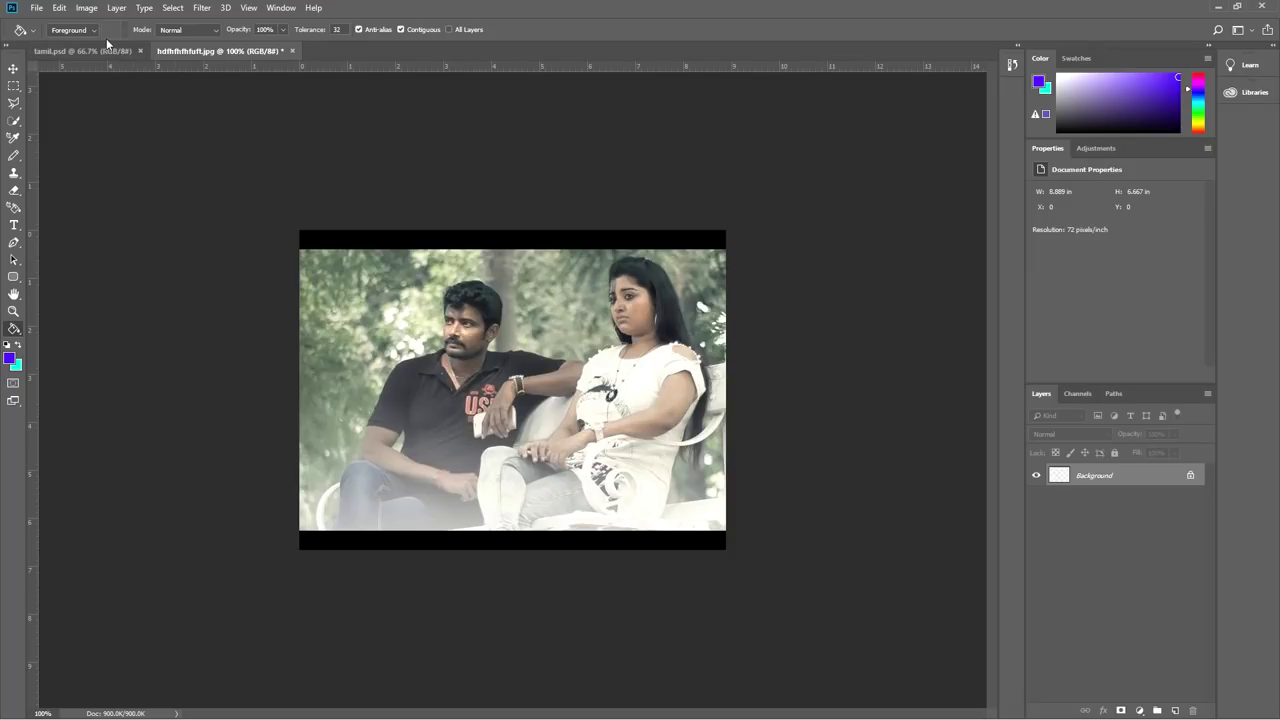
{"action": "left_click", "coordinate": [505, 354]}
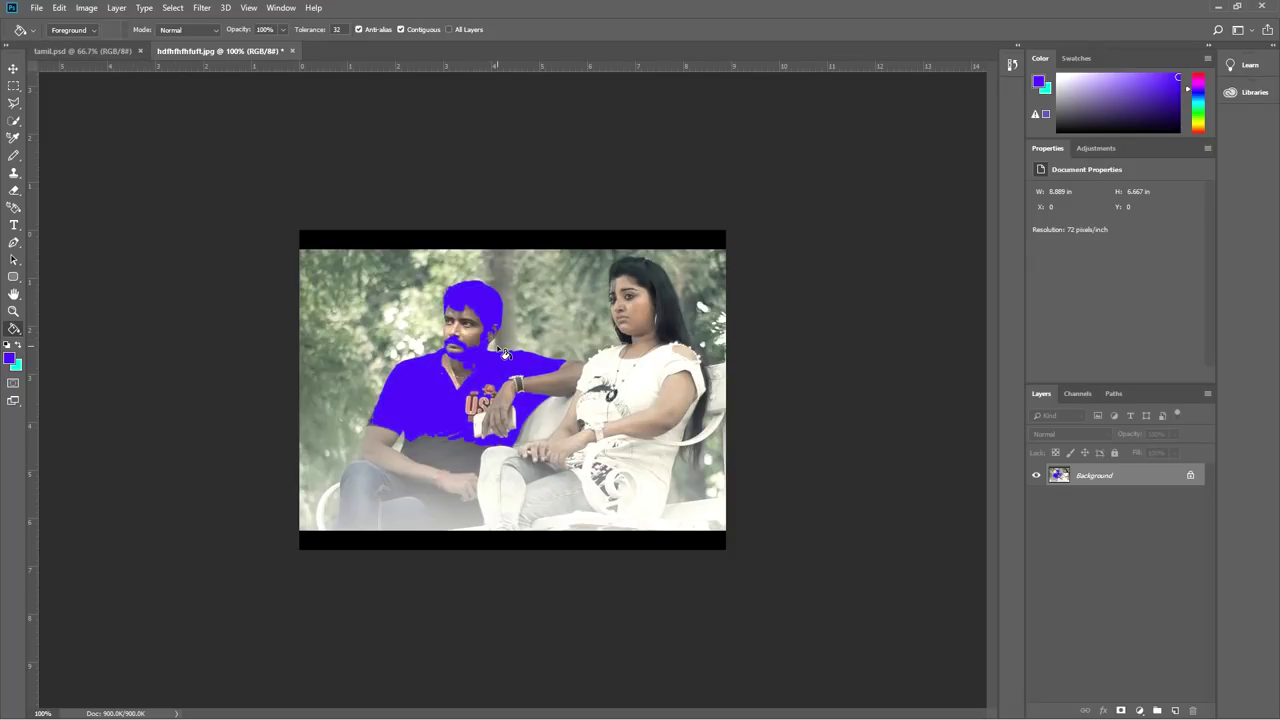
{"action": "key", "text": "ctrl+z"}
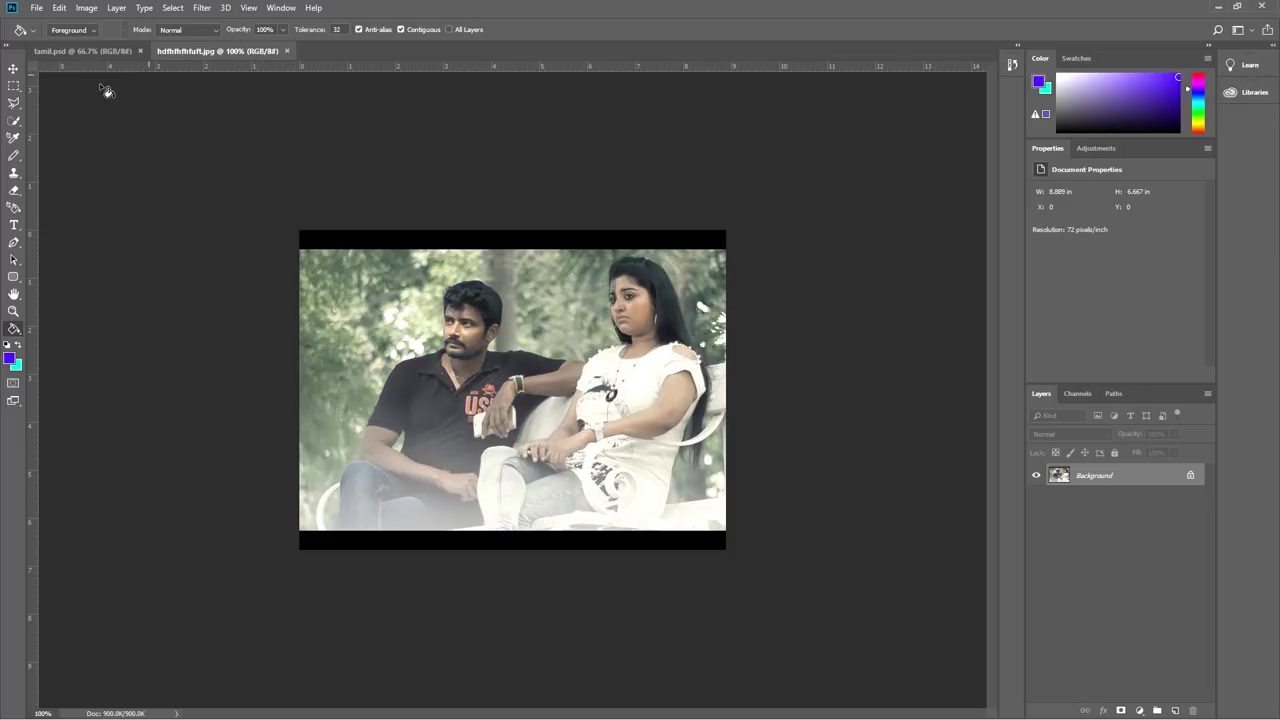
With the Move tool, drag the photo onto tamil.psd as a new Layer 1.
{"action": "left_click", "coordinate": [13, 68]}
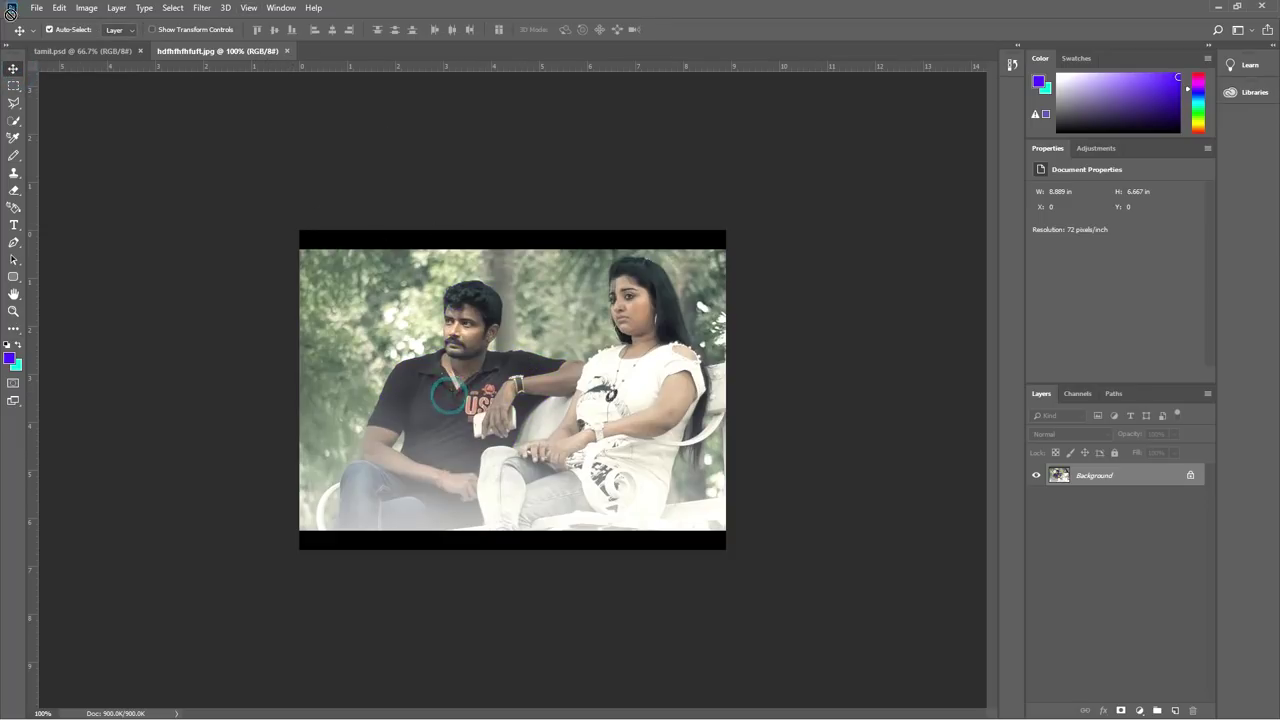
{"action": "left_click_drag", "start_coordinate": [448, 393], "coordinate": [384, 350]}
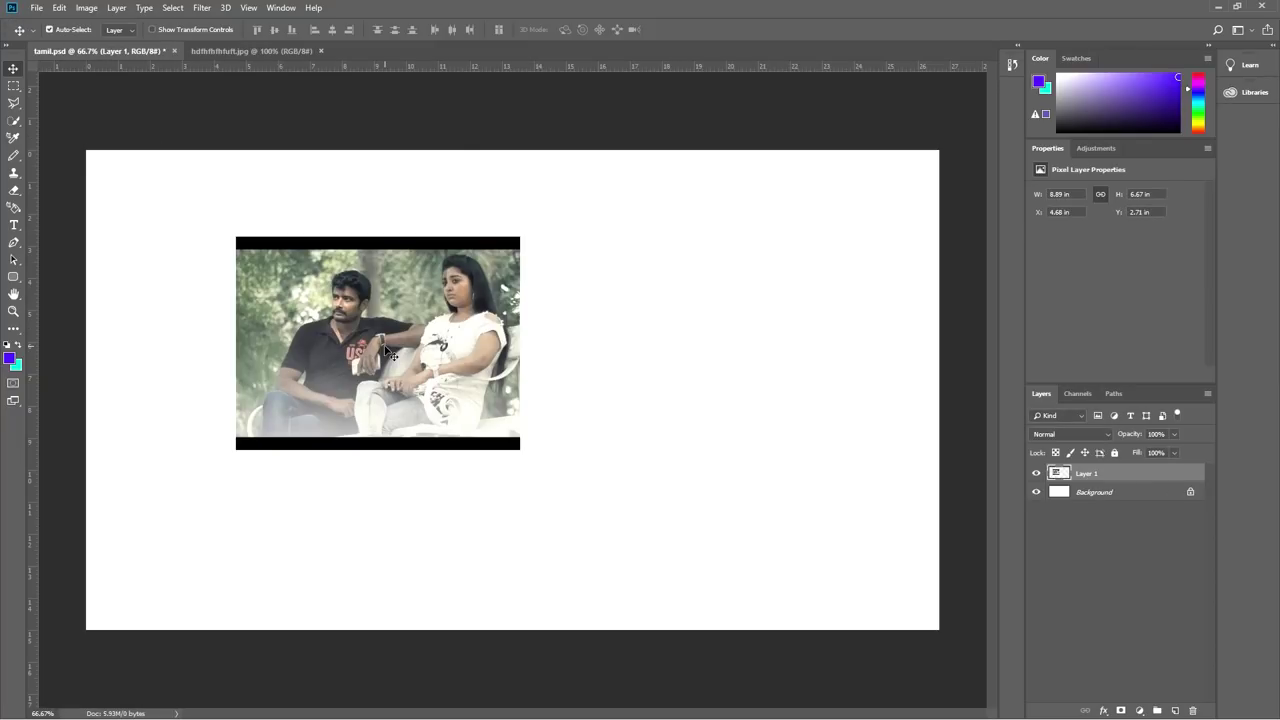
{"action": "key", "text": "ctrl+z"}
{"action": "left_click", "coordinate": [216, 45]}
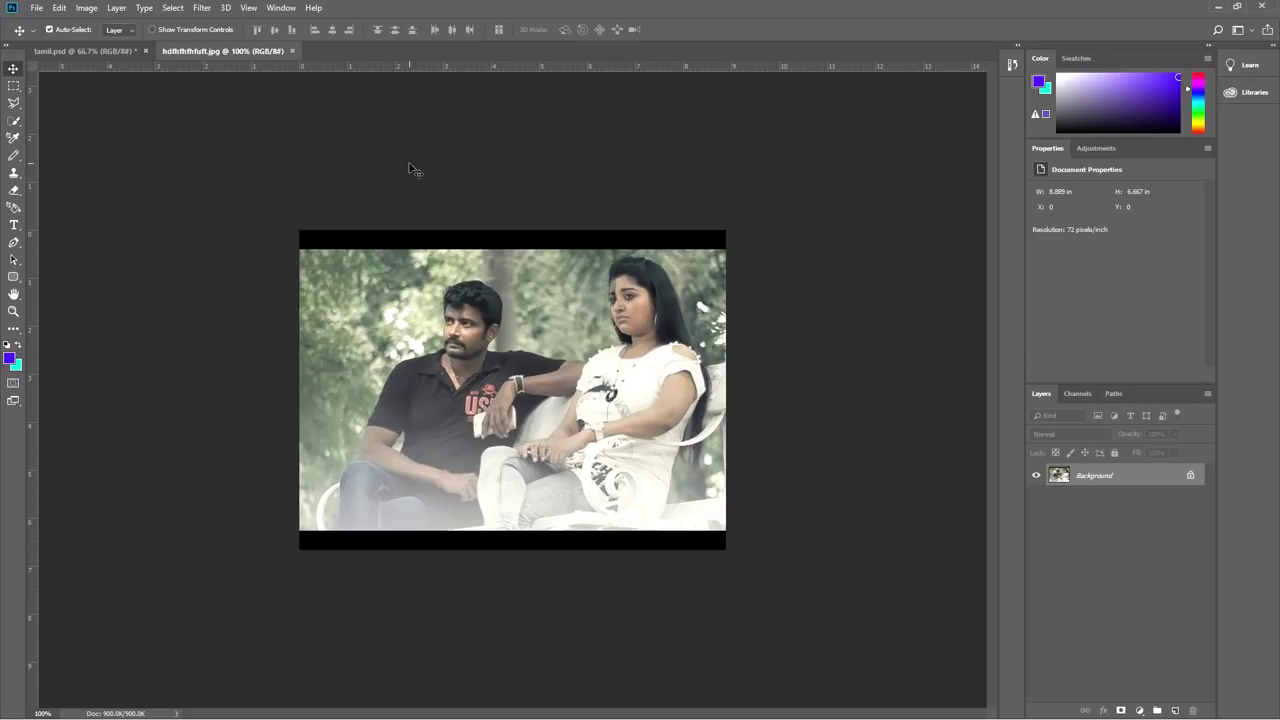
{"action": "left_click", "coordinate": [36, 8]}
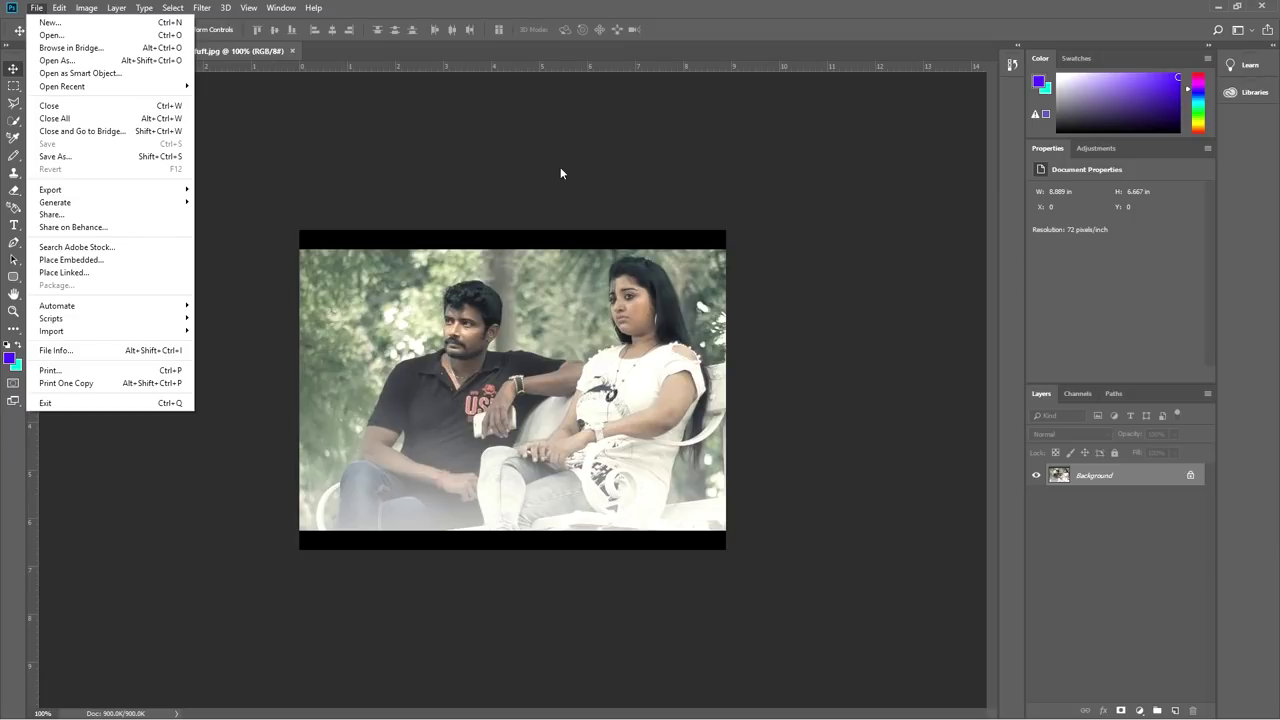
{"action": "left_click", "coordinate": [262, 175]}
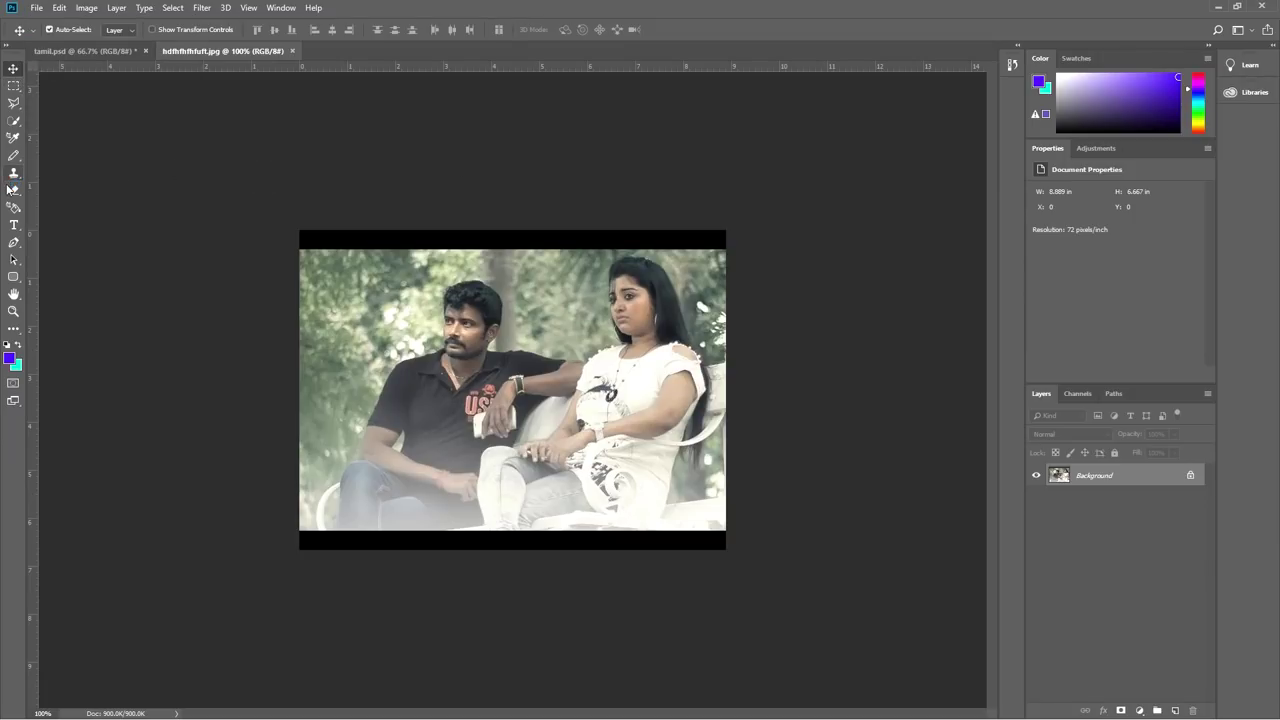